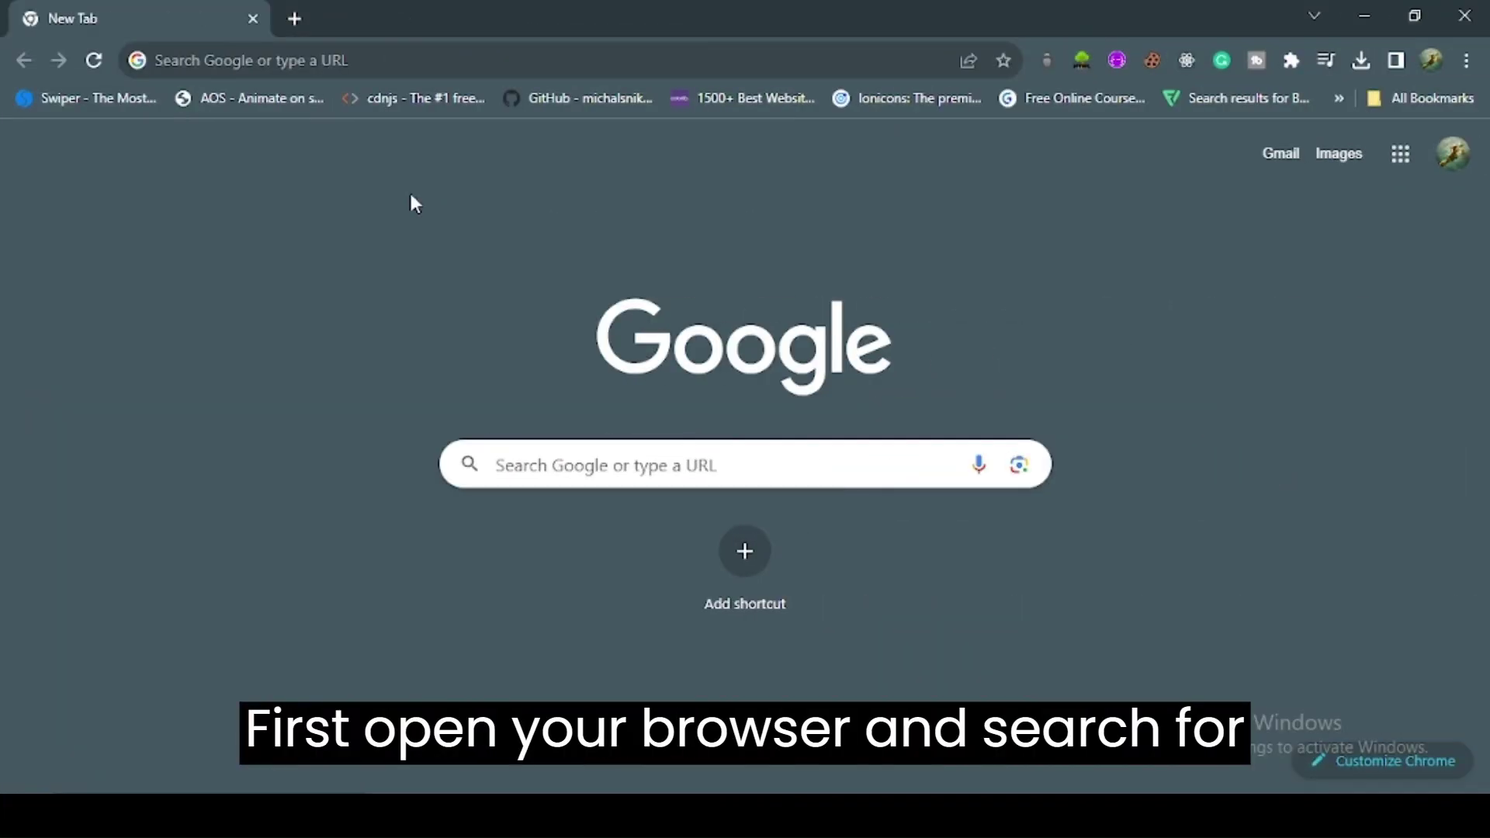
# Step: Search Google from the address bar for 'jsonplacehoder api'
pyautogui.click(282, 60)
pyautogui.write('j')
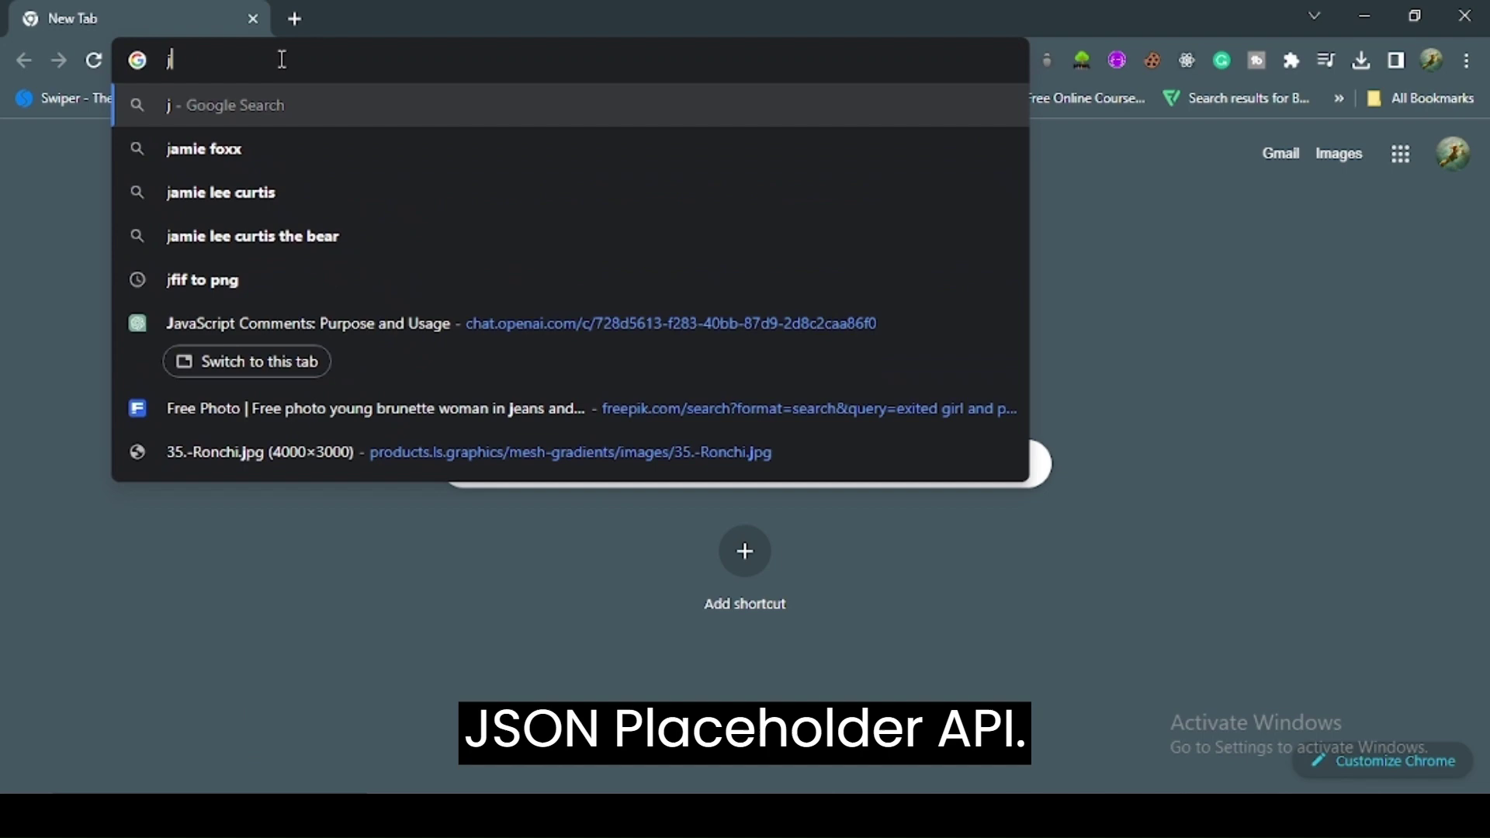
pyautogui.write('sonplacehod')
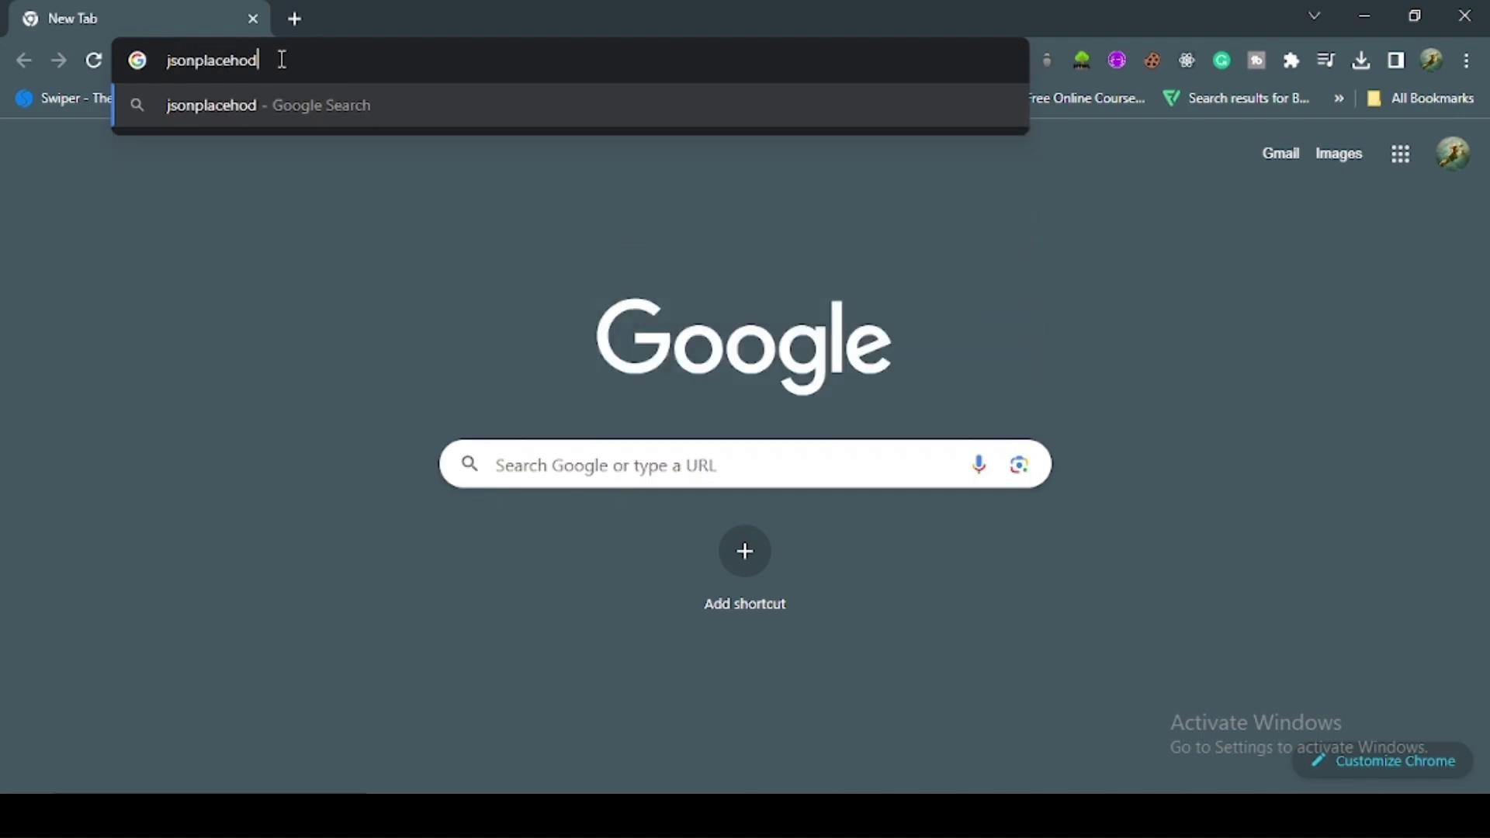
pyautogui.write('er api')
pyautogui.press('Return')
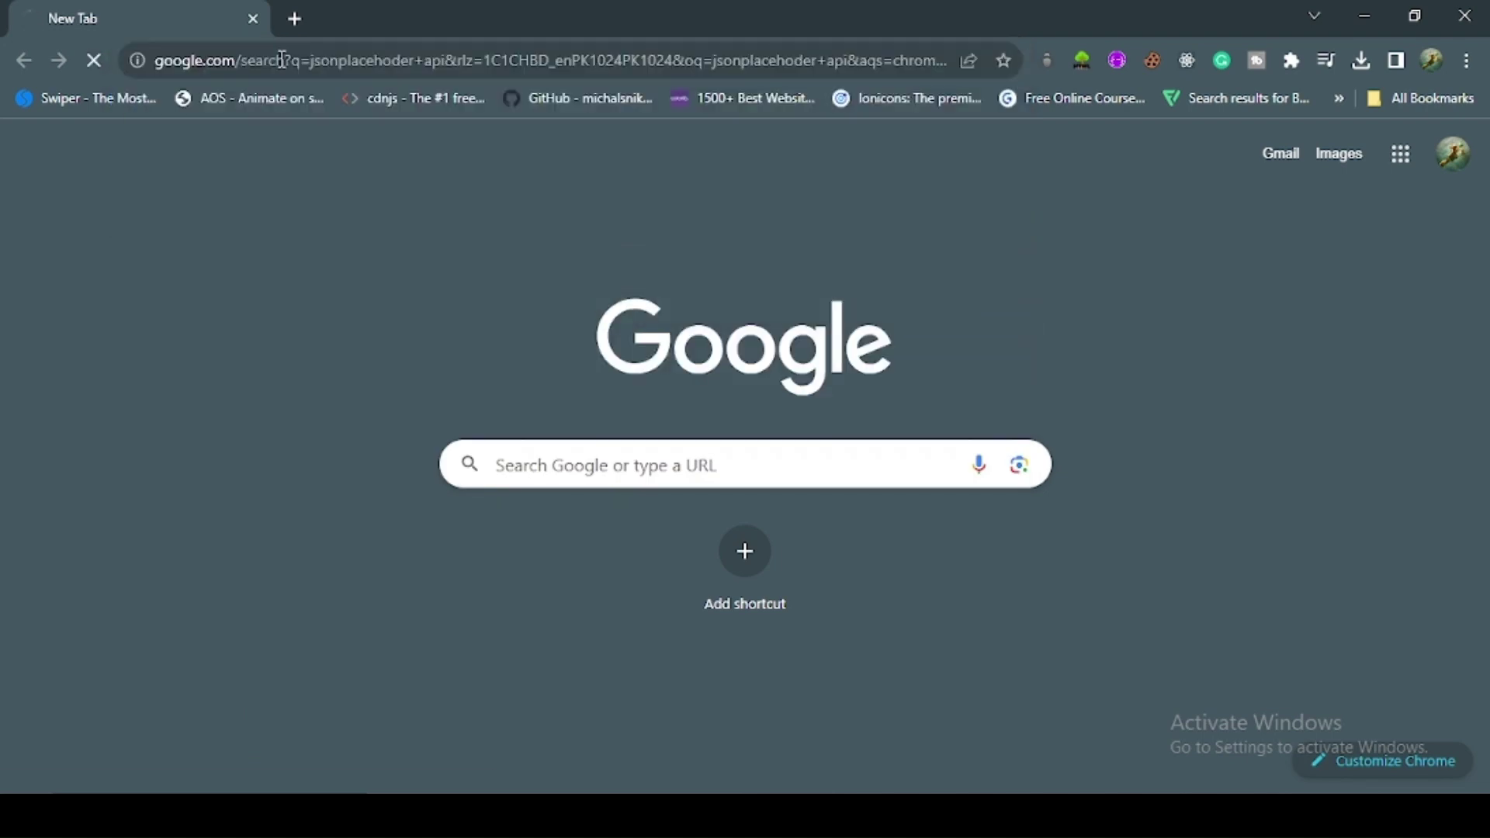
pyautogui.scroll(-2, 197, 292)
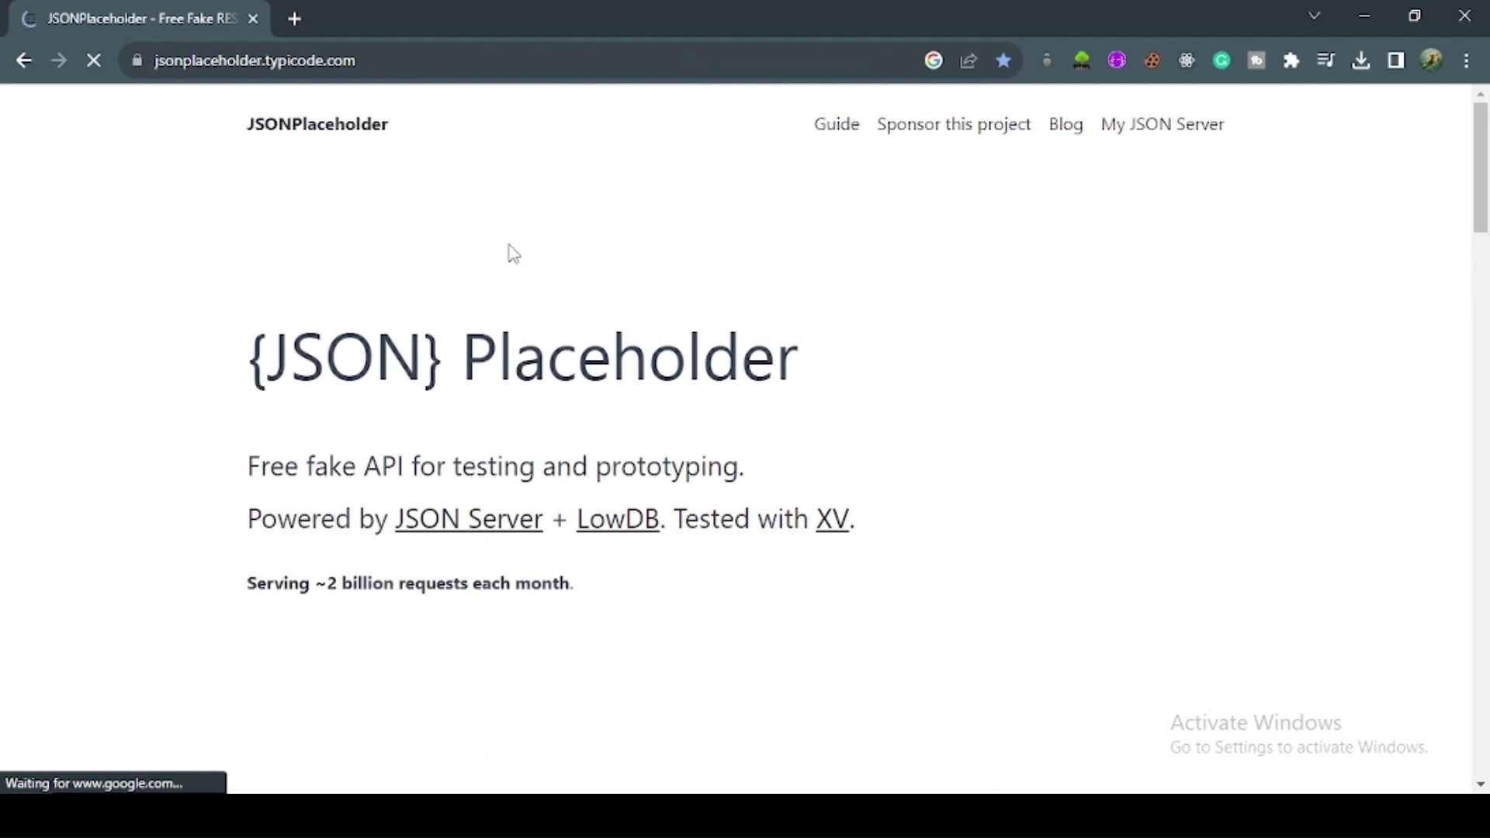
# Step: Open the JSONPlaceholder Guide and browse its fetch examples, highlighting example URLs and headings
pyautogui.click(836, 124)
pyautogui.scroll(-1, 738, 207)
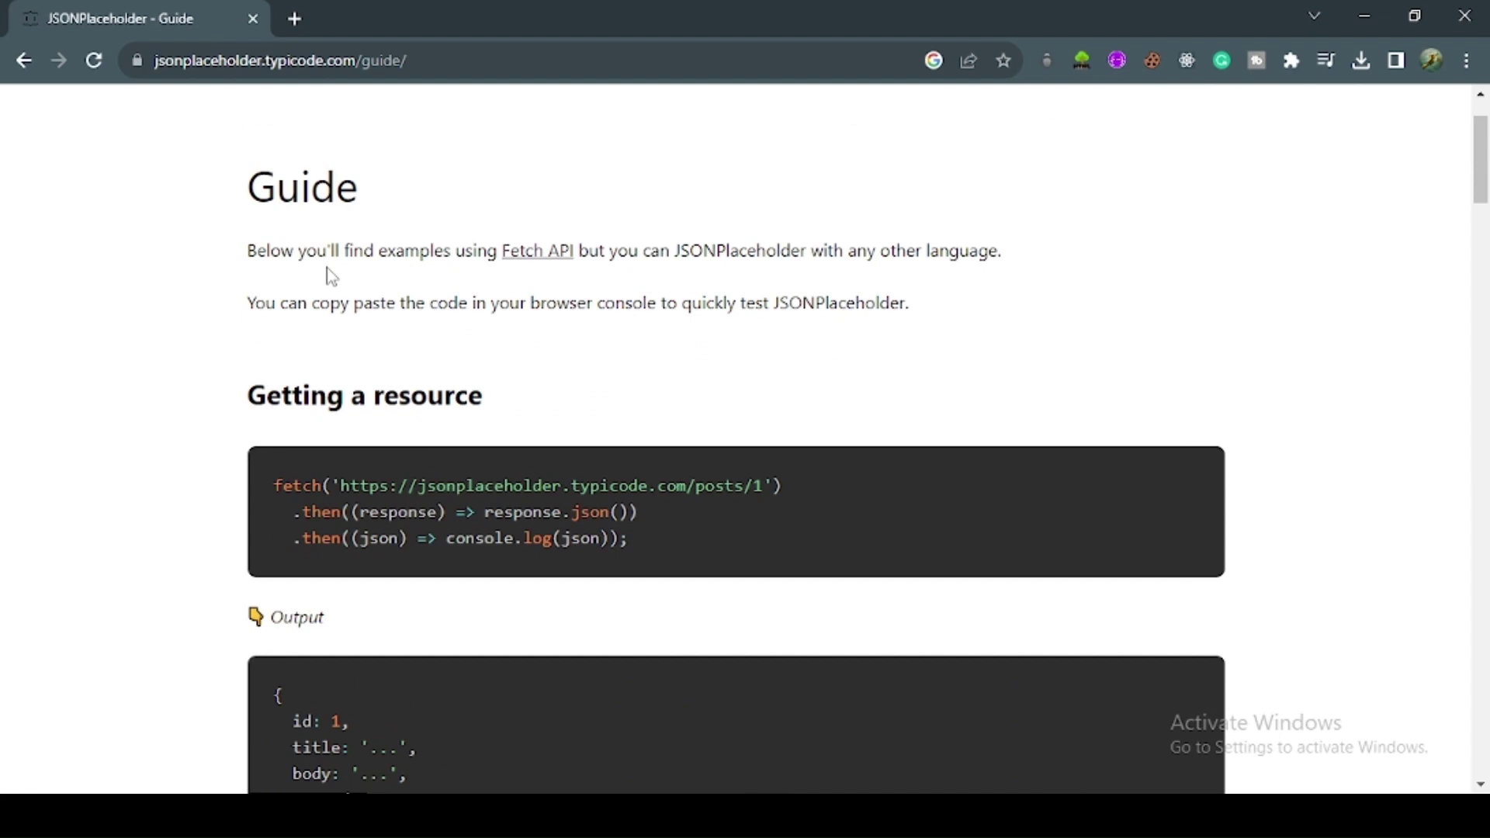
pyautogui.moveTo(247, 396); pyautogui.dragTo(489, 402)
pyautogui.click(324, 475)
pyautogui.moveTo(533, 485); pyautogui.dragTo(604, 485)
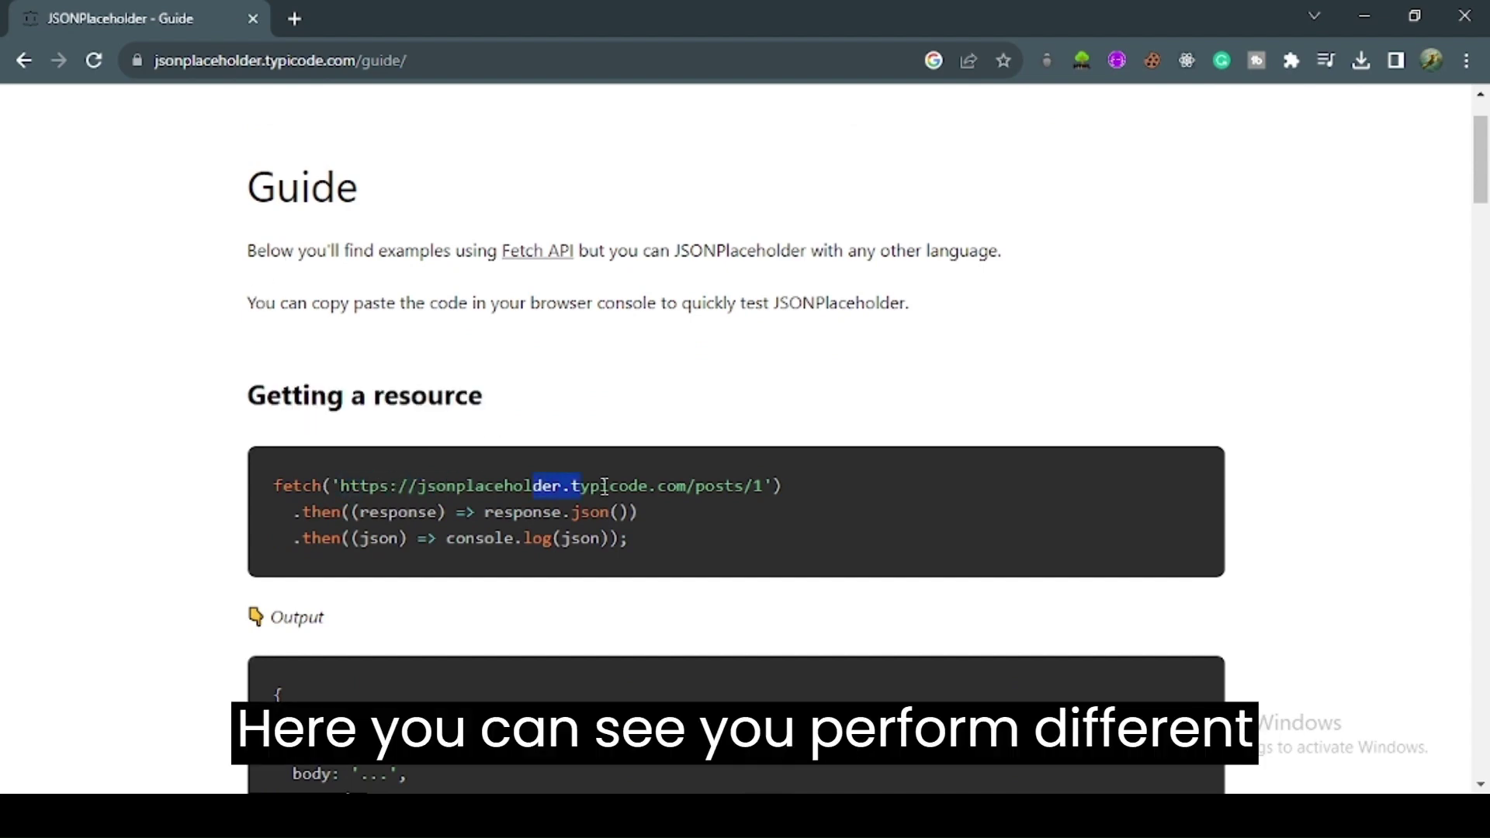
pyautogui.click(745, 485)
pyautogui.scroll(-2, 746, 485)
pyautogui.moveTo(284, 500); pyautogui.dragTo(385, 582)
pyautogui.click(509, 512)
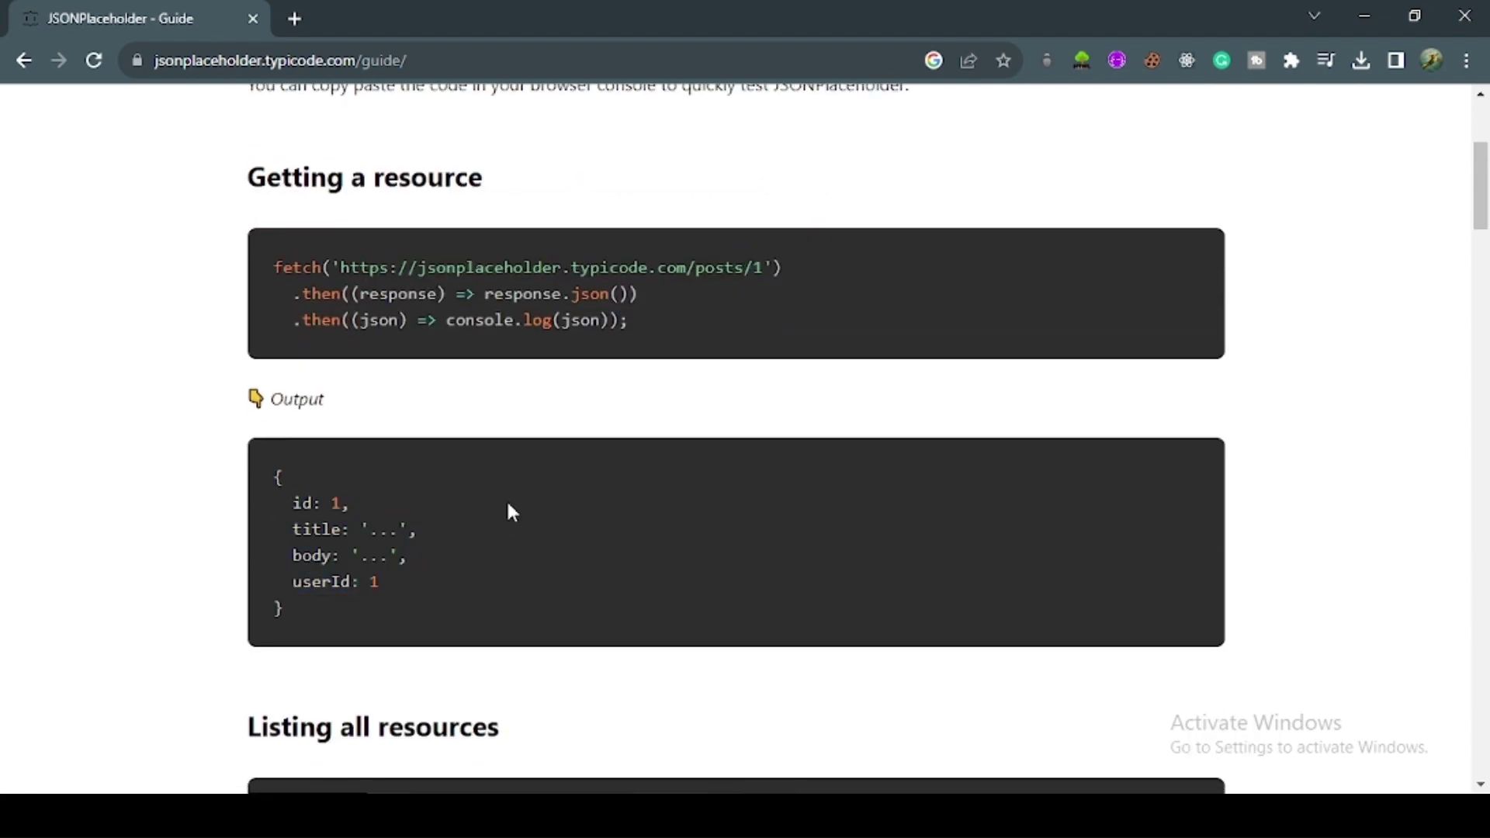
pyautogui.scroll(-2, 509, 512)
pyautogui.moveTo(337, 508); pyautogui.dragTo(501, 508)
pyautogui.scroll(-2, 513, 524)
pyautogui.click(326, 381)
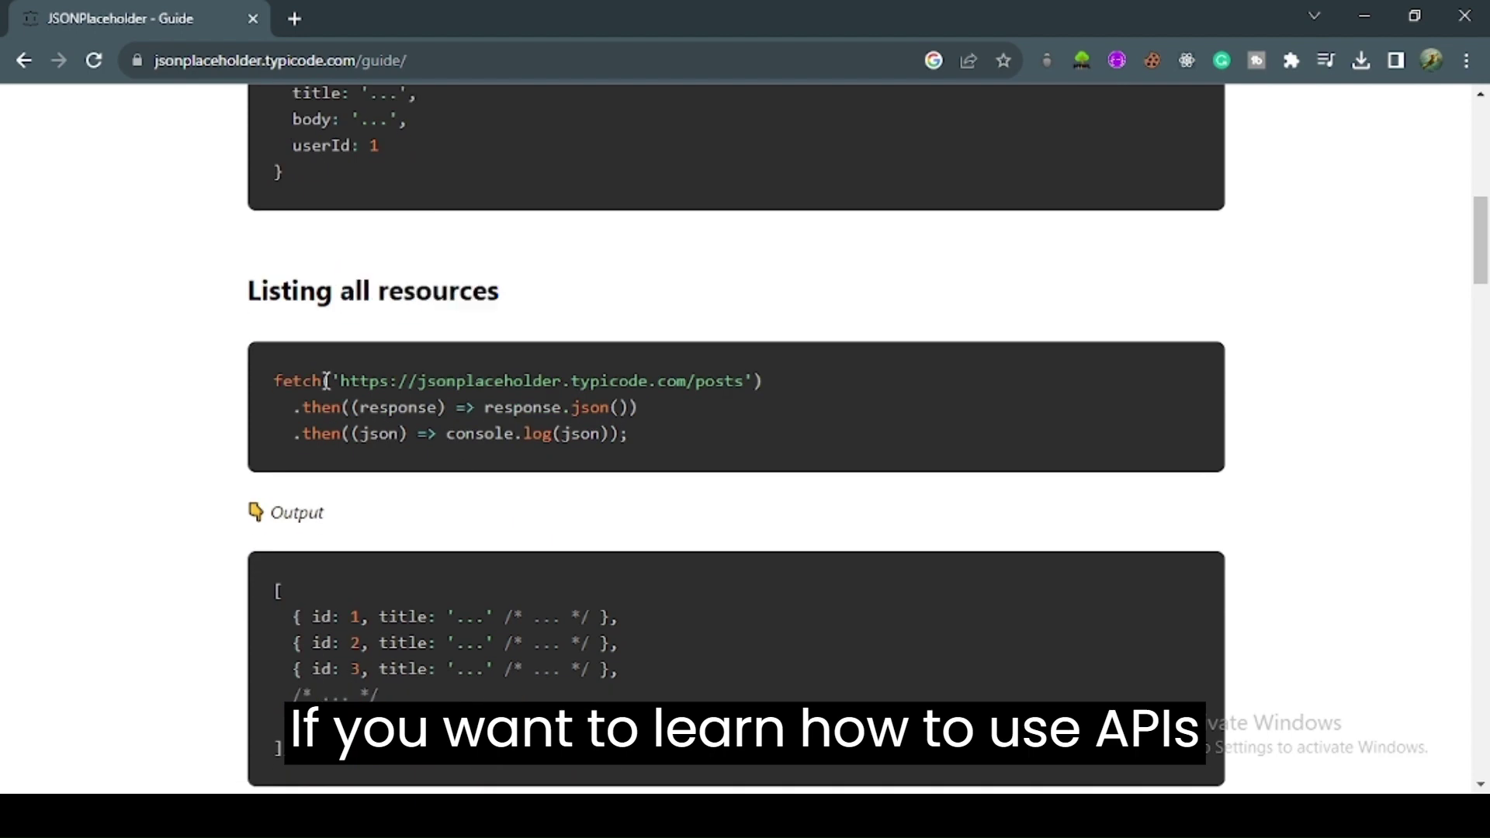
pyautogui.moveTo(339, 381); pyautogui.dragTo(543, 381)
pyautogui.scroll(-2, 643, 420)
pyautogui.click(496, 370)
pyautogui.moveTo(298, 396); pyautogui.dragTo(629, 501)
pyautogui.click(124, 521)
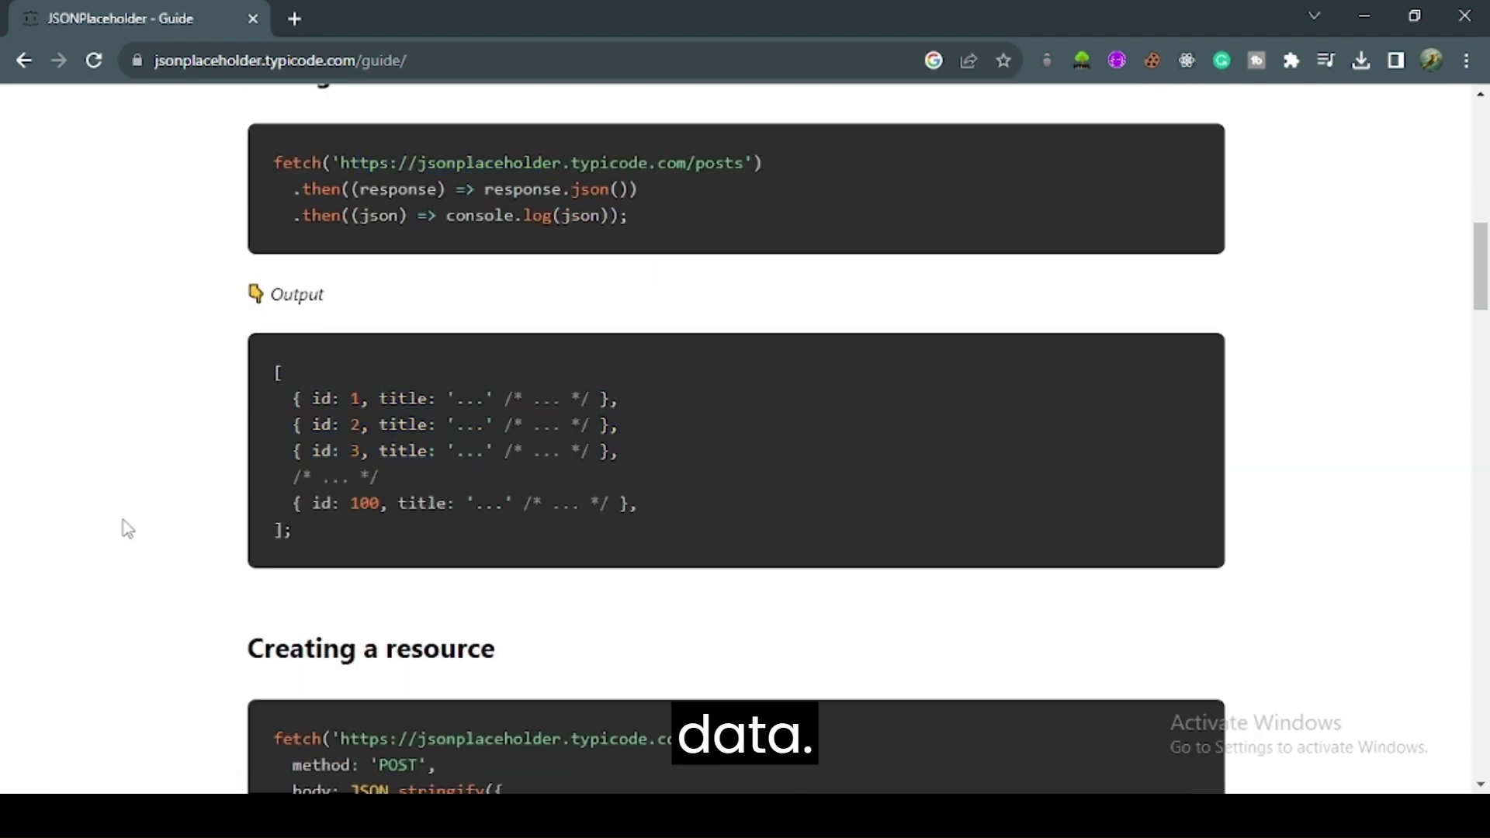
pyautogui.scroll(-2, 124, 521)
pyautogui.moveTo(285, 321); pyautogui.dragTo(501, 320)
pyautogui.scroll(-2, 530, 423)
pyautogui.scroll(-3, 293, 412)
pyautogui.scroll(-2, 292, 412)
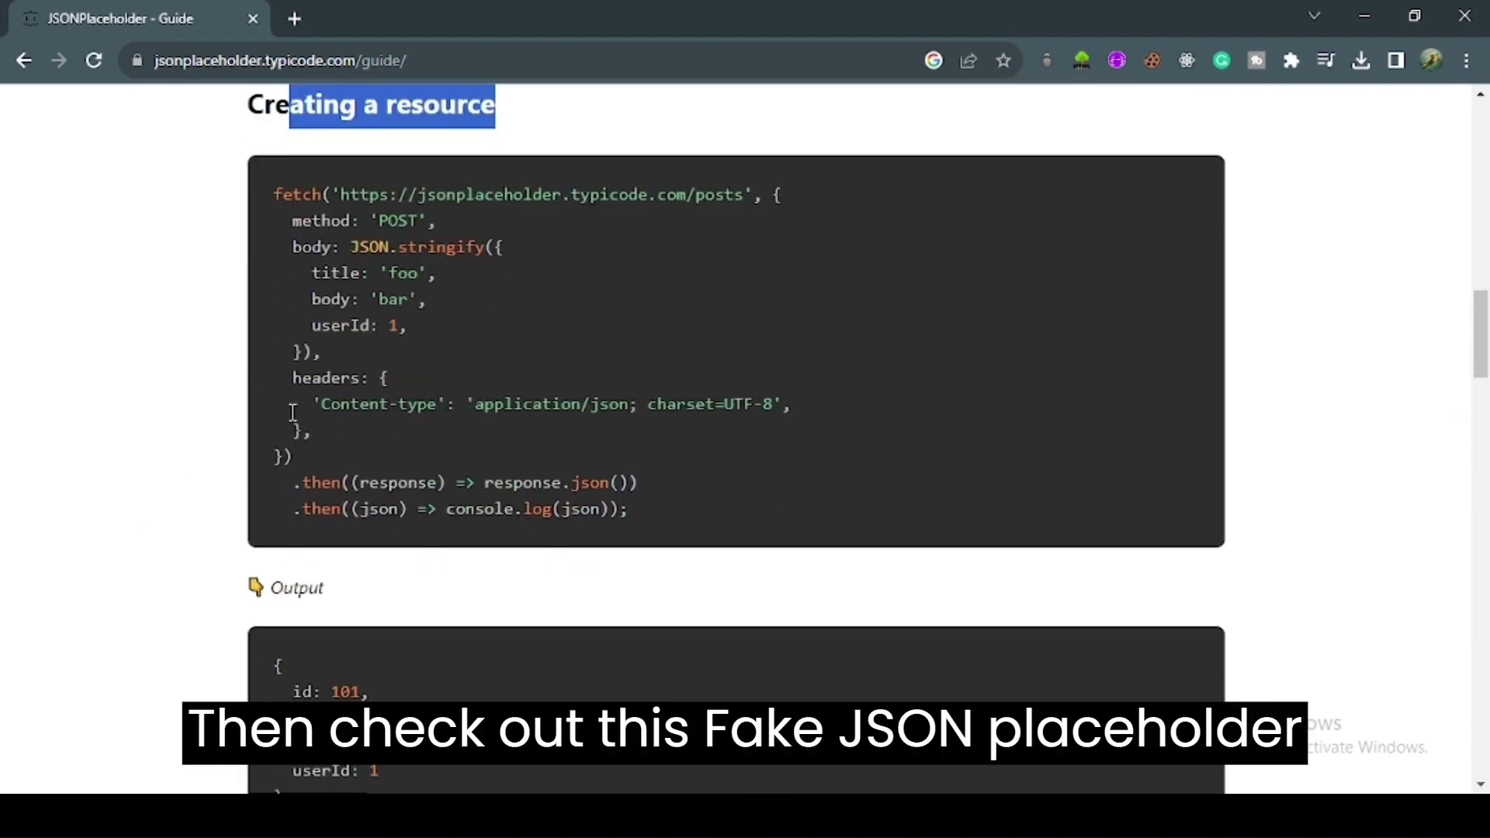
pyautogui.scroll(-5, 292, 413)
pyautogui.moveTo(247, 202); pyautogui.dragTo(331, 201)
pyautogui.scroll(-4, 396, 460)
pyautogui.scroll(-3, 395, 460)
pyautogui.click(283, 330)
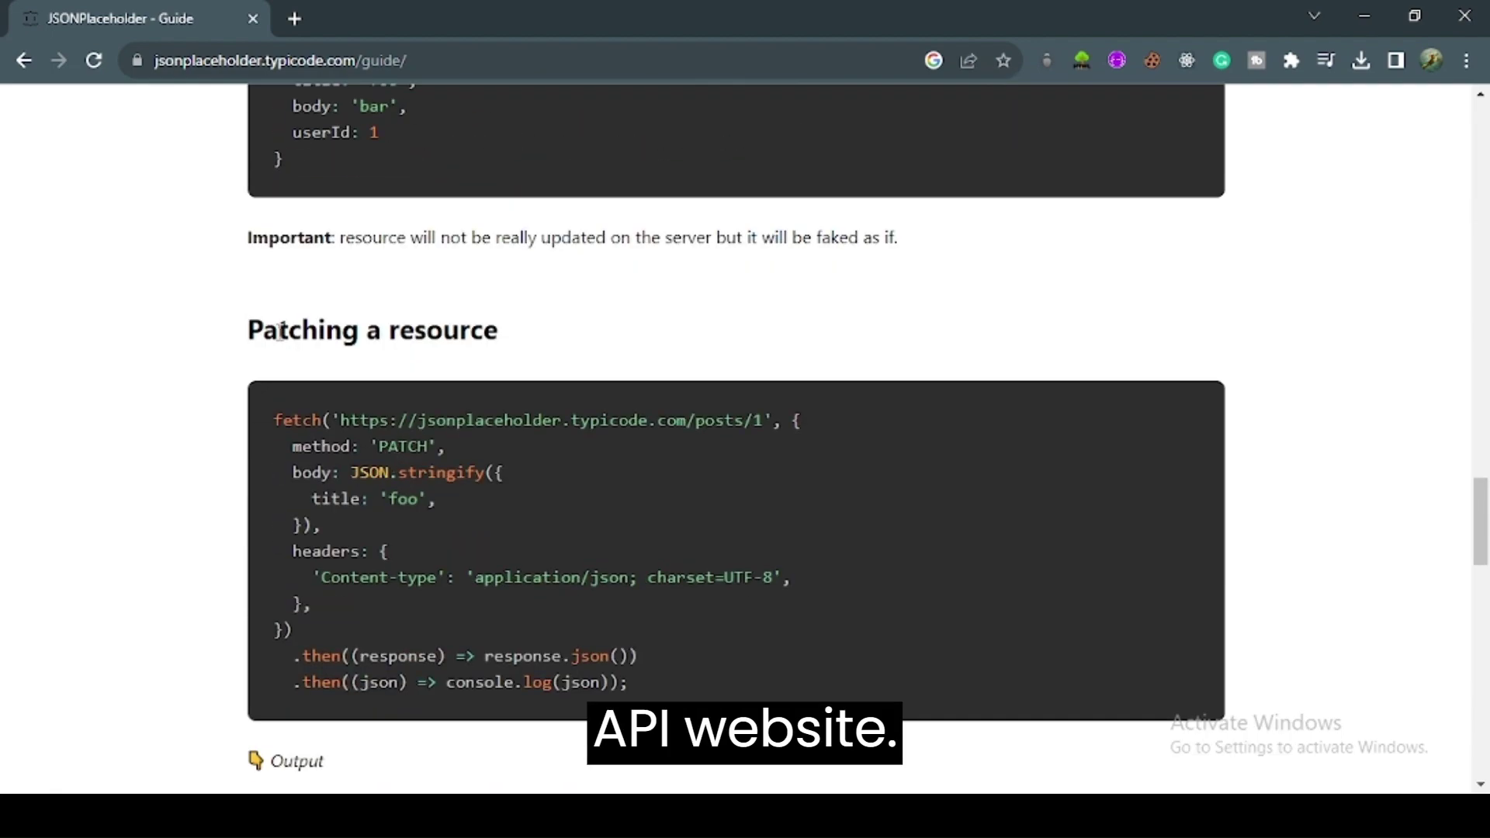
pyautogui.moveTo(261, 329); pyautogui.dragTo(498, 330)
pyautogui.scroll(-5, 524, 338)
pyautogui.moveTo(259, 269); pyautogui.dragTo(496, 269)
pyautogui.moveTo(259, 582); pyautogui.dragTo(512, 585)
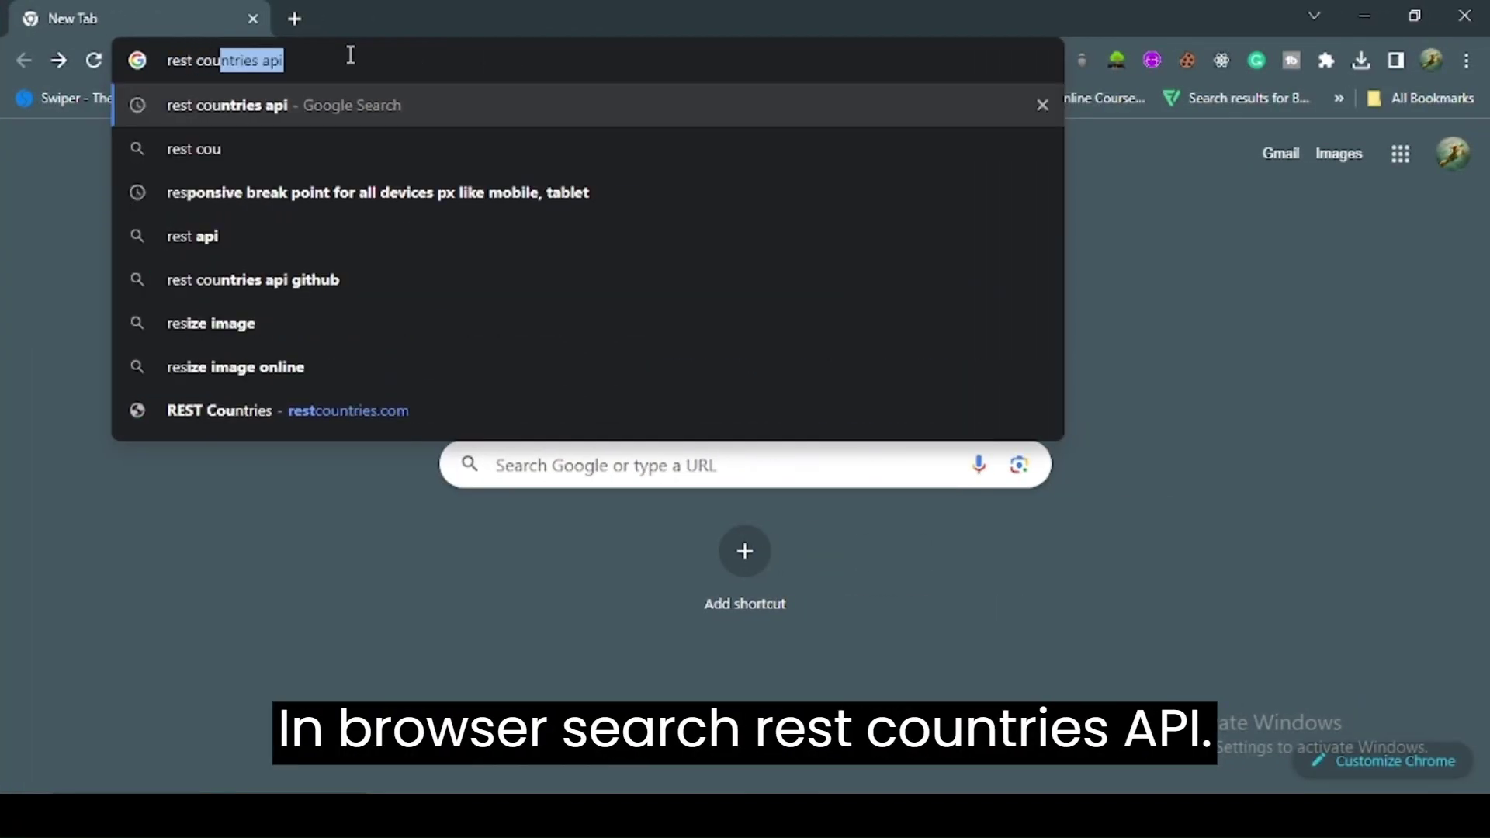
pyautogui.write('ntries')
# Step: Search 'rest countries api', open restcountries.com, and highlight the sentence about accessing the v3.1 API
pyautogui.press('Return')
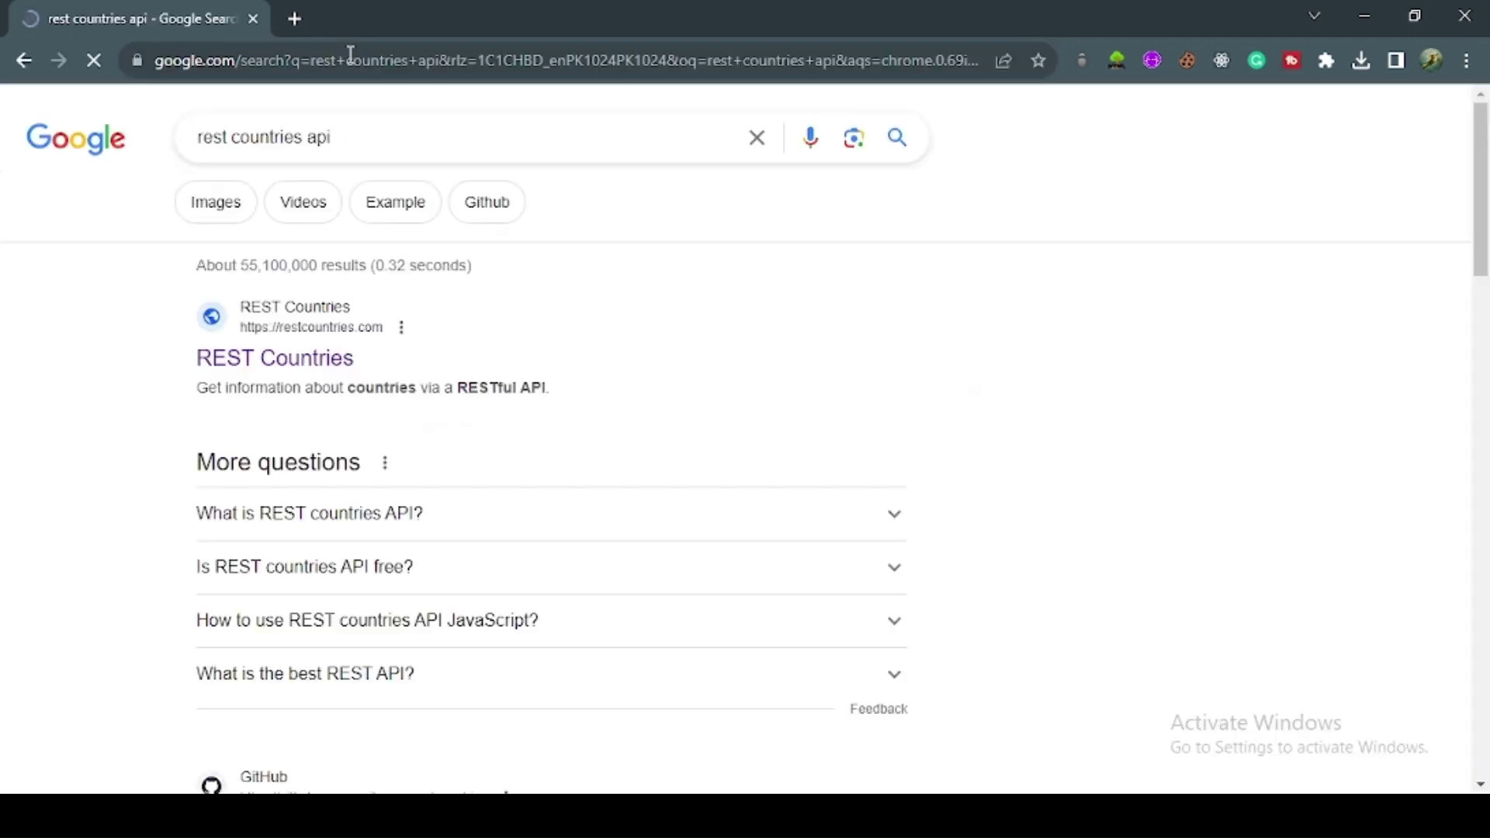
pyautogui.click(275, 357)
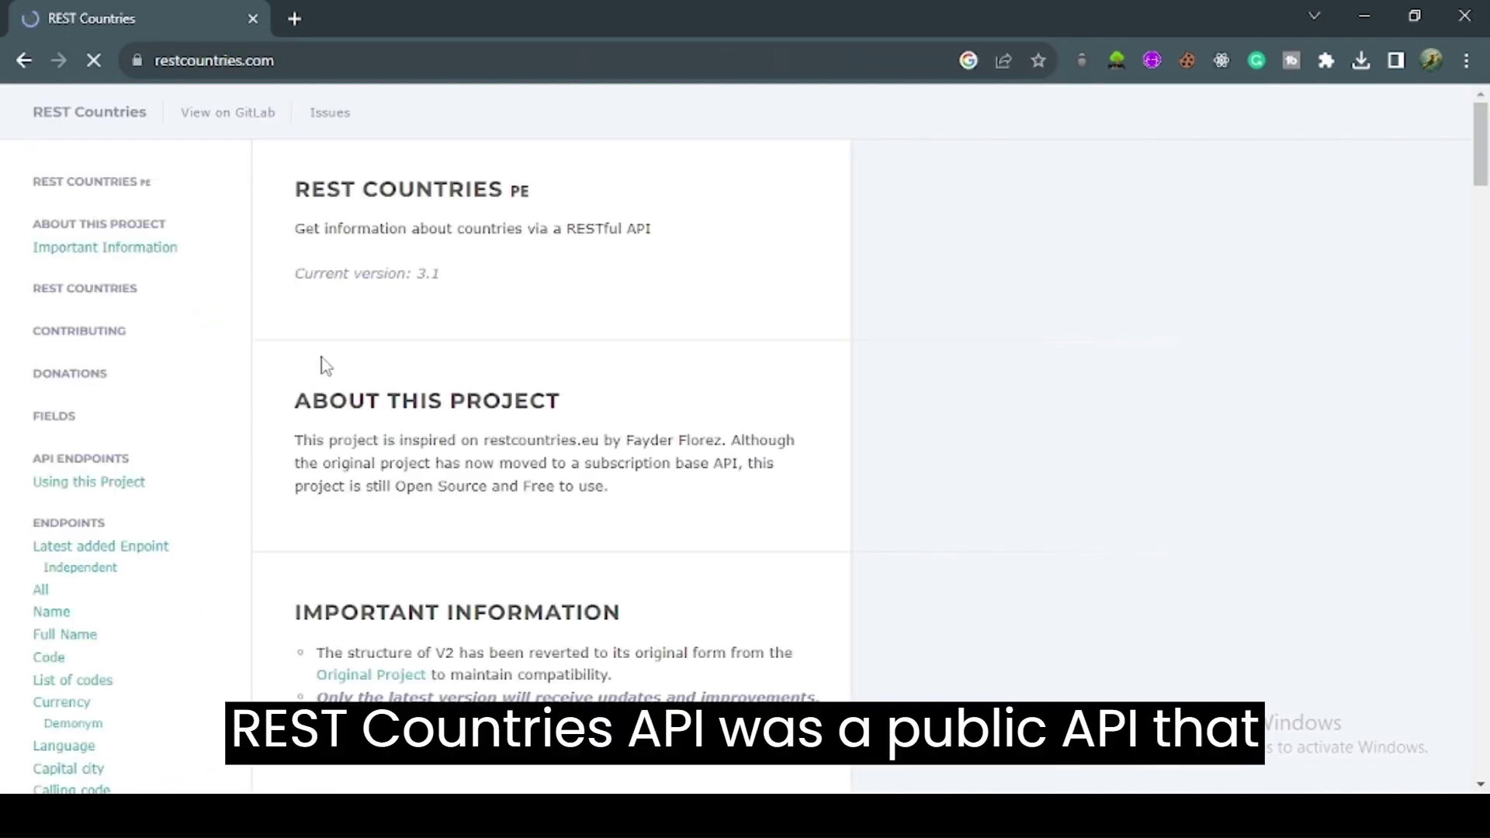
pyautogui.scroll(-2, 502, 175)
pyautogui.scroll(2, 509, 291)
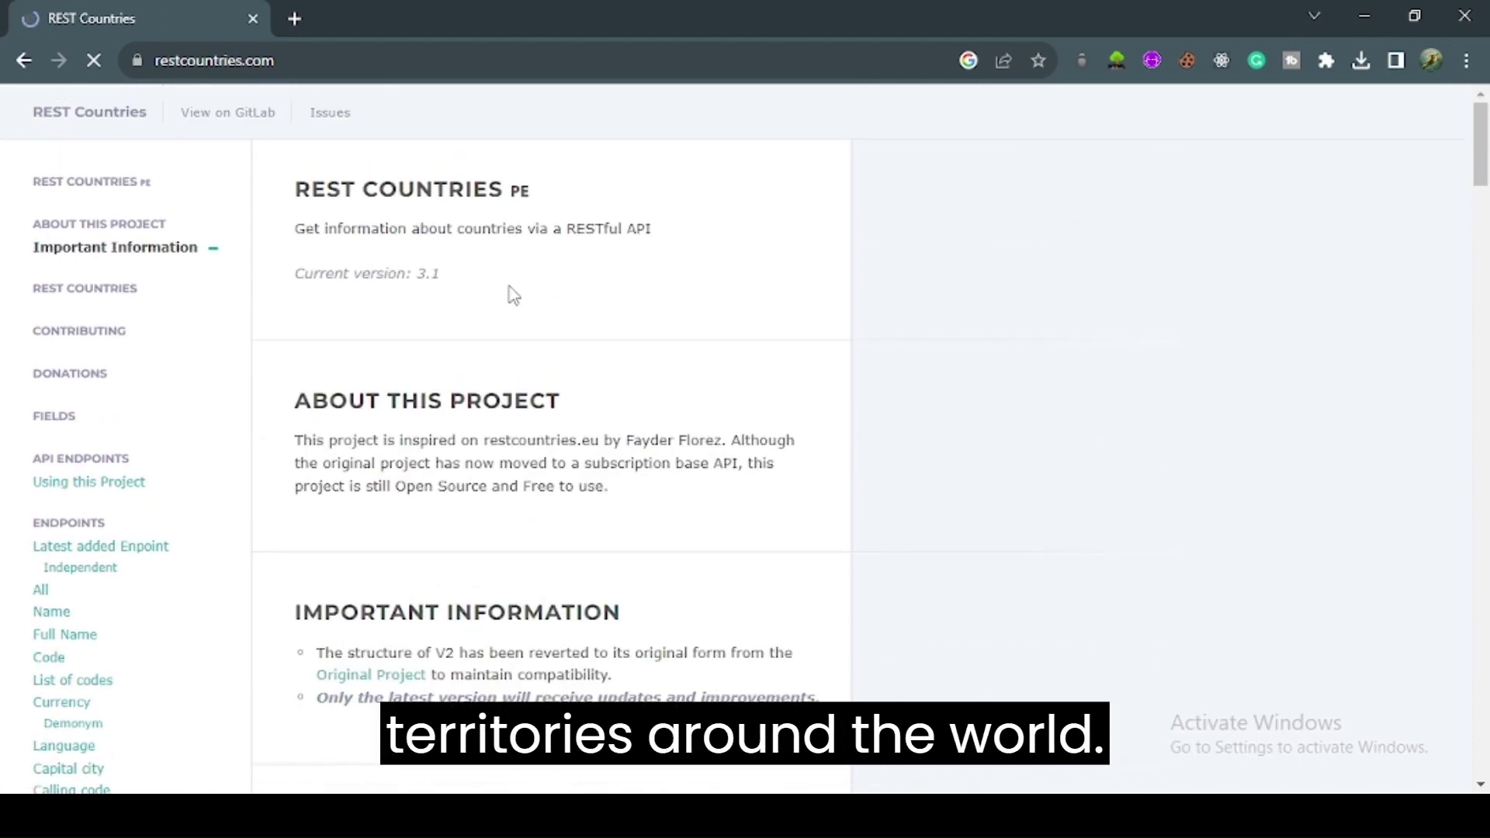
pyautogui.scroll(-3, 509, 289)
pyautogui.scroll(-1, 509, 289)
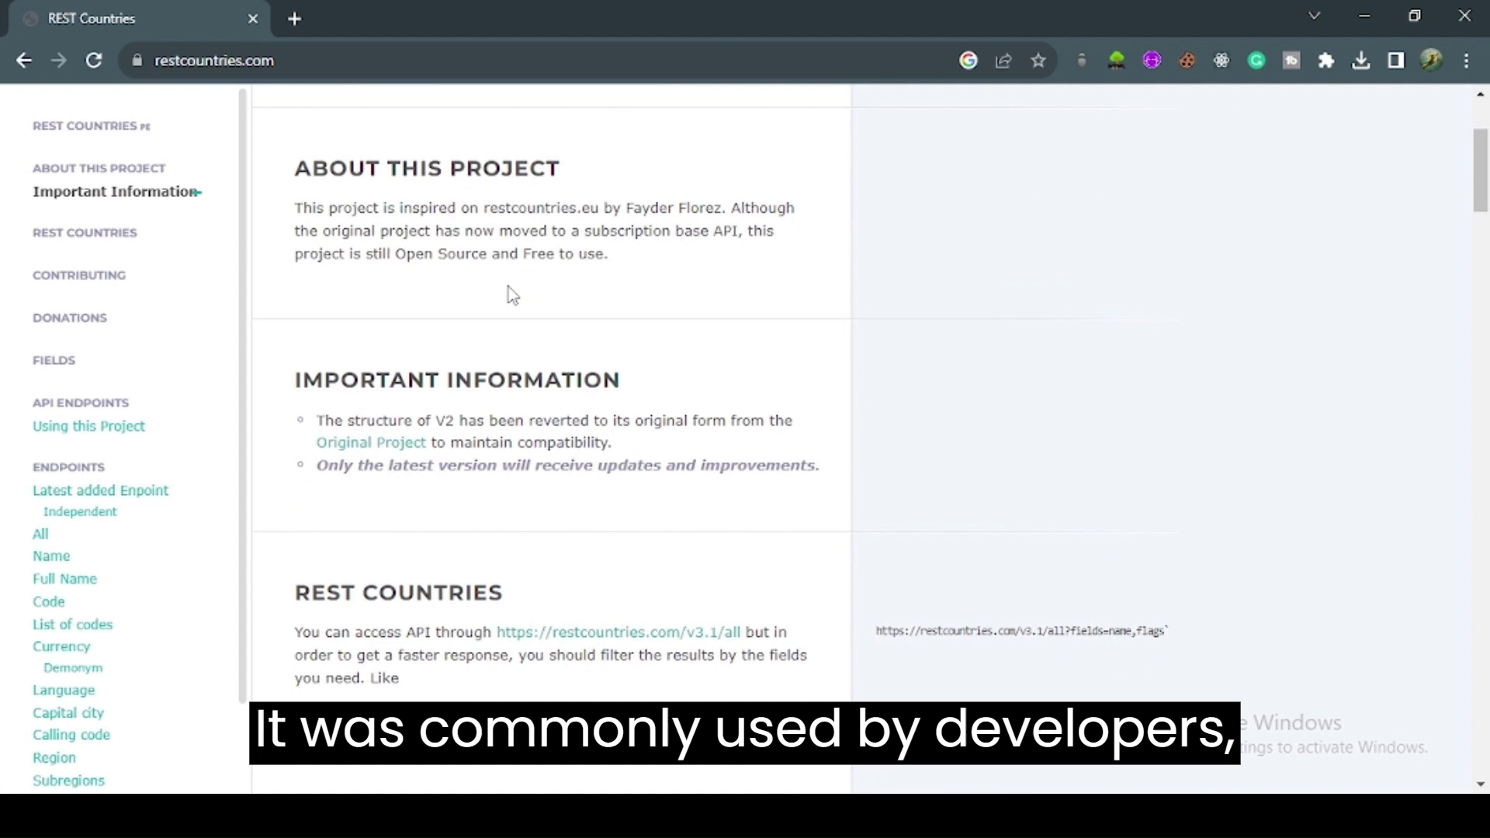
pyautogui.scroll(2, 510, 291)
pyautogui.scroll(-1, 509, 290)
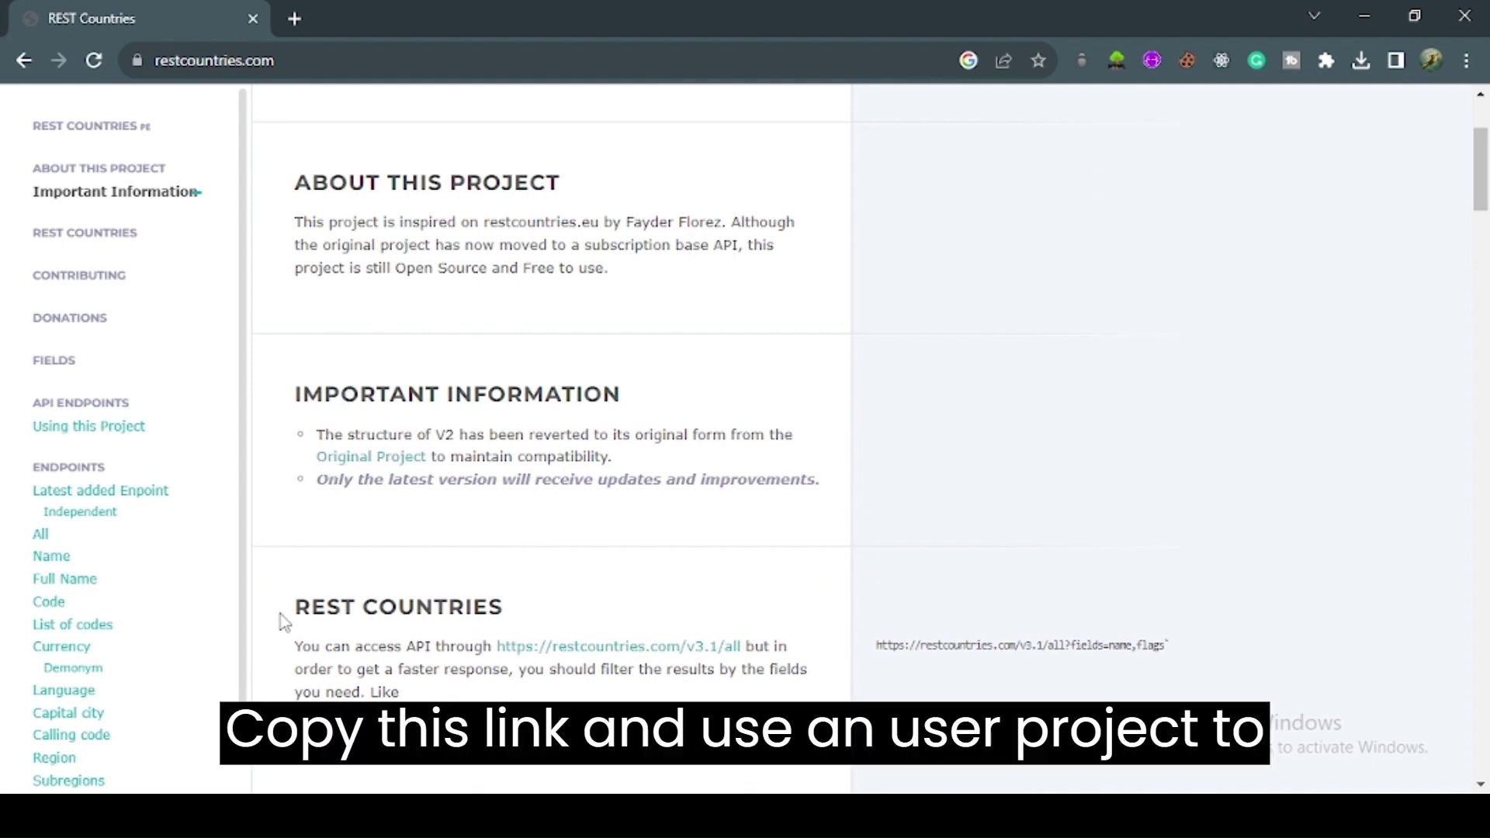
pyautogui.moveTo(284, 615); pyautogui.dragTo(517, 618)
pyautogui.scroll(-2, 490, 582)
pyautogui.moveTo(297, 428); pyautogui.dragTo(752, 428)
pyautogui.click(503, 437)
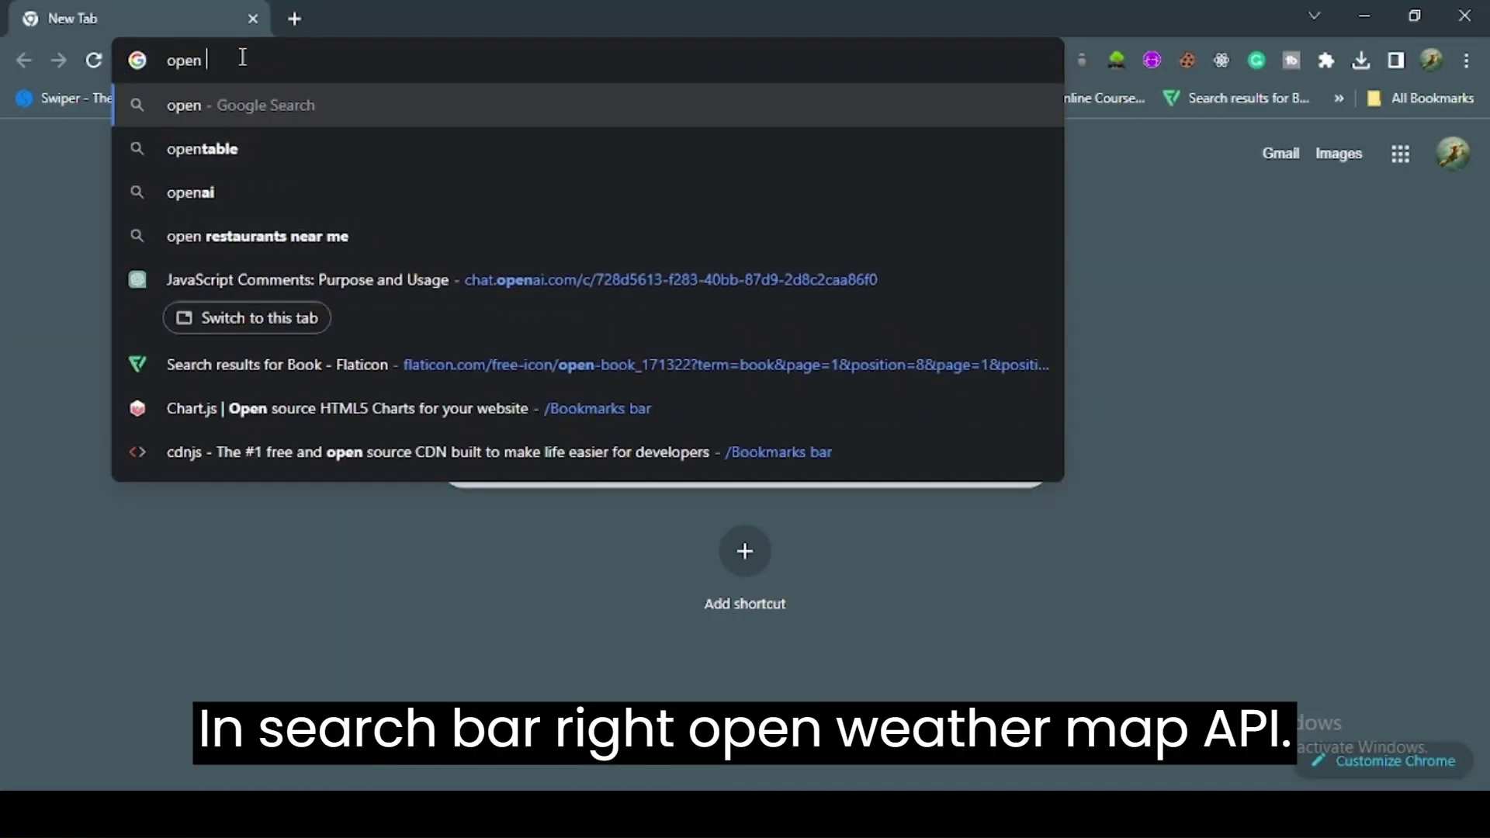
pyautogui.write('weather map api')
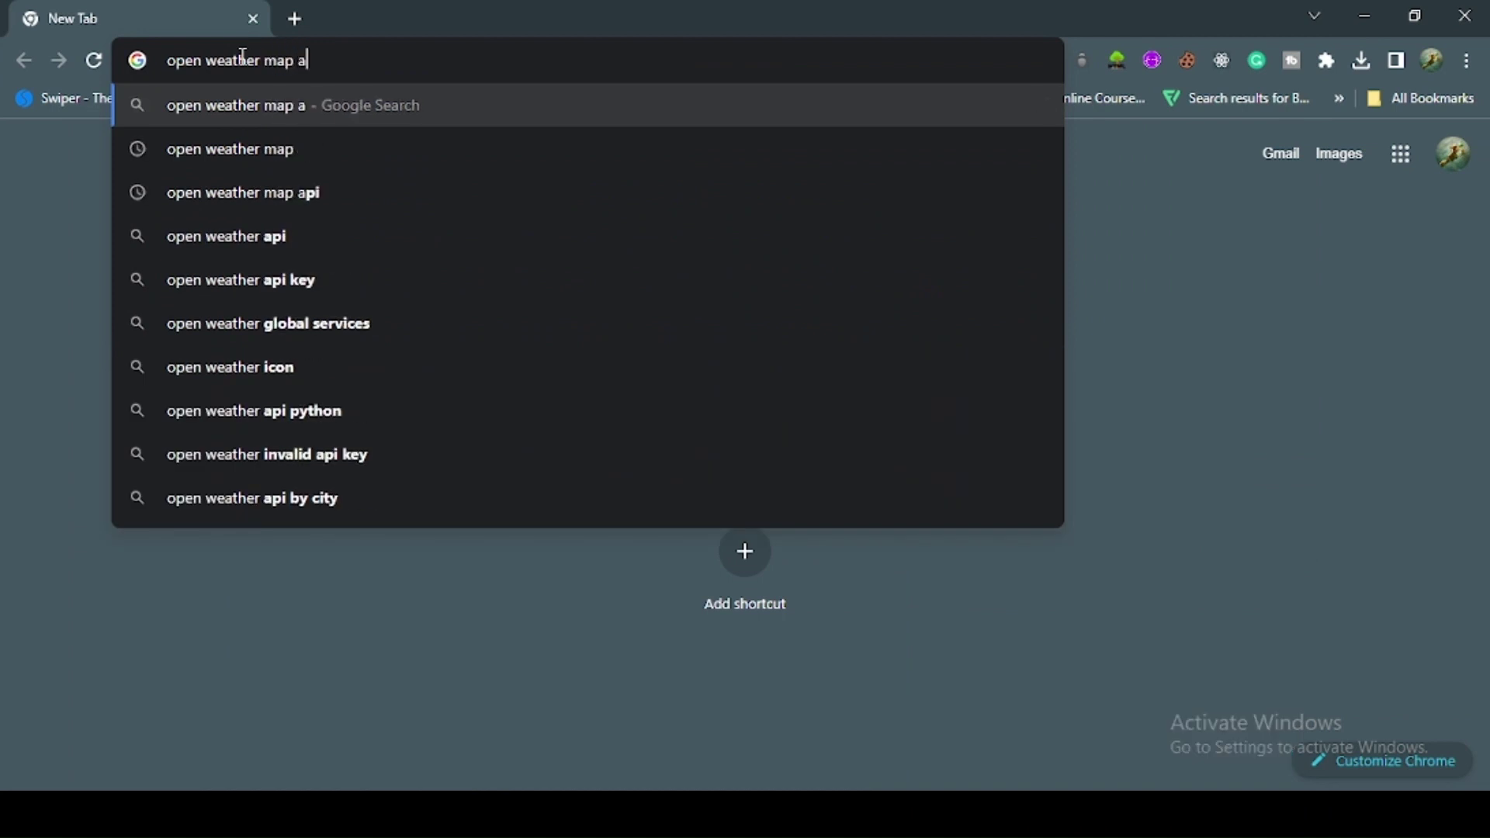
# Step: Search 'open weather map api' and open the OpenWeatherMap 'Weather API' result
pyautogui.press('Return')
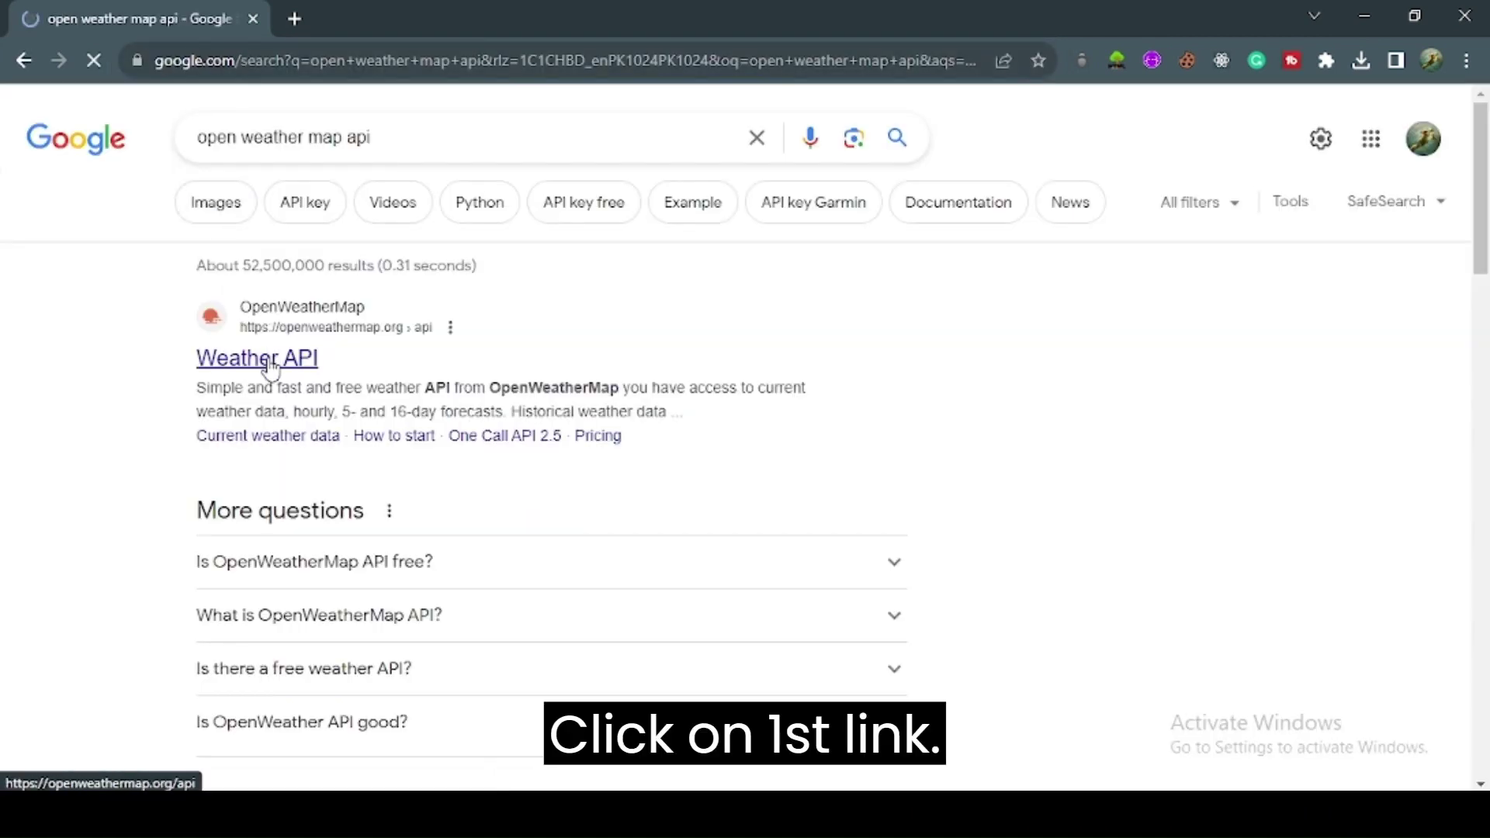
pyautogui.click(270, 367)
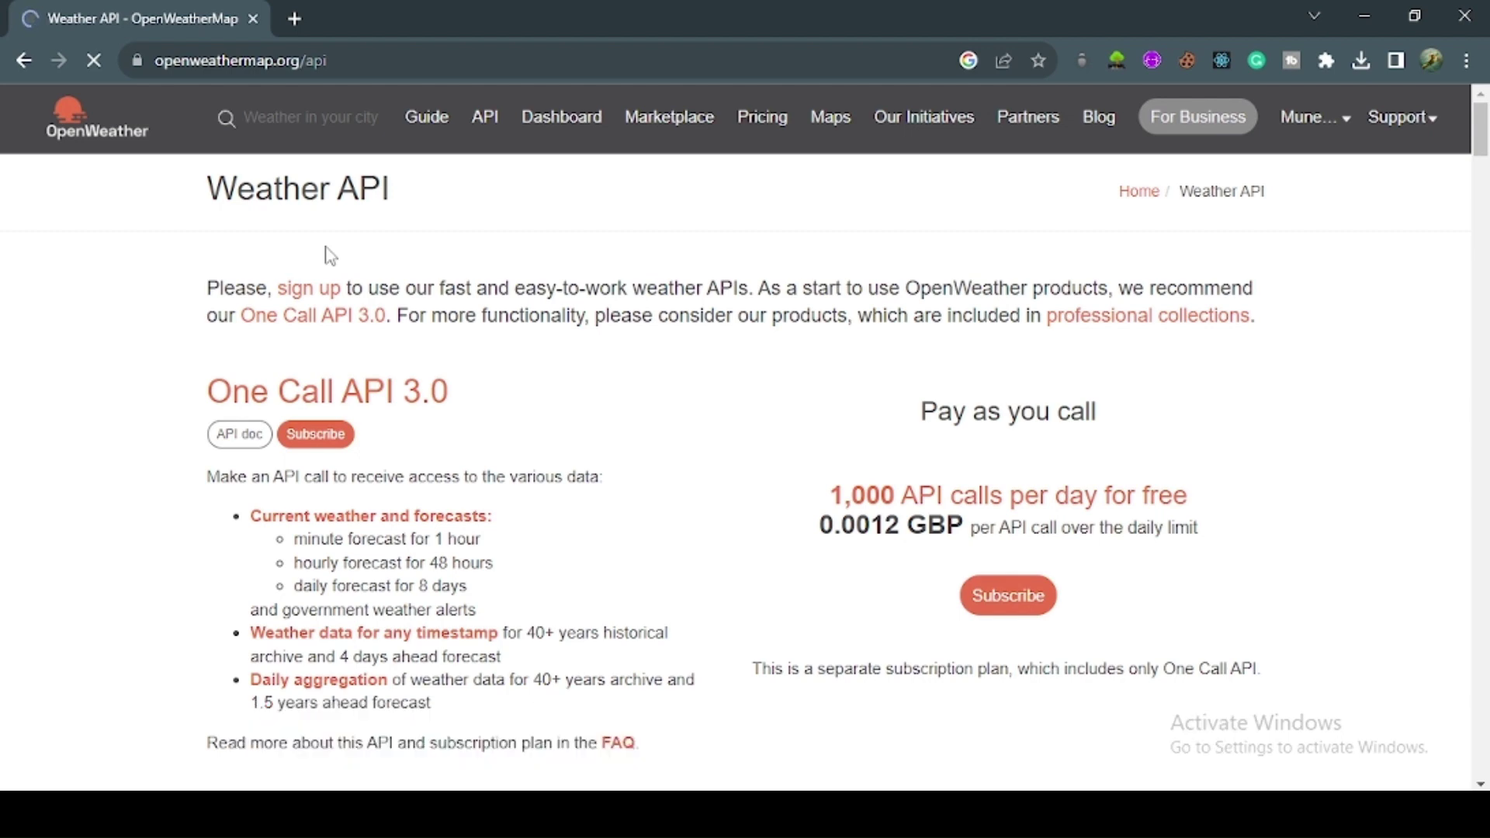
pyautogui.scroll(-2, 328, 253)
pyautogui.scroll(-5, 291, 349)
pyautogui.scroll(-3, 234, 397)
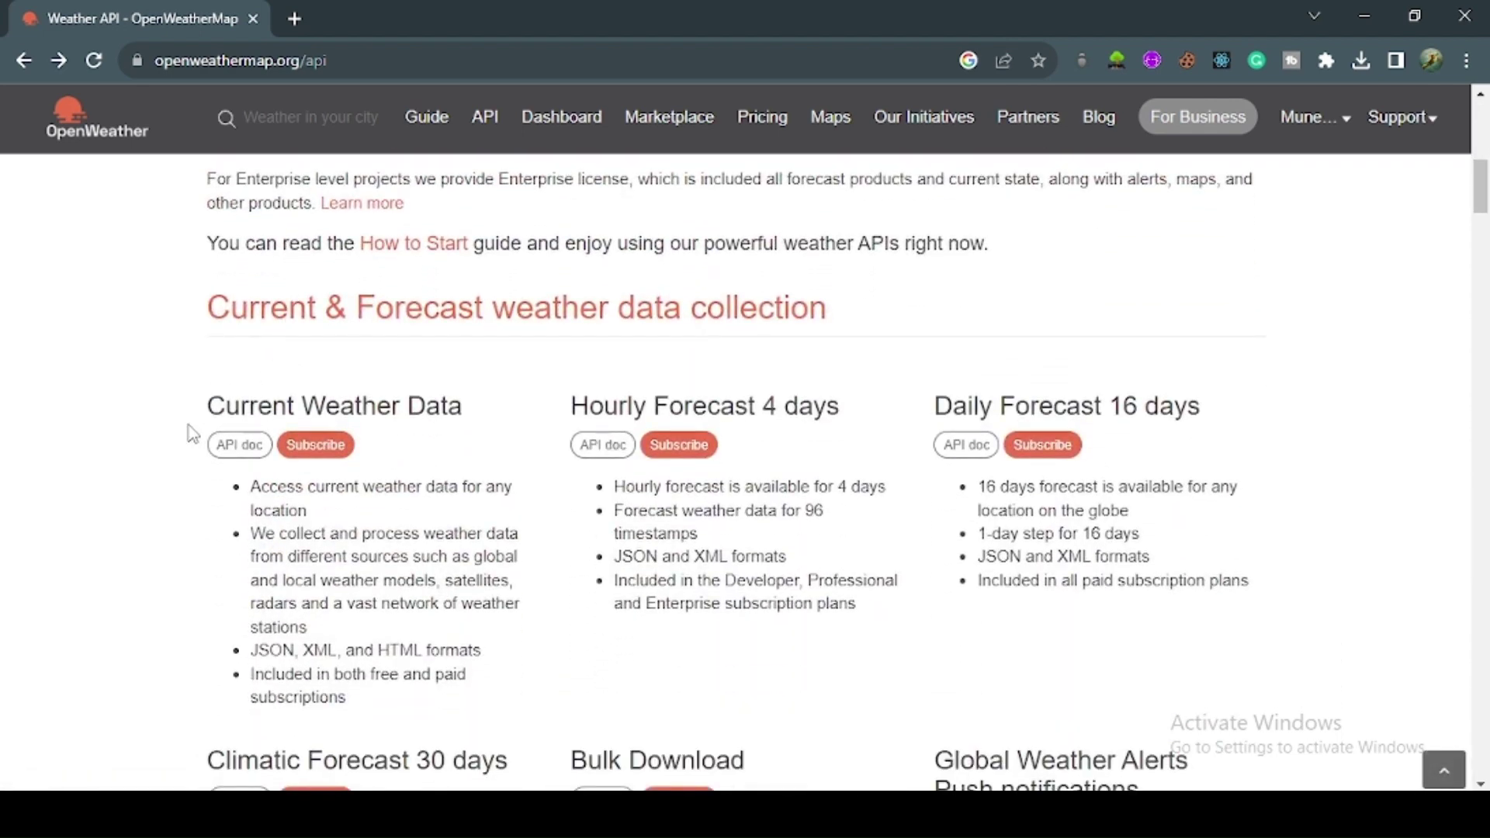
# Step: Open the Current Weather Data documentation from the Weather API page
pyautogui.moveTo(198, 420); pyautogui.dragTo(540, 427)
pyautogui.click(56, 412)
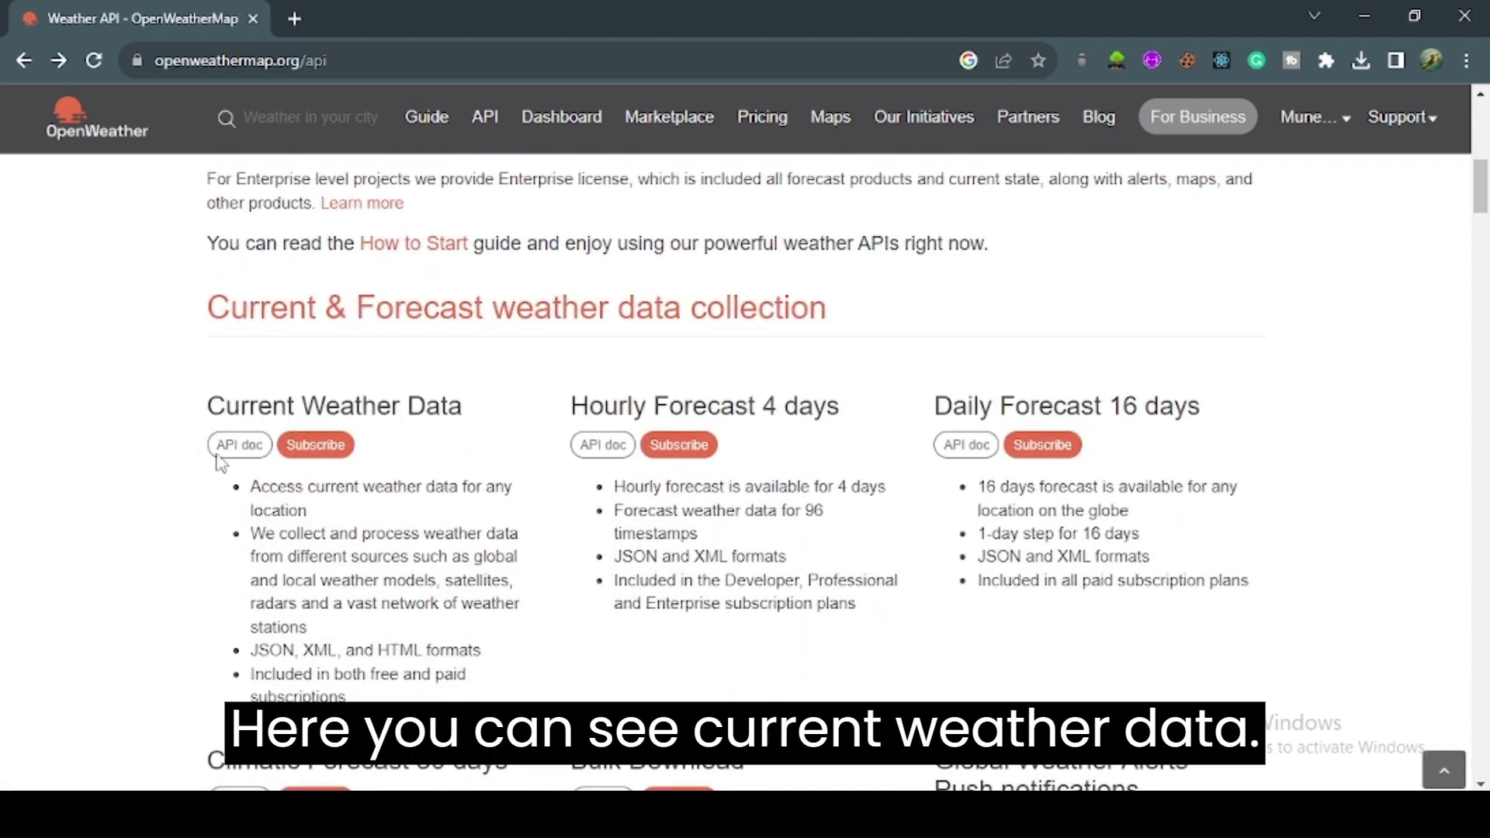
pyautogui.click(240, 445)
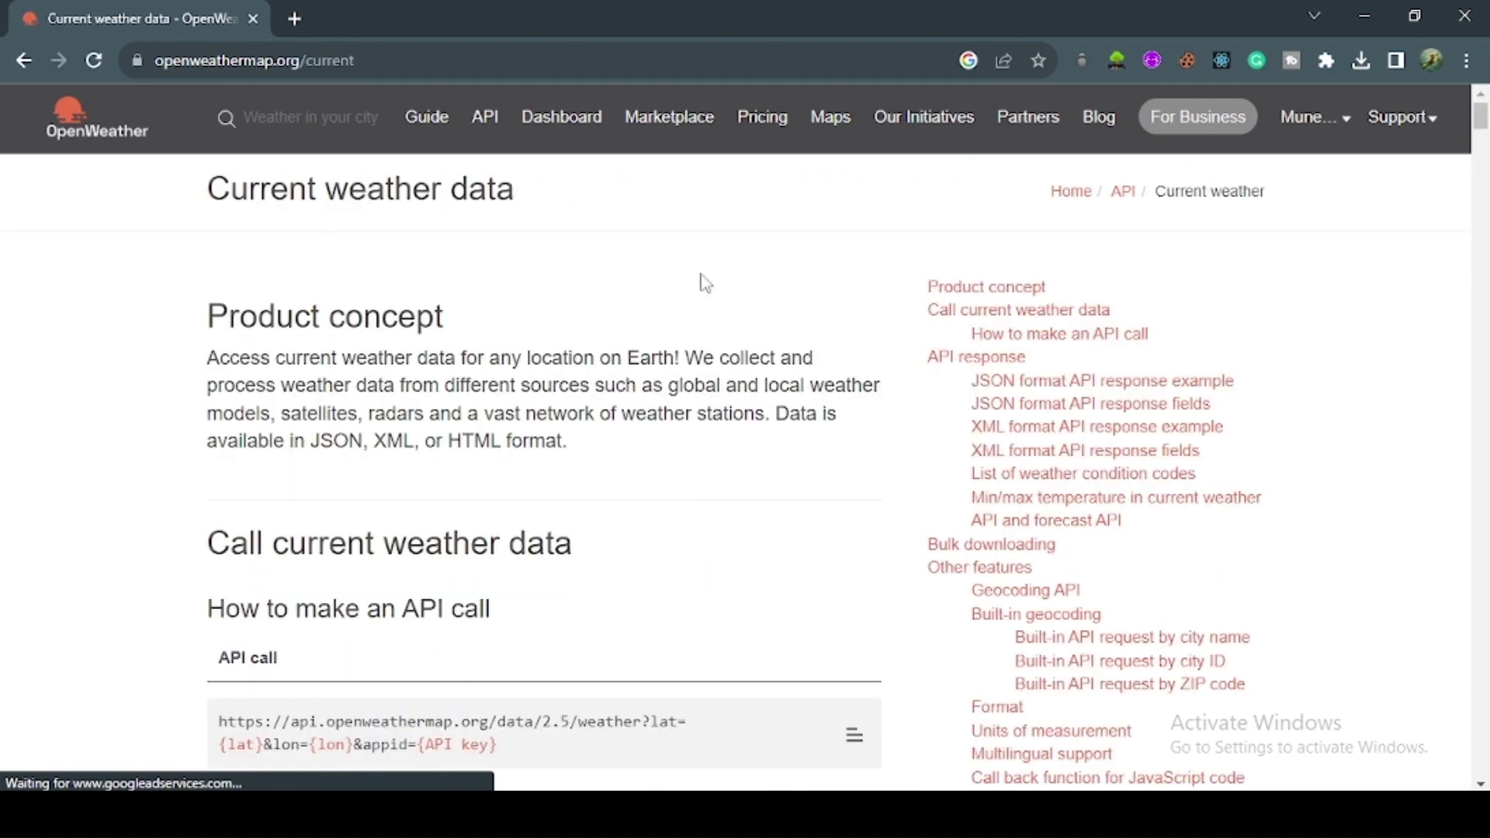
pyautogui.moveTo(1481, 123); pyautogui.dragTo(1480, 506)
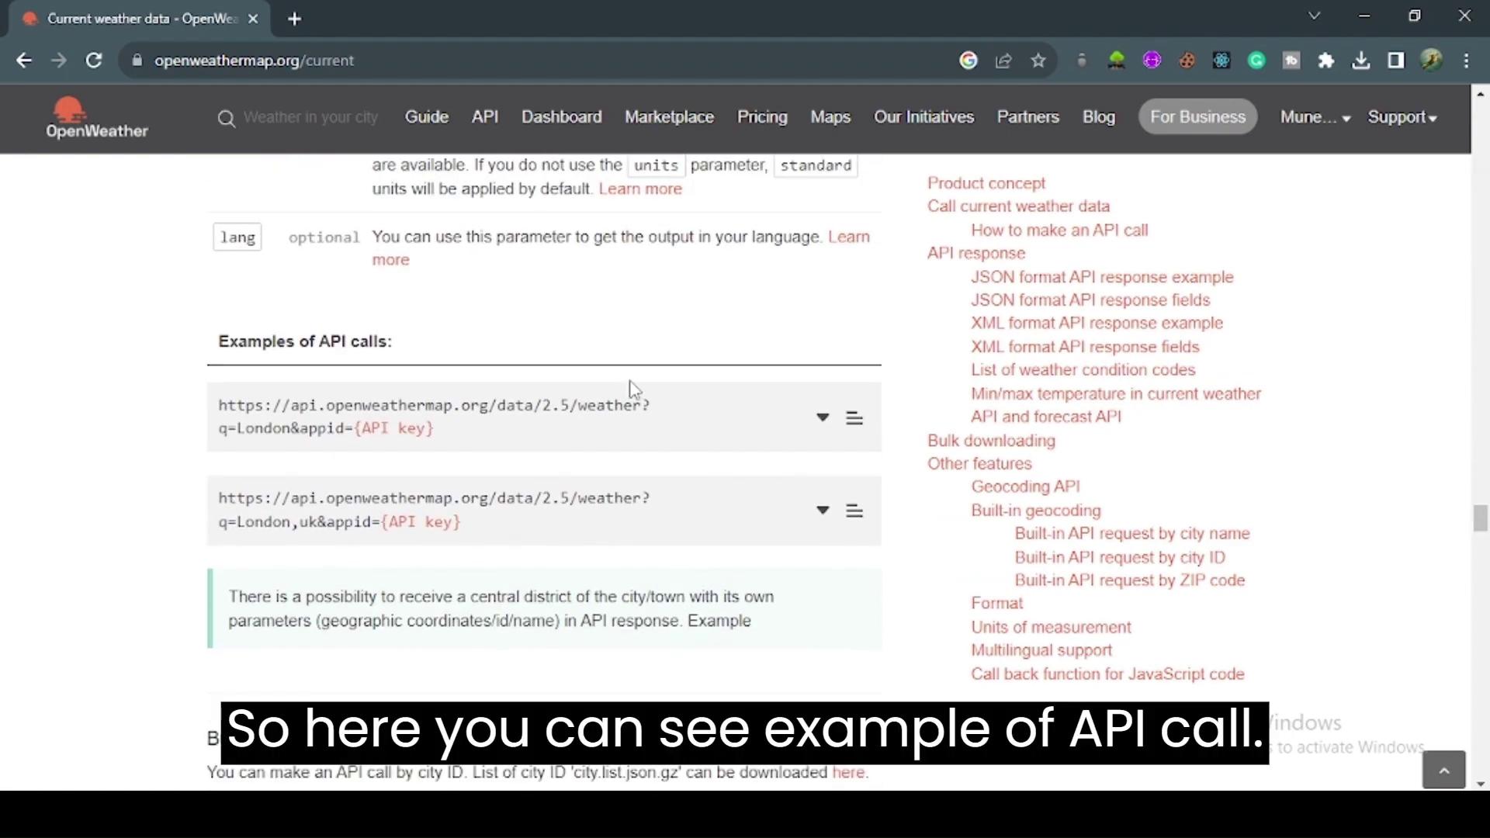
# Step: Select the first London example URL under 'Examples of API calls'
pyautogui.moveTo(196, 356); pyautogui.dragTo(398, 349)
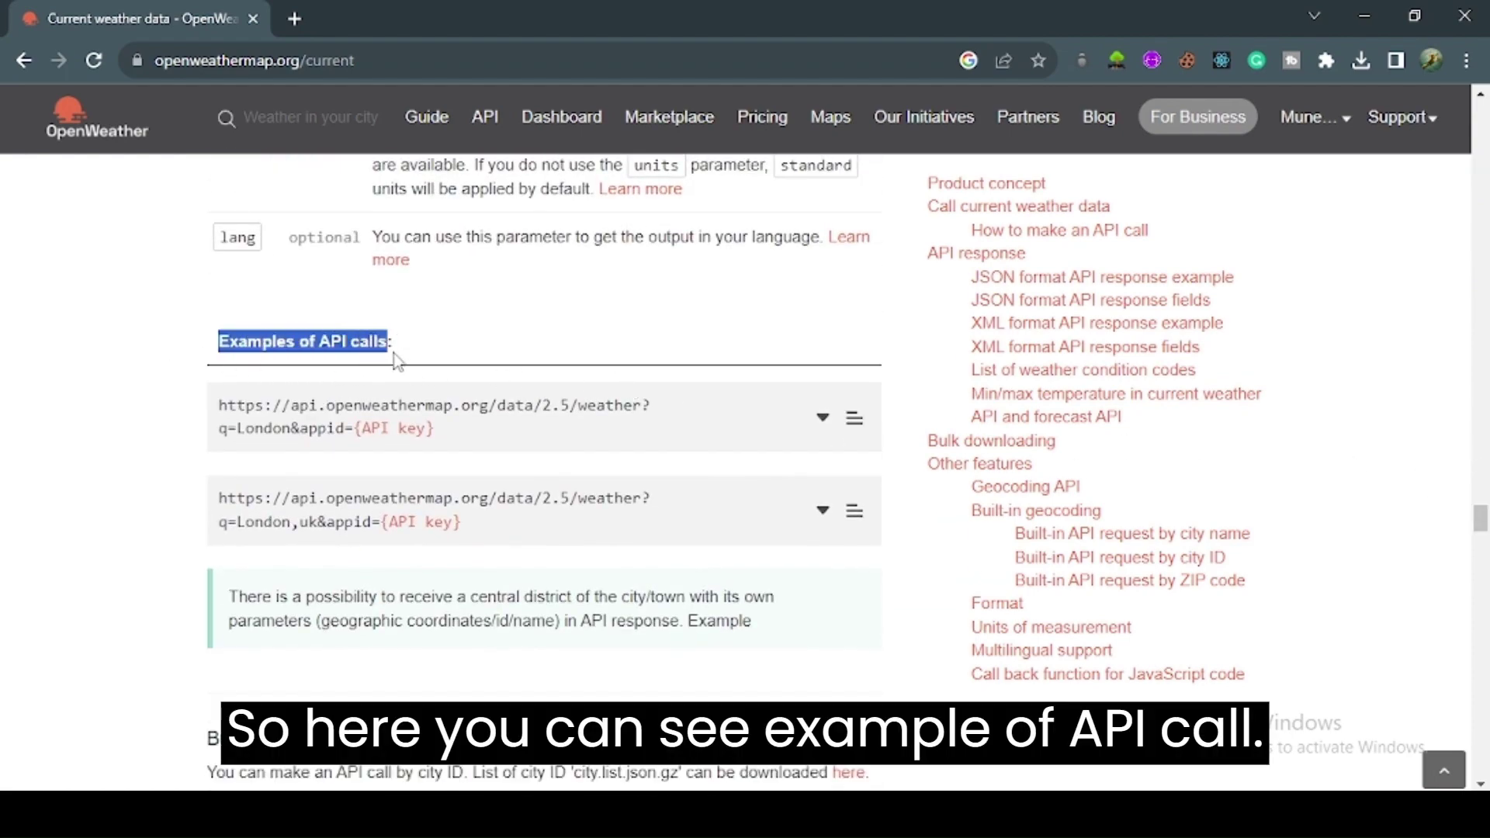
pyautogui.click(454, 435)
pyautogui.moveTo(437, 429); pyautogui.dragTo(150, 407)
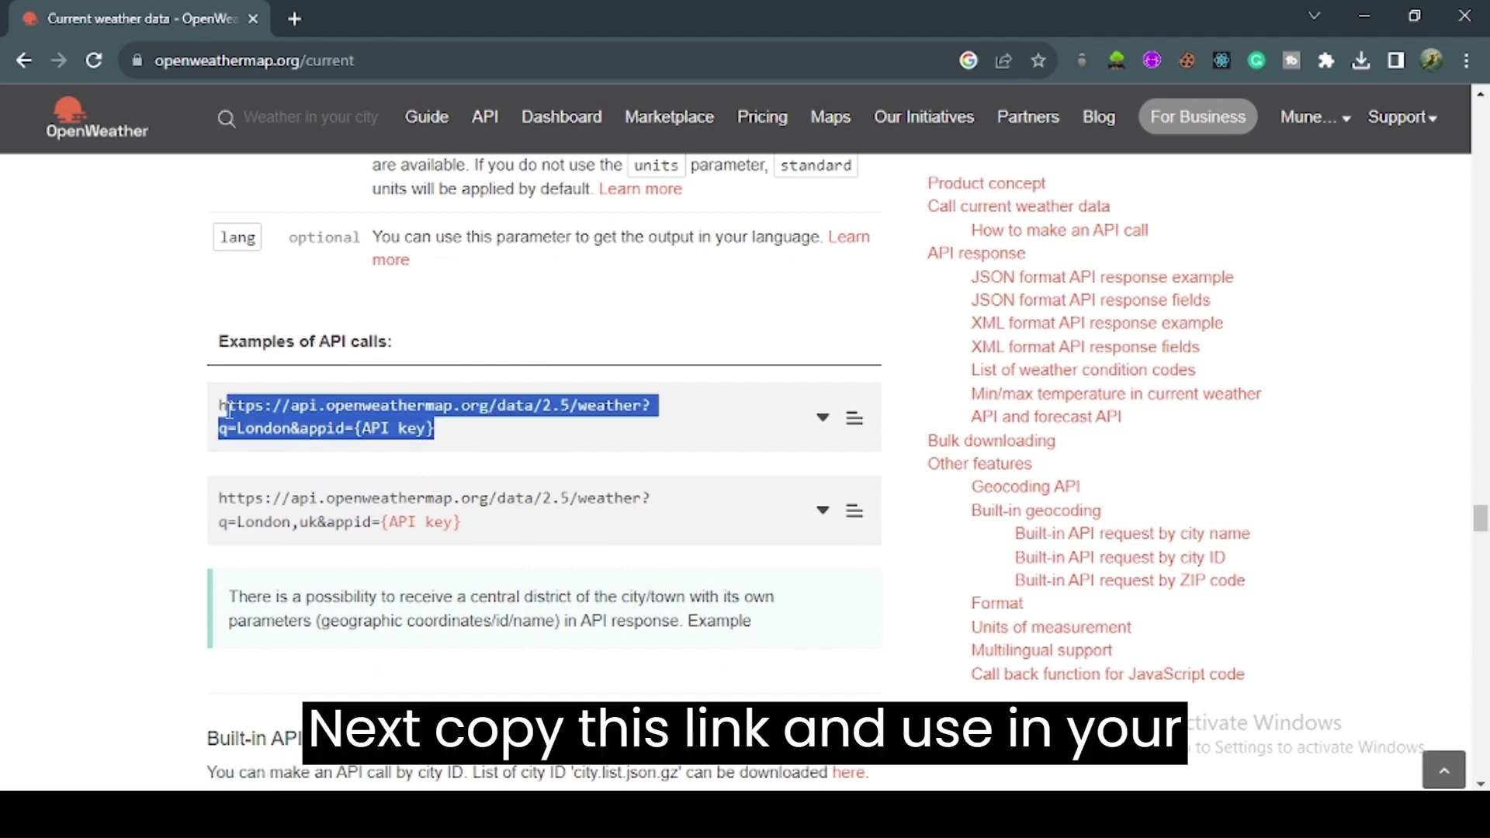
pyautogui.click(455, 434)
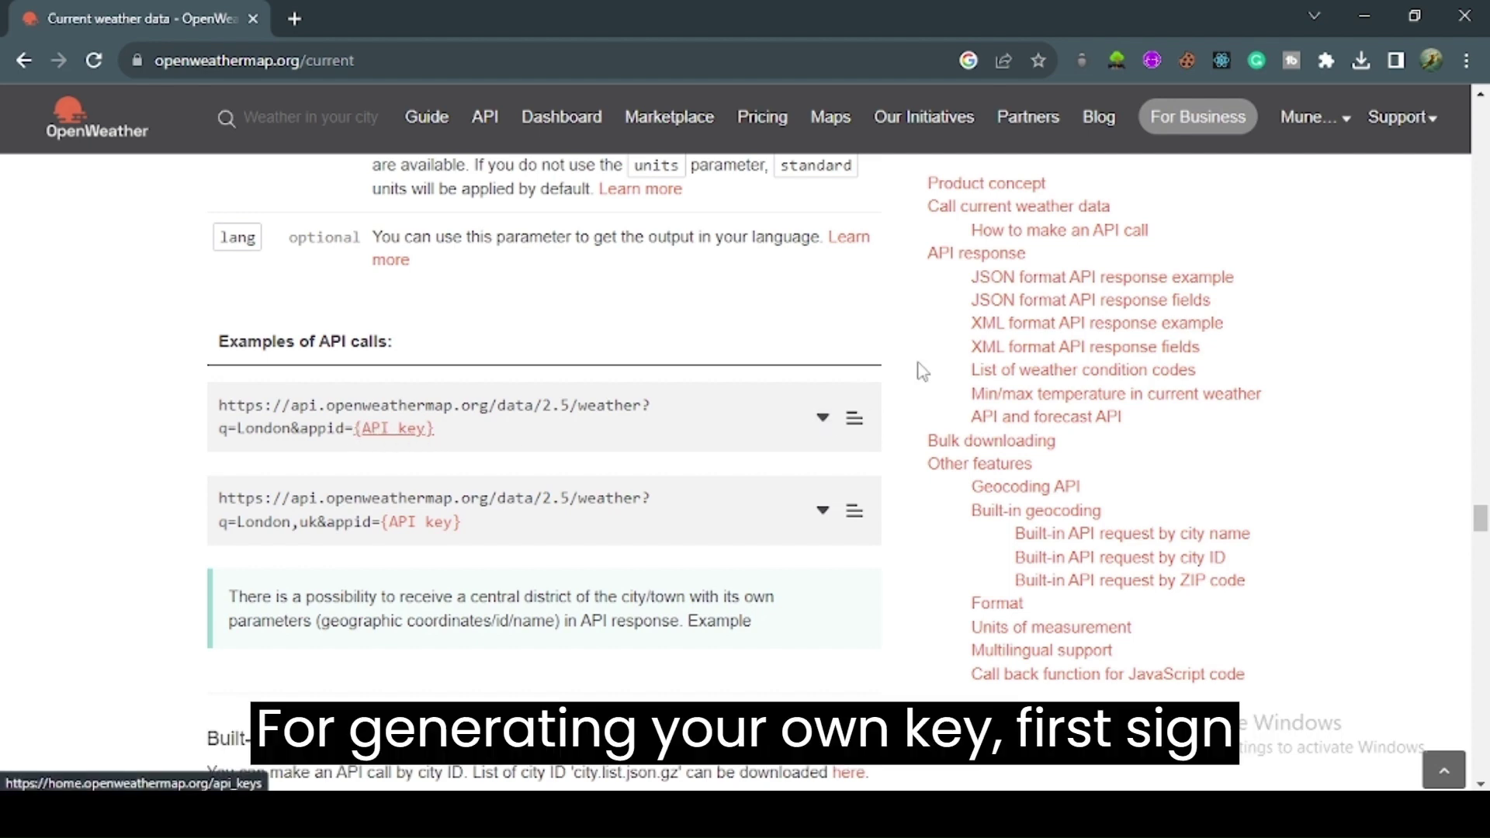
# Step: Go to My API keys, view the active key, and focus the new 'API key name' field
pyautogui.click(1323, 124)
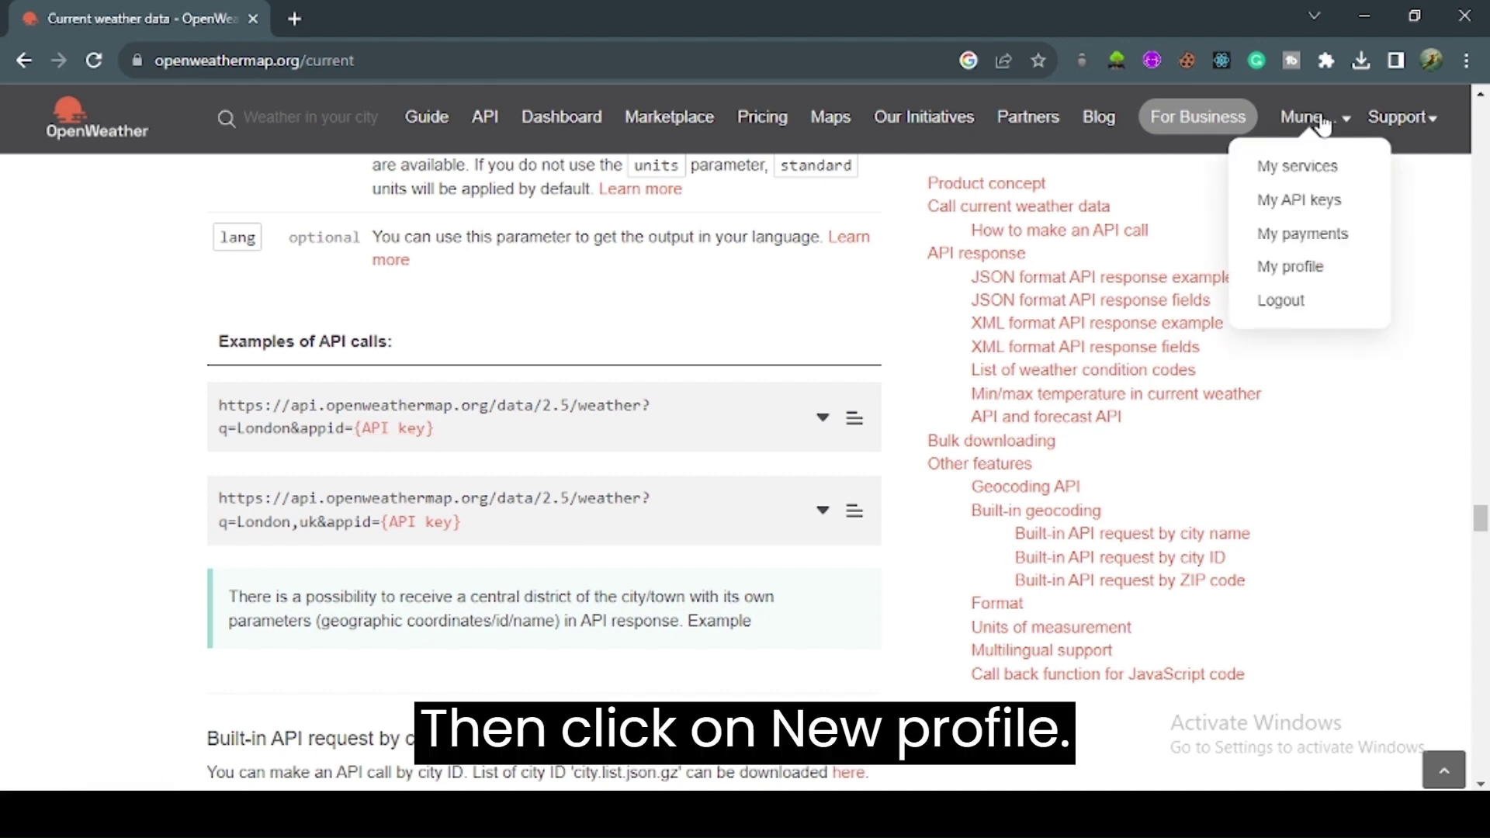
pyautogui.click(1299, 201)
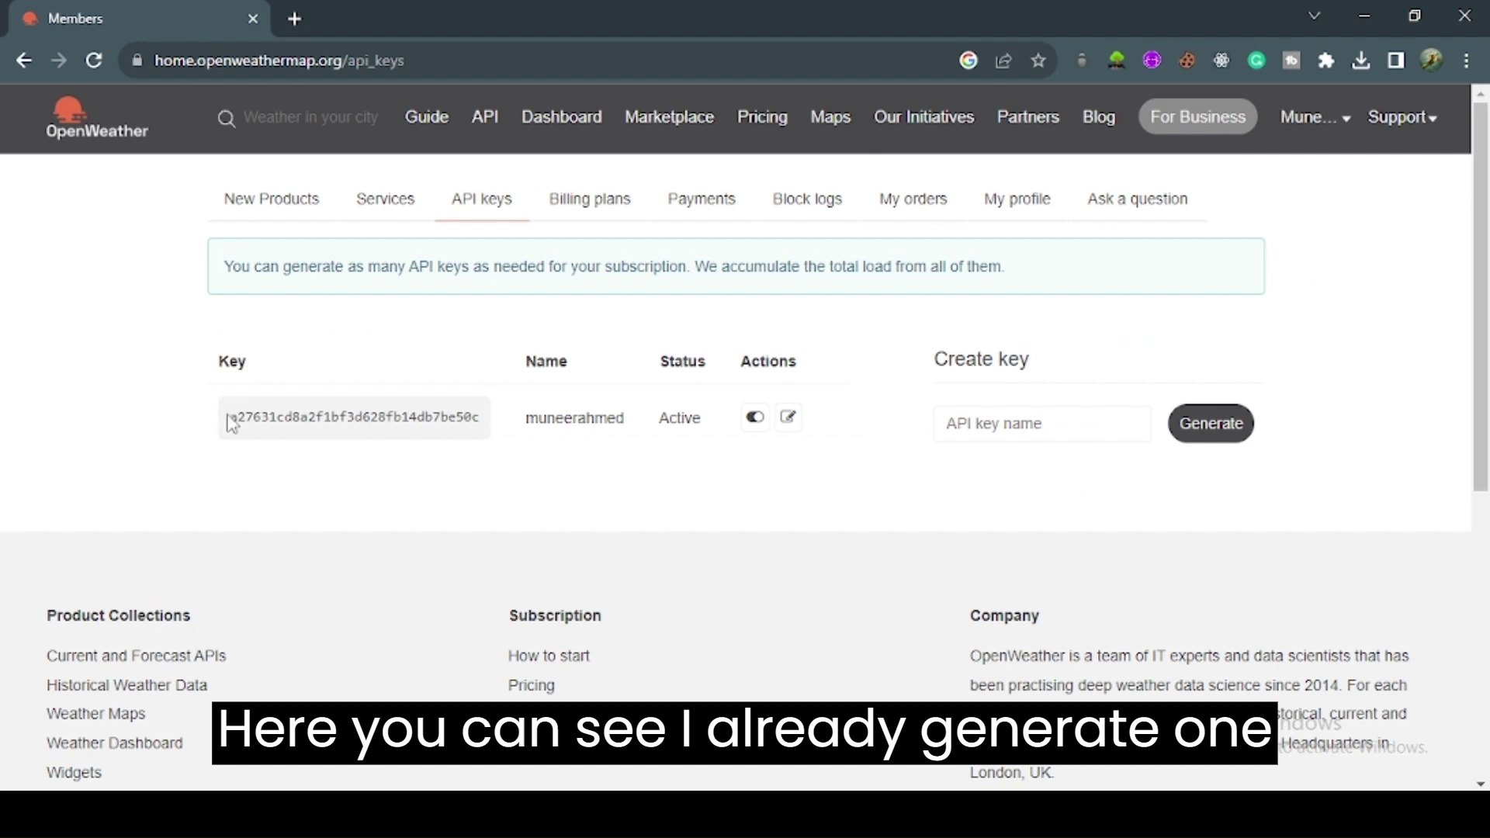
pyautogui.moveTo(228, 417); pyautogui.dragTo(489, 417)
pyautogui.click(745, 481)
pyautogui.click(1014, 427)
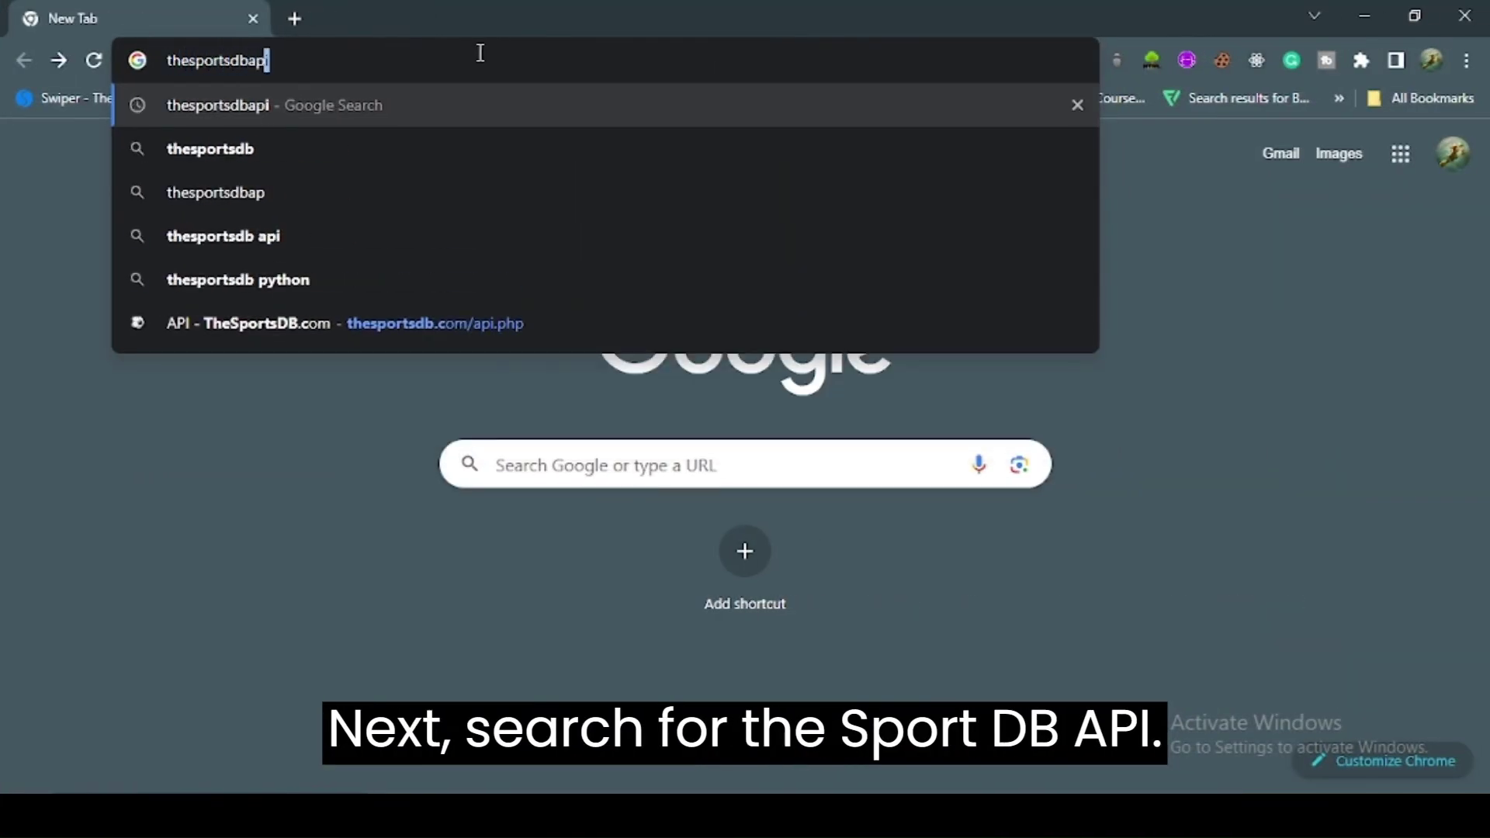
# Step: Search 'thesportsdb api', open its API docs, and highlight the Arsenal team-search URL and player-search heading
pyautogui.press('Return')
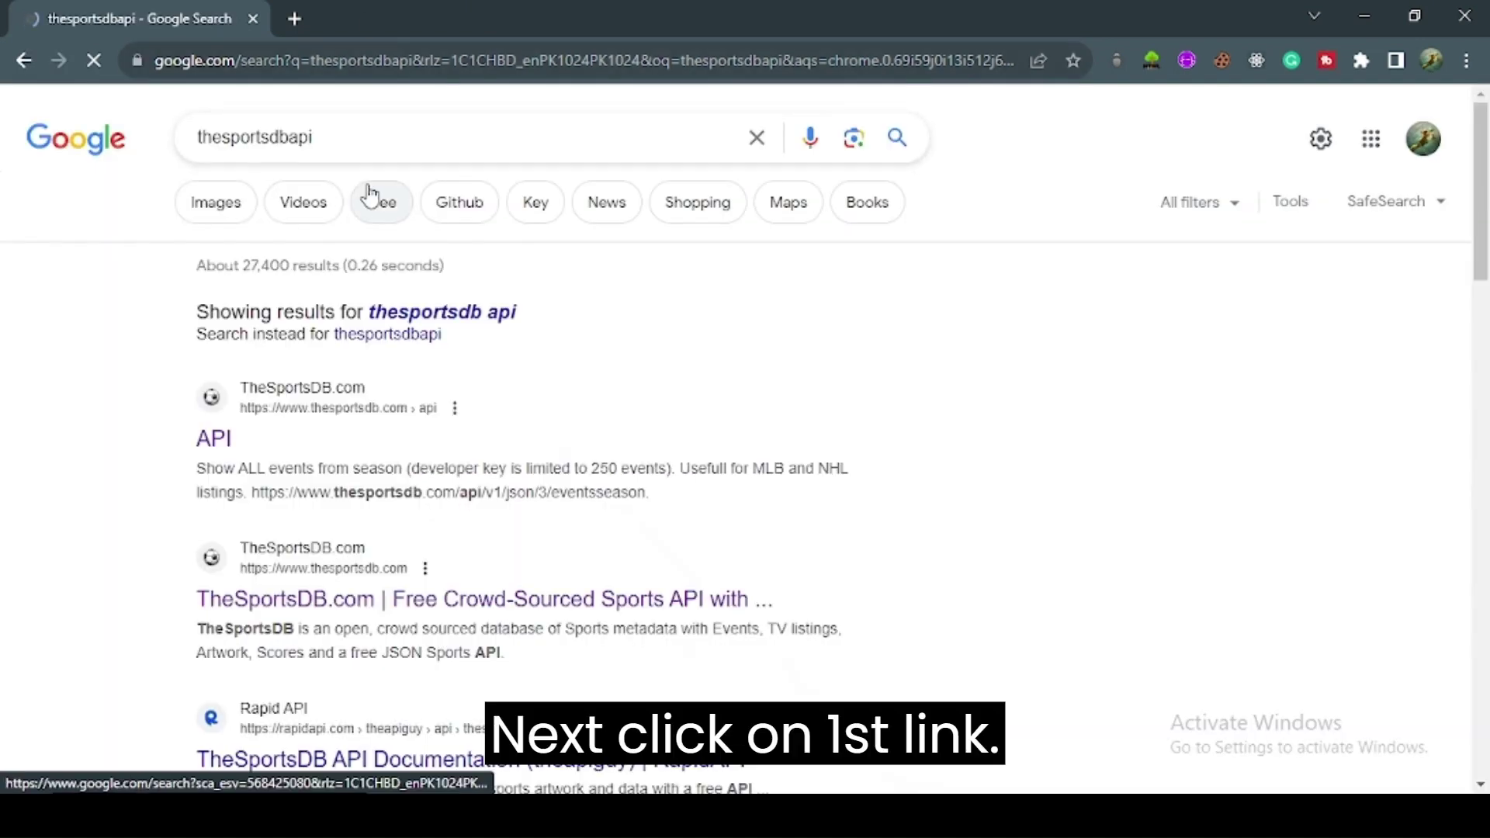
pyautogui.scroll(-1, 385, 199)
pyautogui.scroll(-1, 384, 198)
pyautogui.click(215, 329)
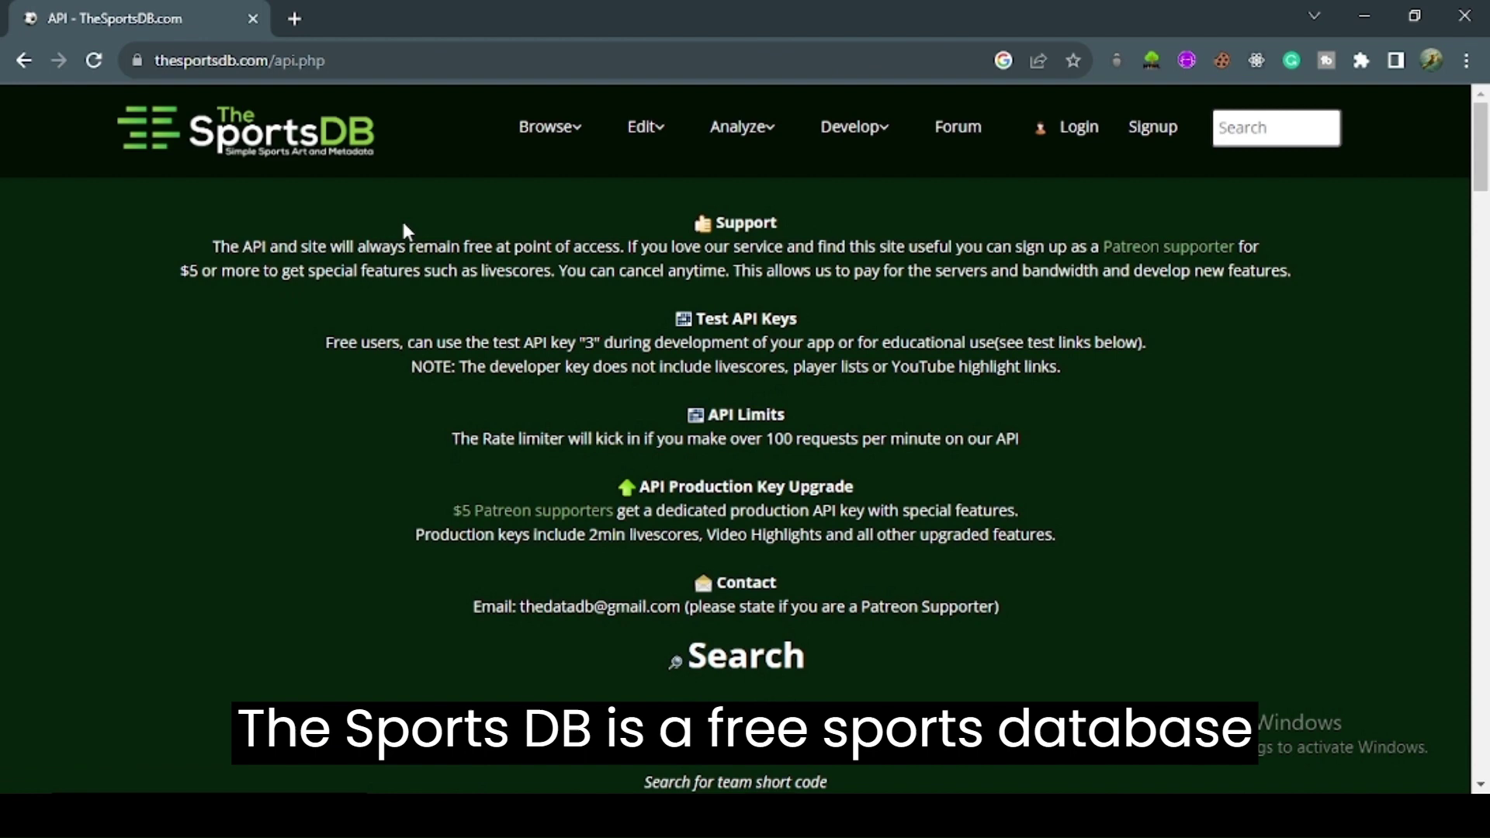
pyautogui.scroll(-2, 533, 230)
pyautogui.scroll(-2, 526, 235)
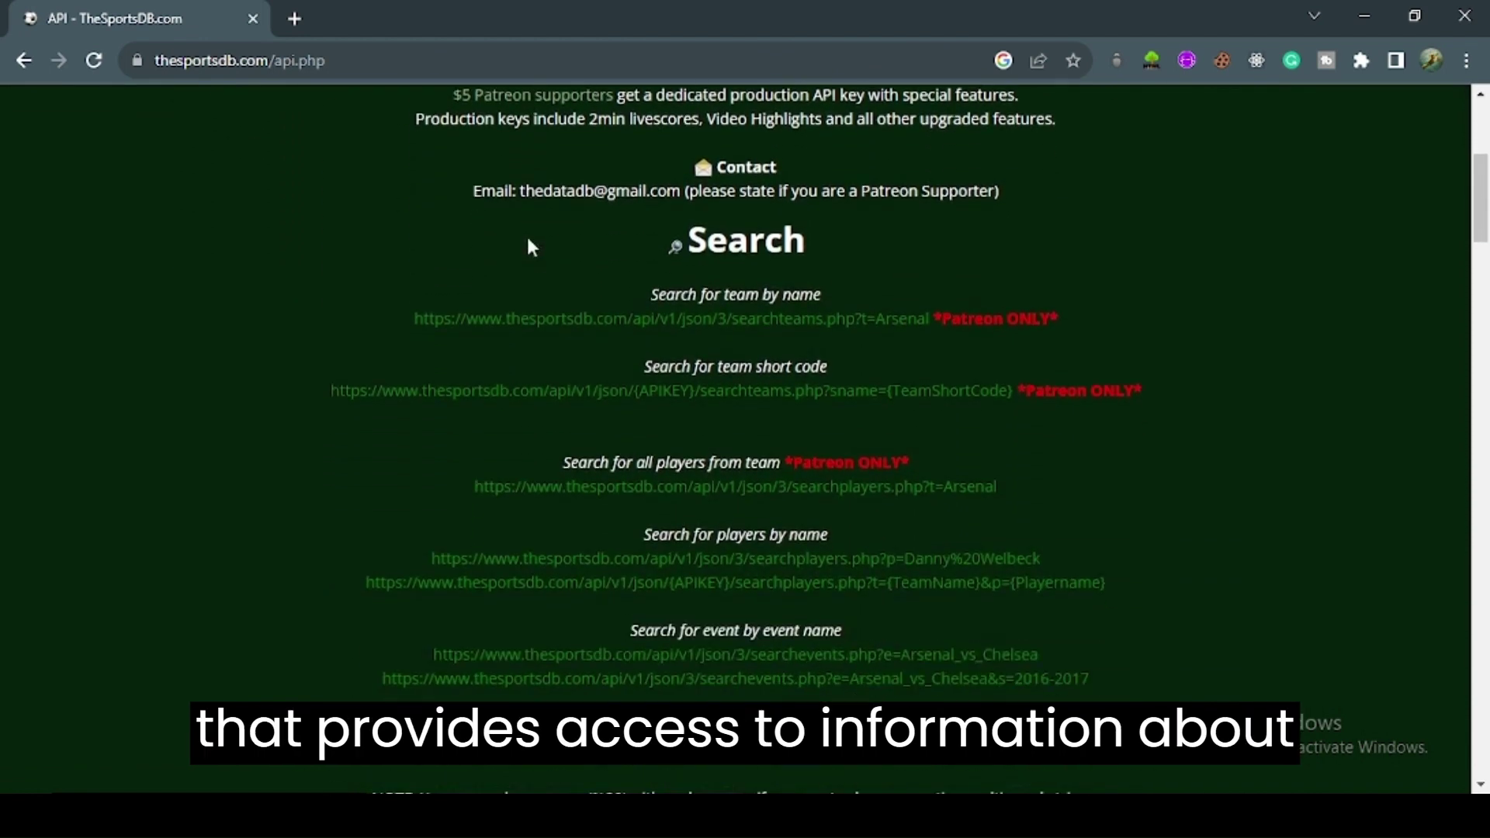
pyautogui.scroll(-1, 527, 235)
pyautogui.moveTo(415, 298); pyautogui.dragTo(933, 302)
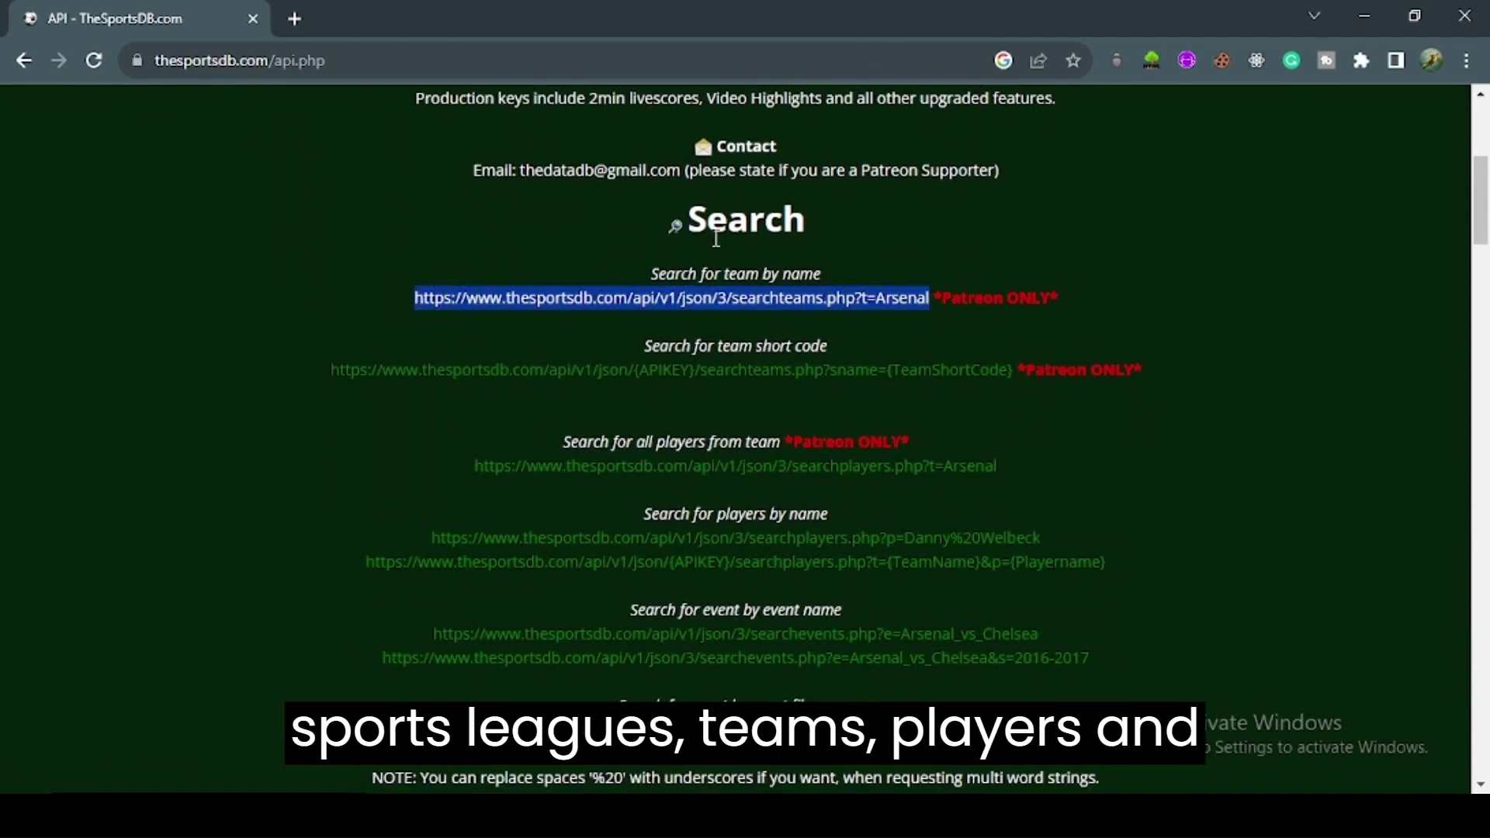
pyautogui.moveTo(652, 274); pyautogui.dragTo(822, 275)
pyautogui.scroll(-2, 716, 341)
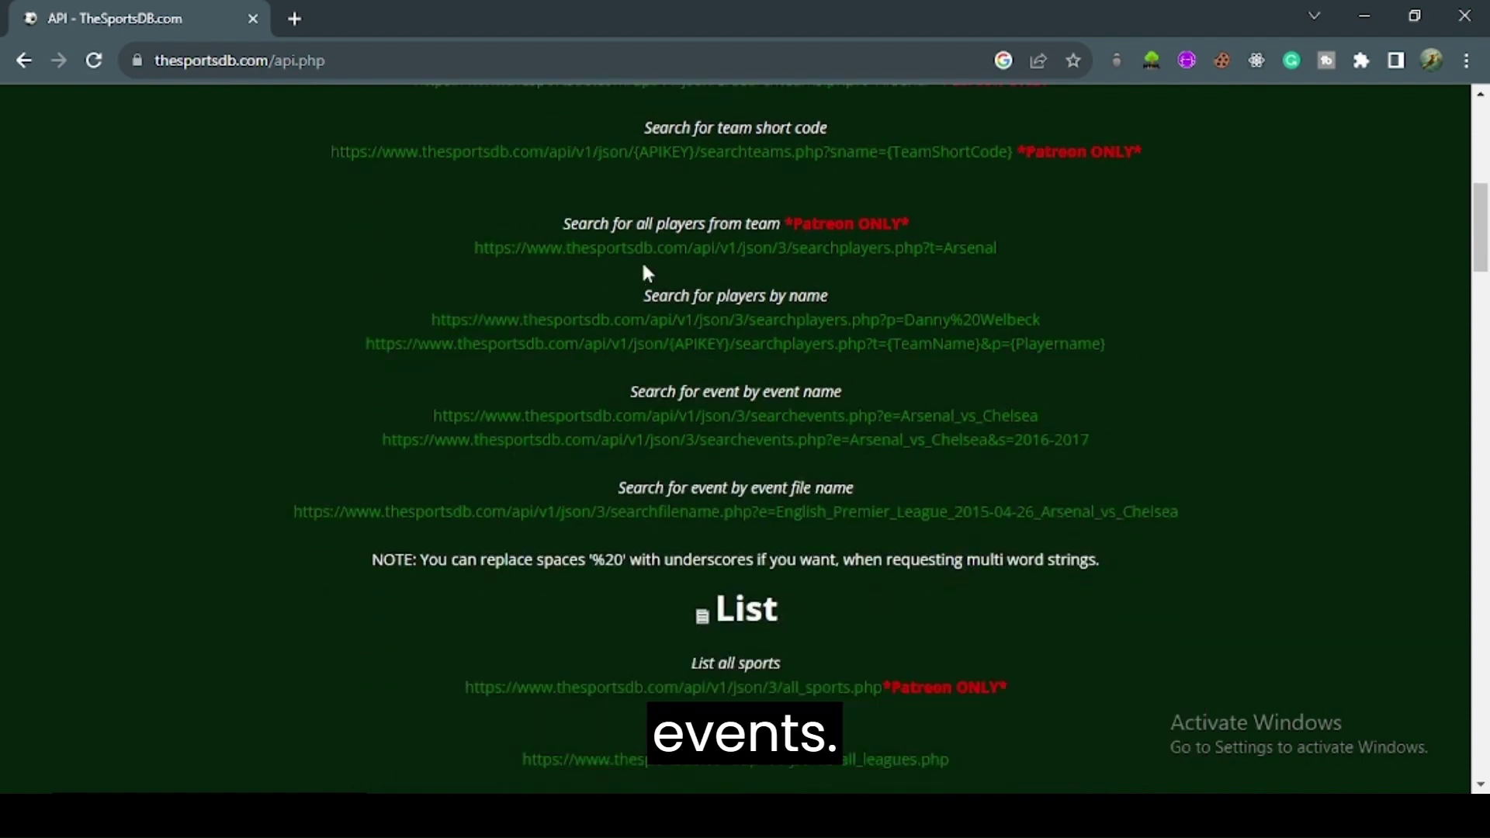
pyautogui.moveTo(645, 294); pyautogui.dragTo(827, 296)
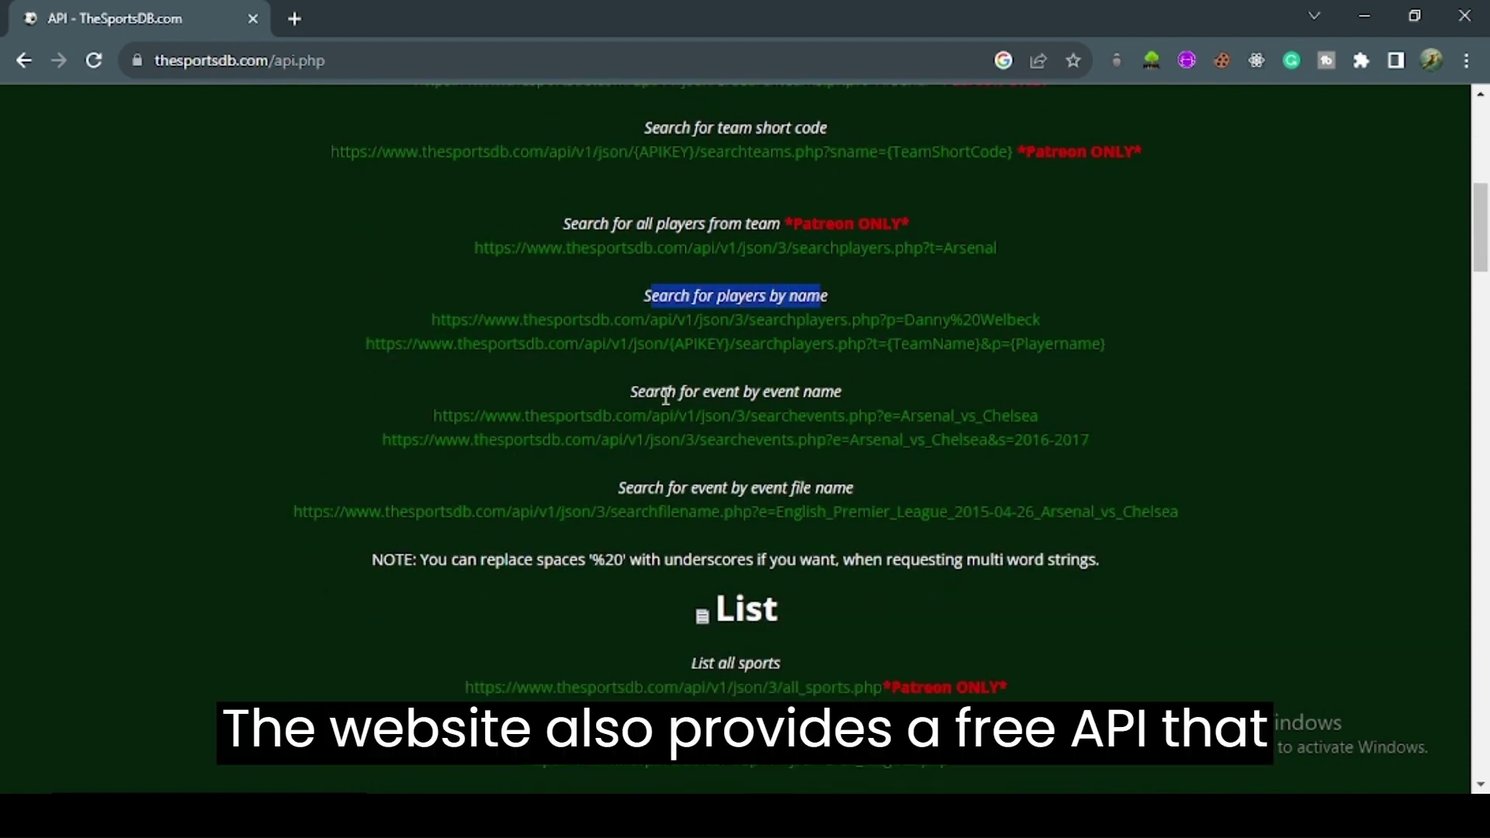
pyautogui.moveTo(632, 392); pyautogui.dragTo(755, 414)
pyautogui.scroll(-3, 755, 400)
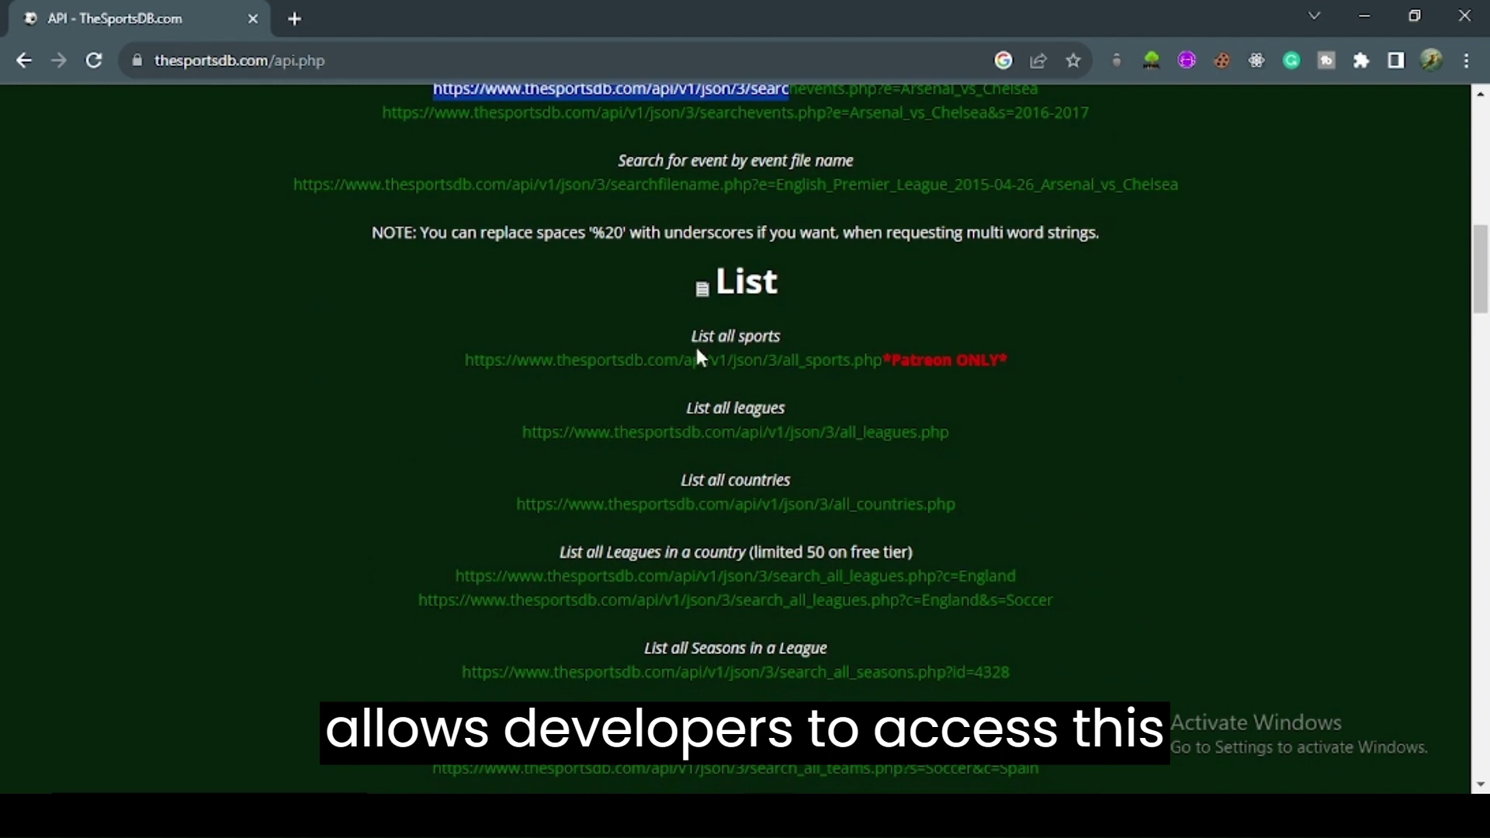
pyautogui.moveTo(692, 337); pyautogui.dragTo(783, 337)
pyautogui.scroll(-3, 756, 347)
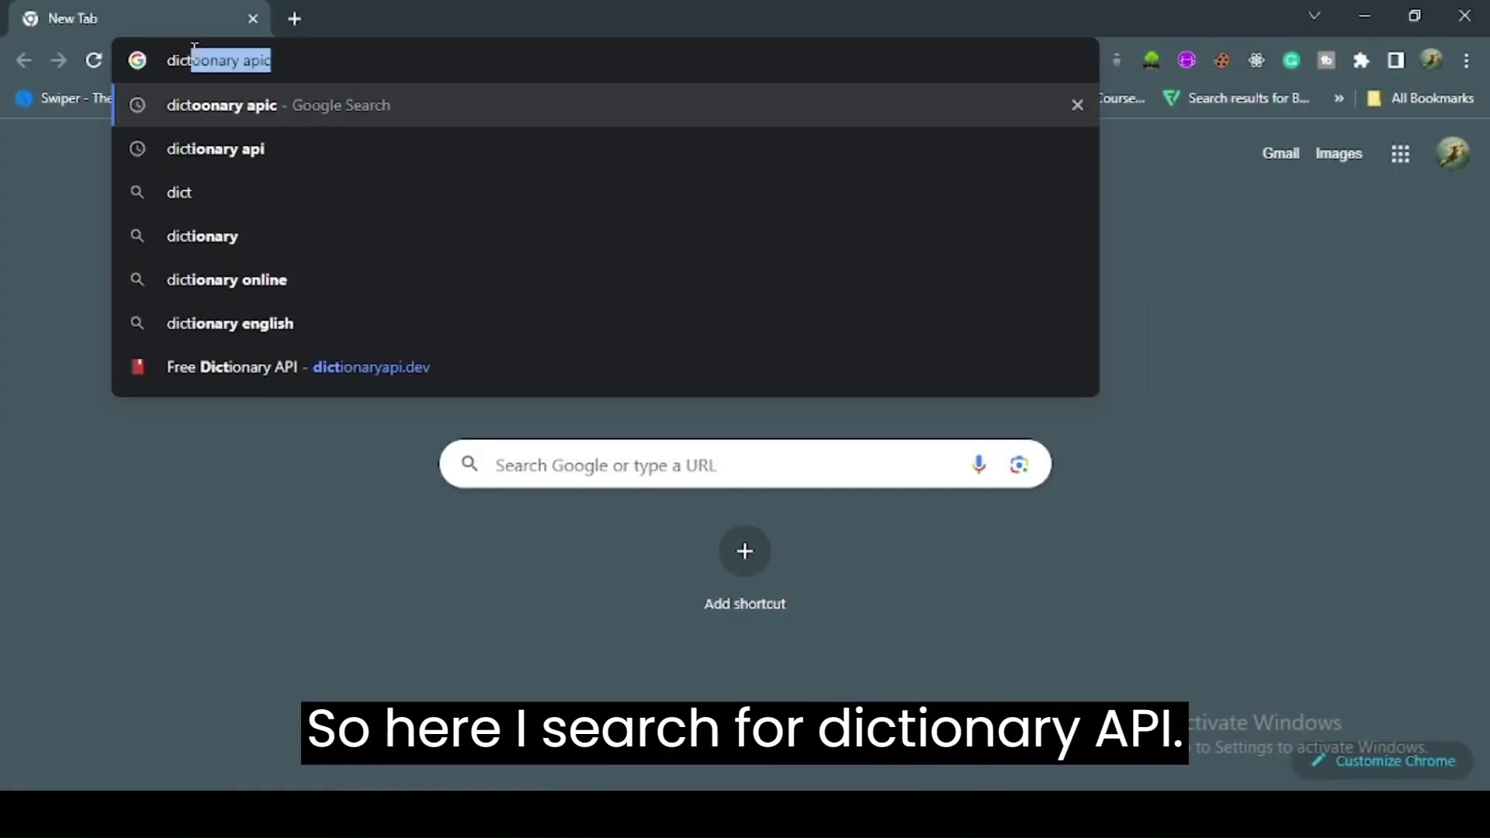
pyautogui.write('ionary api')
# Step: Search 'dictionary api', open dictionaryapi.dev, and select the word-definition URL syntax
pyautogui.press('Return')
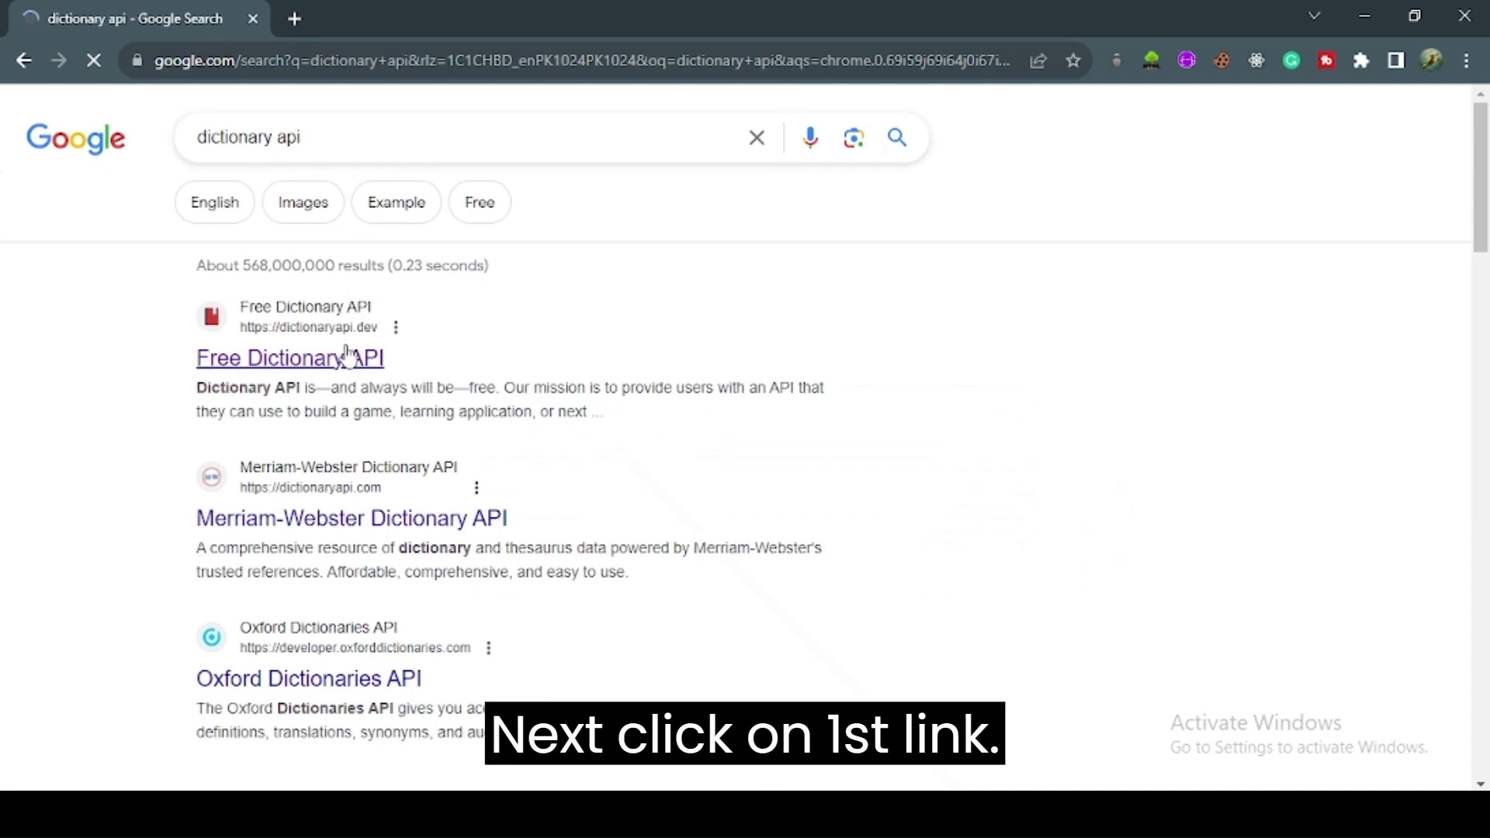
pyautogui.click(346, 364)
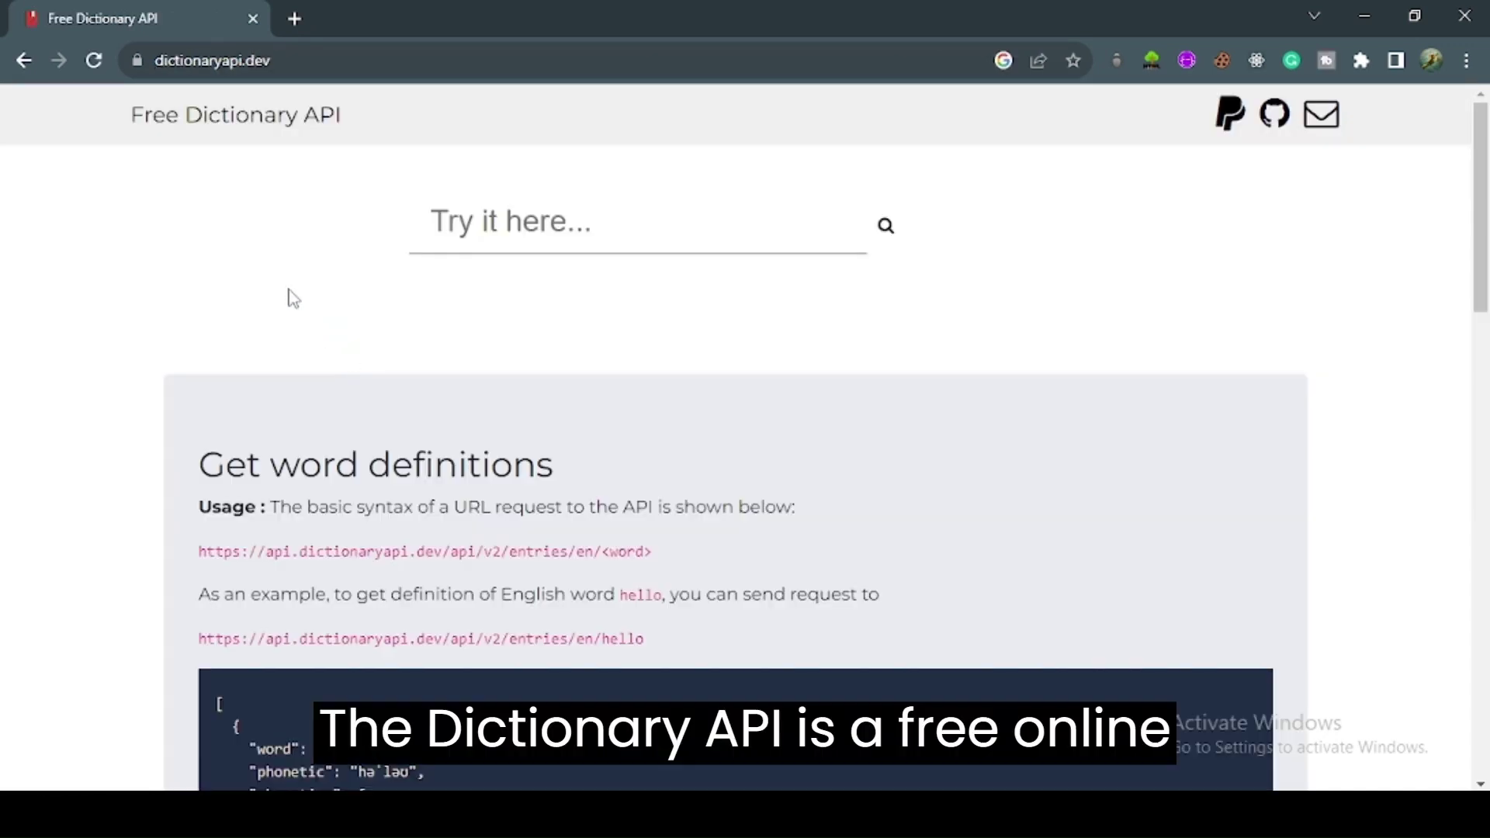
pyautogui.scroll(-1, 276, 290)
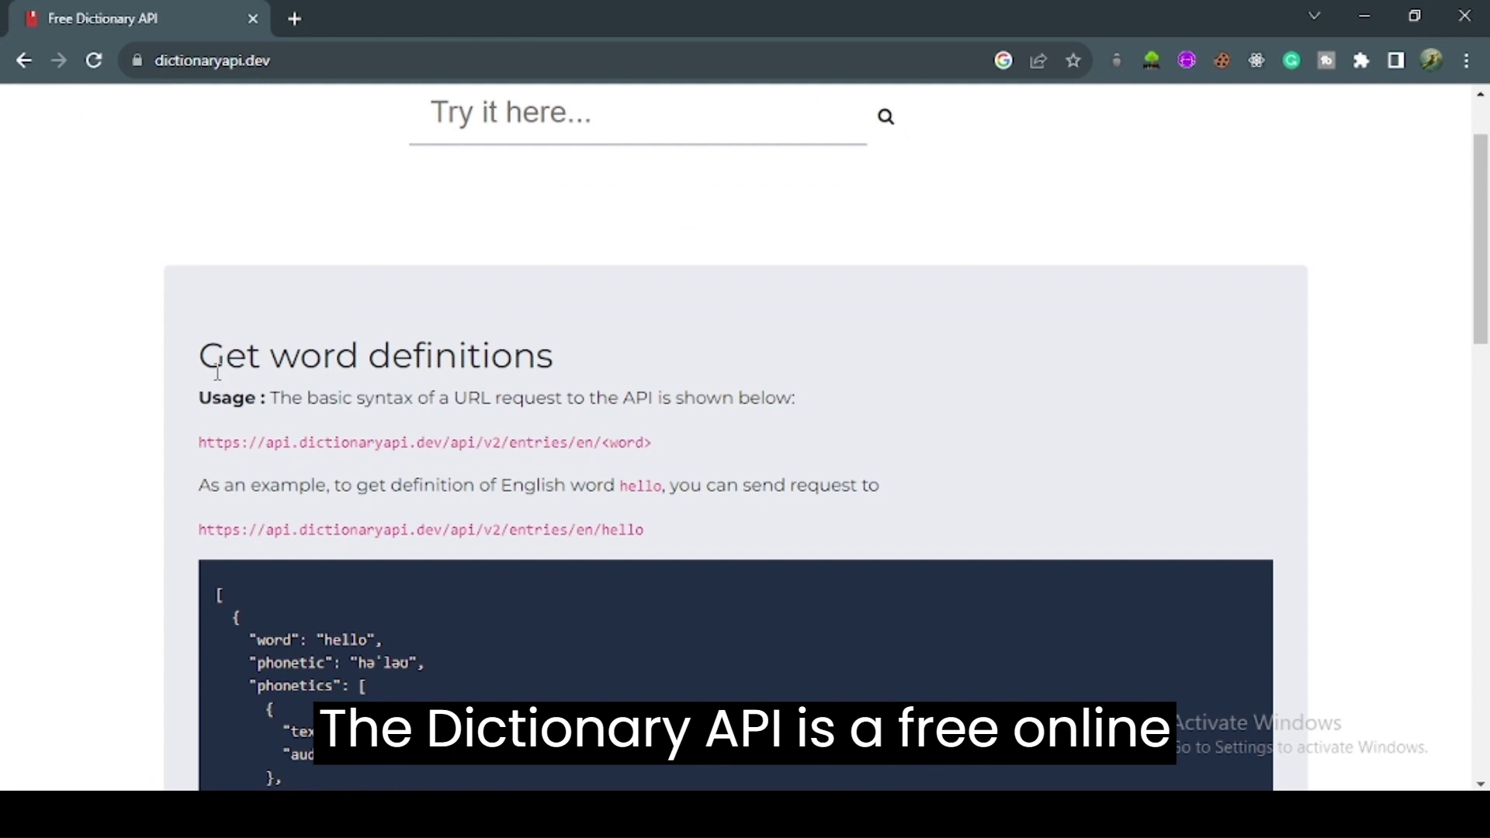
pyautogui.moveTo(216, 361); pyautogui.dragTo(652, 379)
pyautogui.click(634, 389)
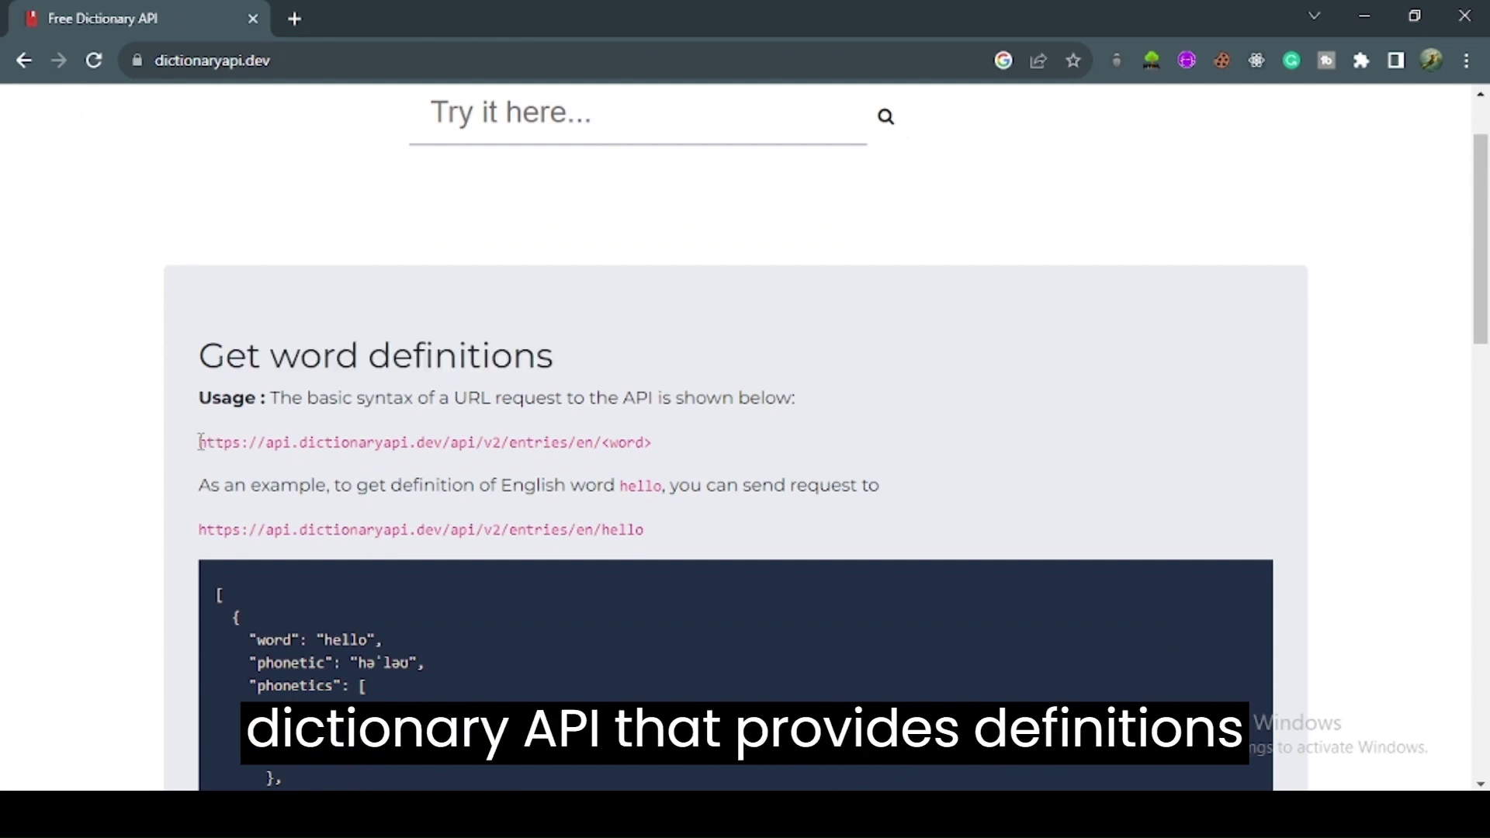
pyautogui.moveTo(199, 442); pyautogui.dragTo(669, 431)
pyautogui.click(757, 449)
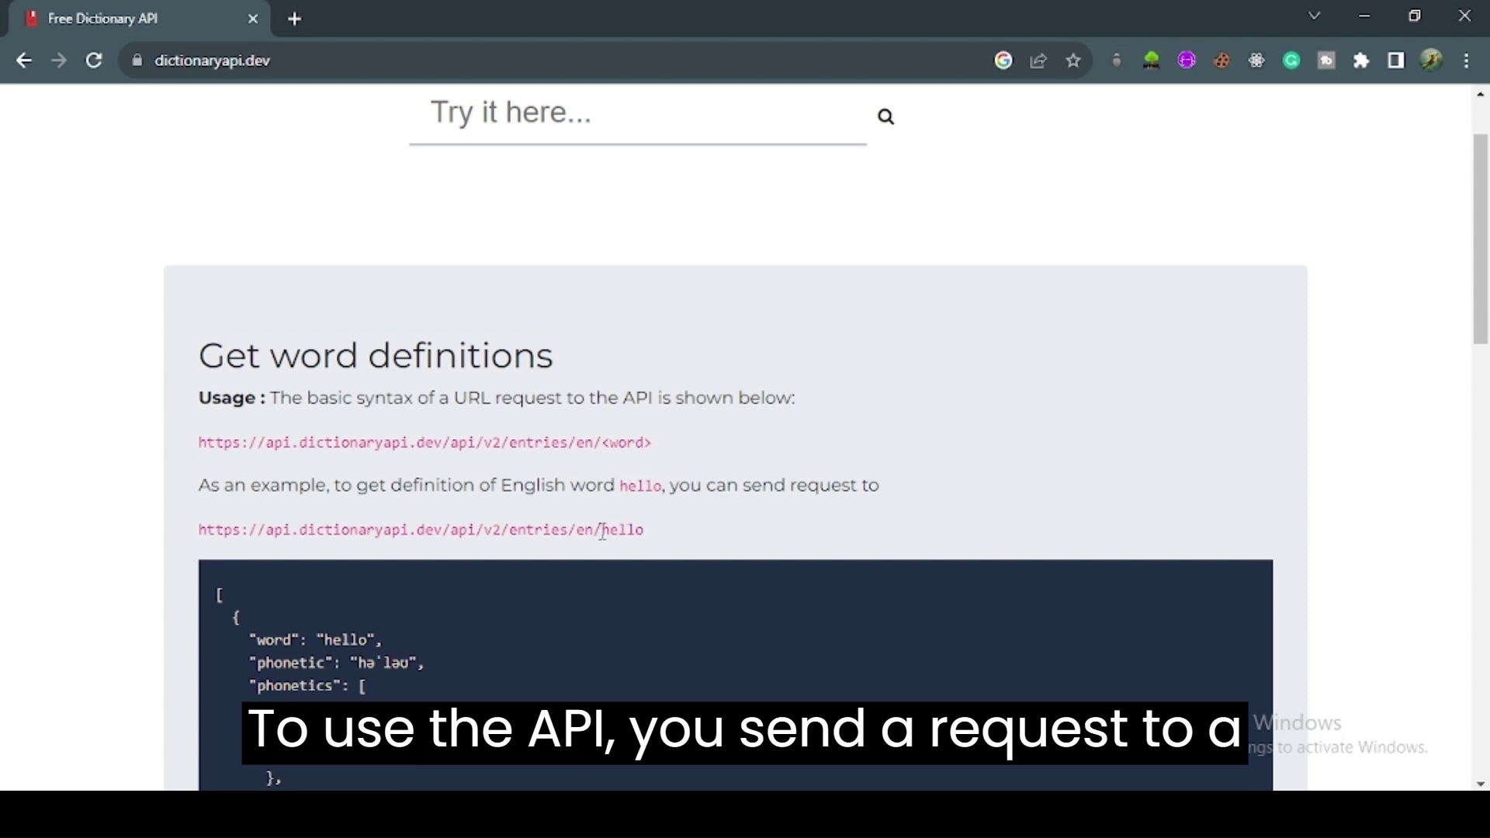
pyautogui.moveTo(603, 530); pyautogui.dragTo(643, 529)
pyautogui.moveTo(604, 443); pyautogui.dragTo(652, 443)
pyautogui.scroll(-1, 654, 444)
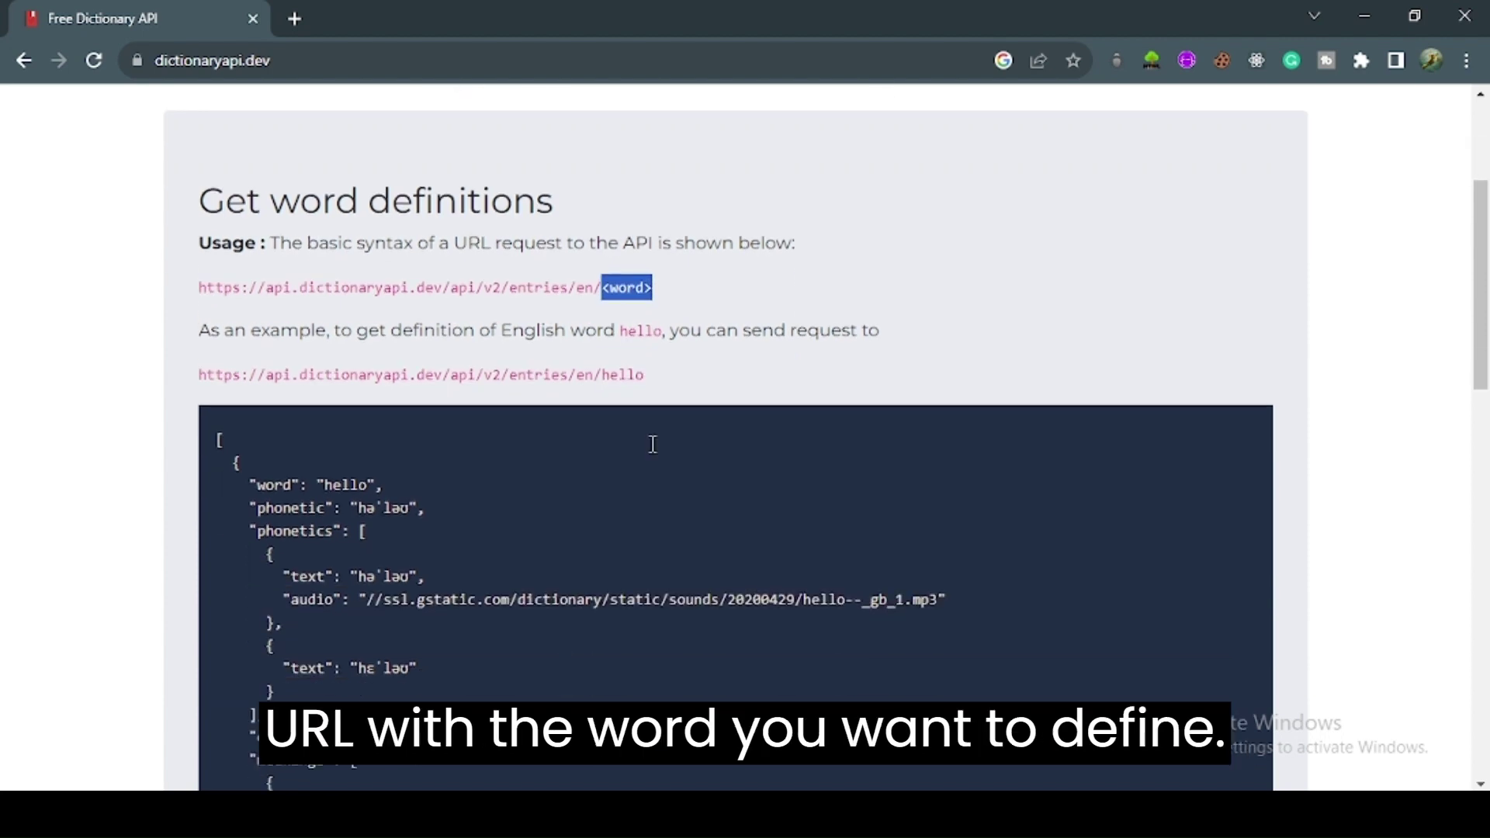
pyautogui.scroll(-1, 653, 445)
pyautogui.scroll(-5, 315, 406)
pyautogui.scroll(-3, 315, 406)
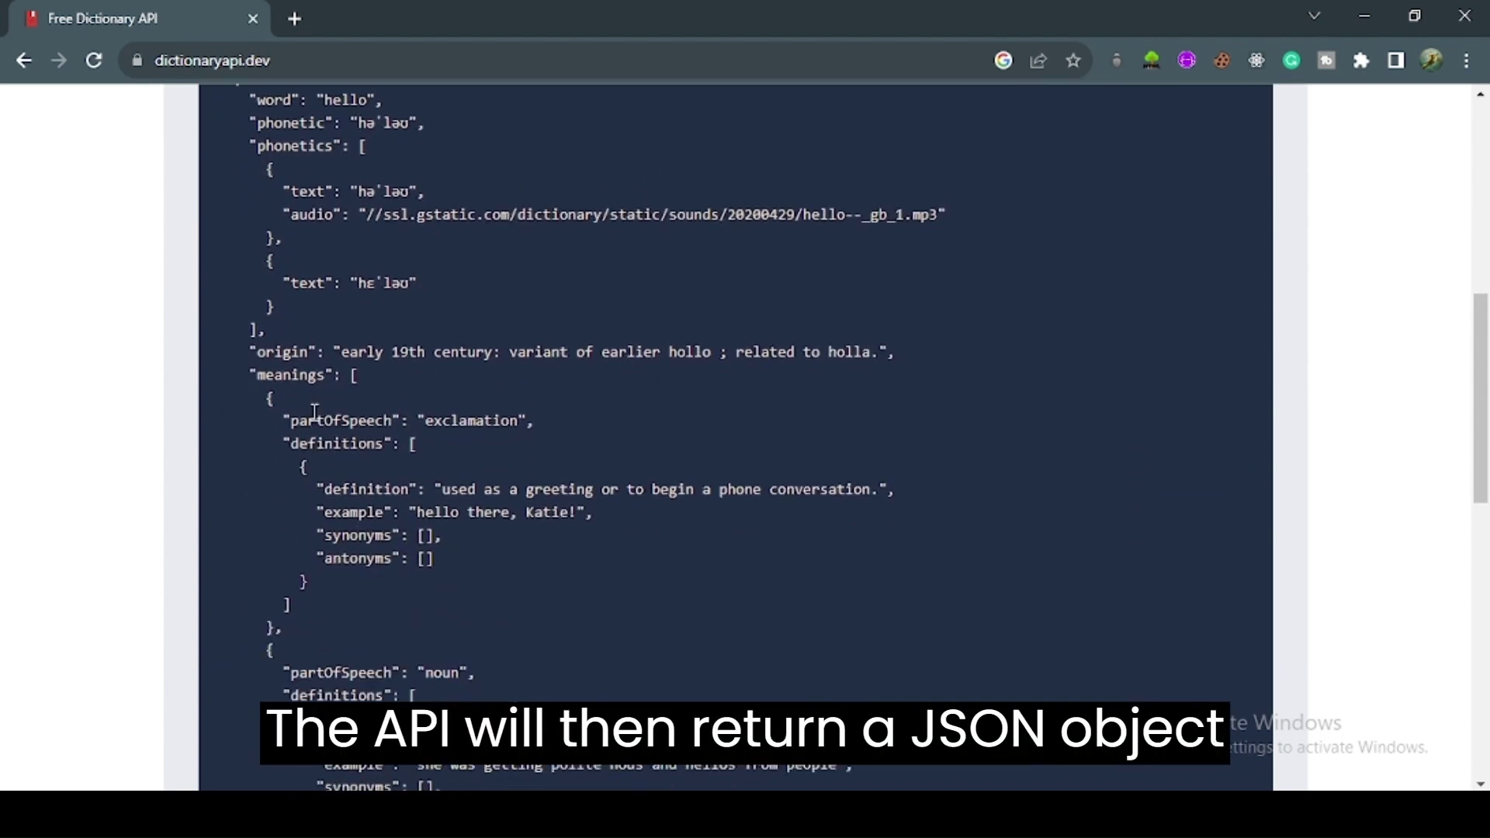
pyautogui.scroll(-3, 315, 410)
pyautogui.scroll(-2, 460, 372)
pyautogui.scroll(-4, 454, 455)
pyautogui.scroll(-2, 445, 477)
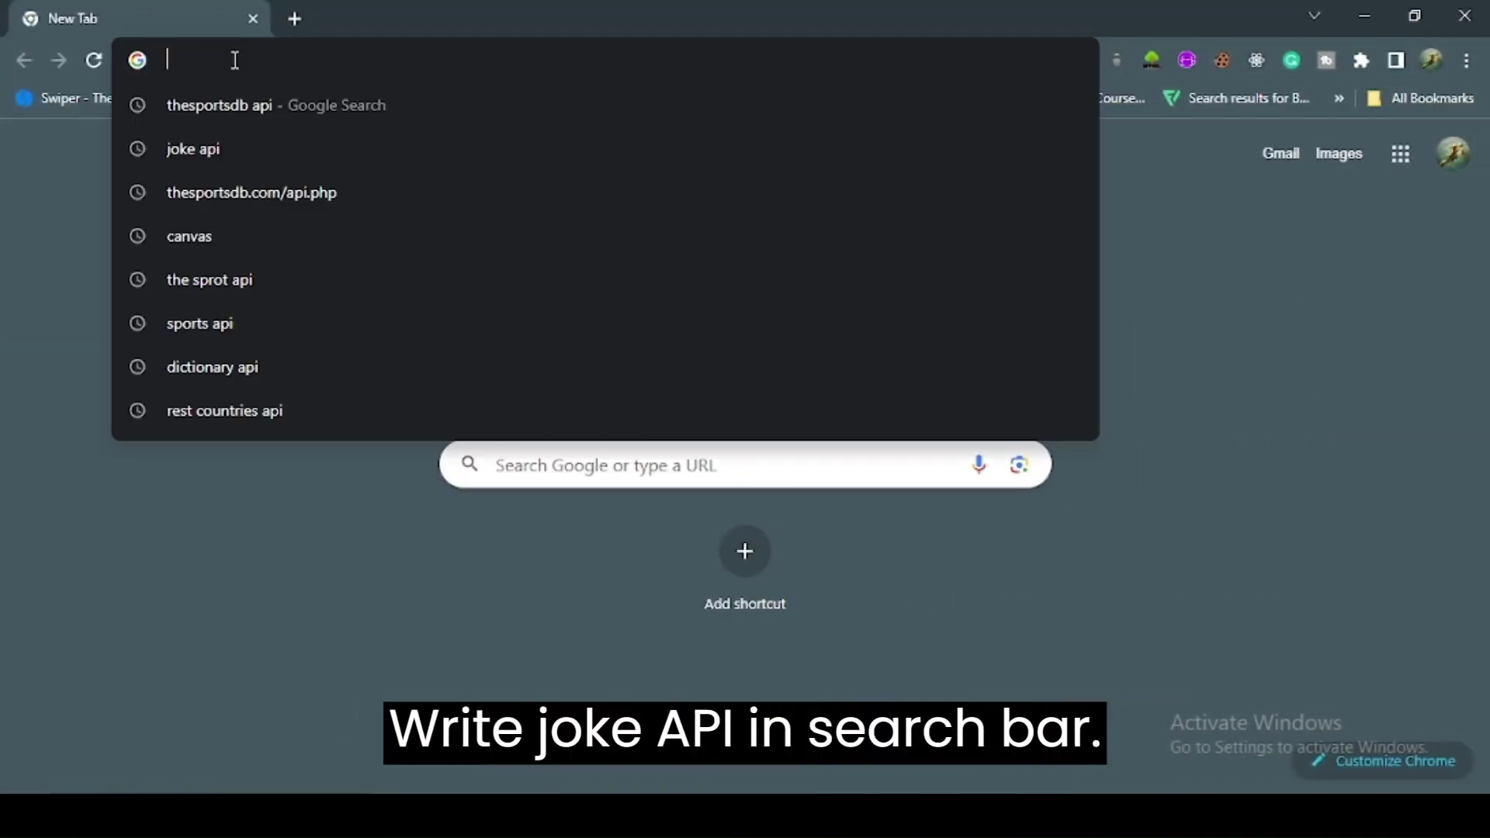
pyautogui.write('joke ap')
# Step: Search 'joke api', open the JokeAPI Documentation, and read down through Getting Started
pyautogui.press('Return')
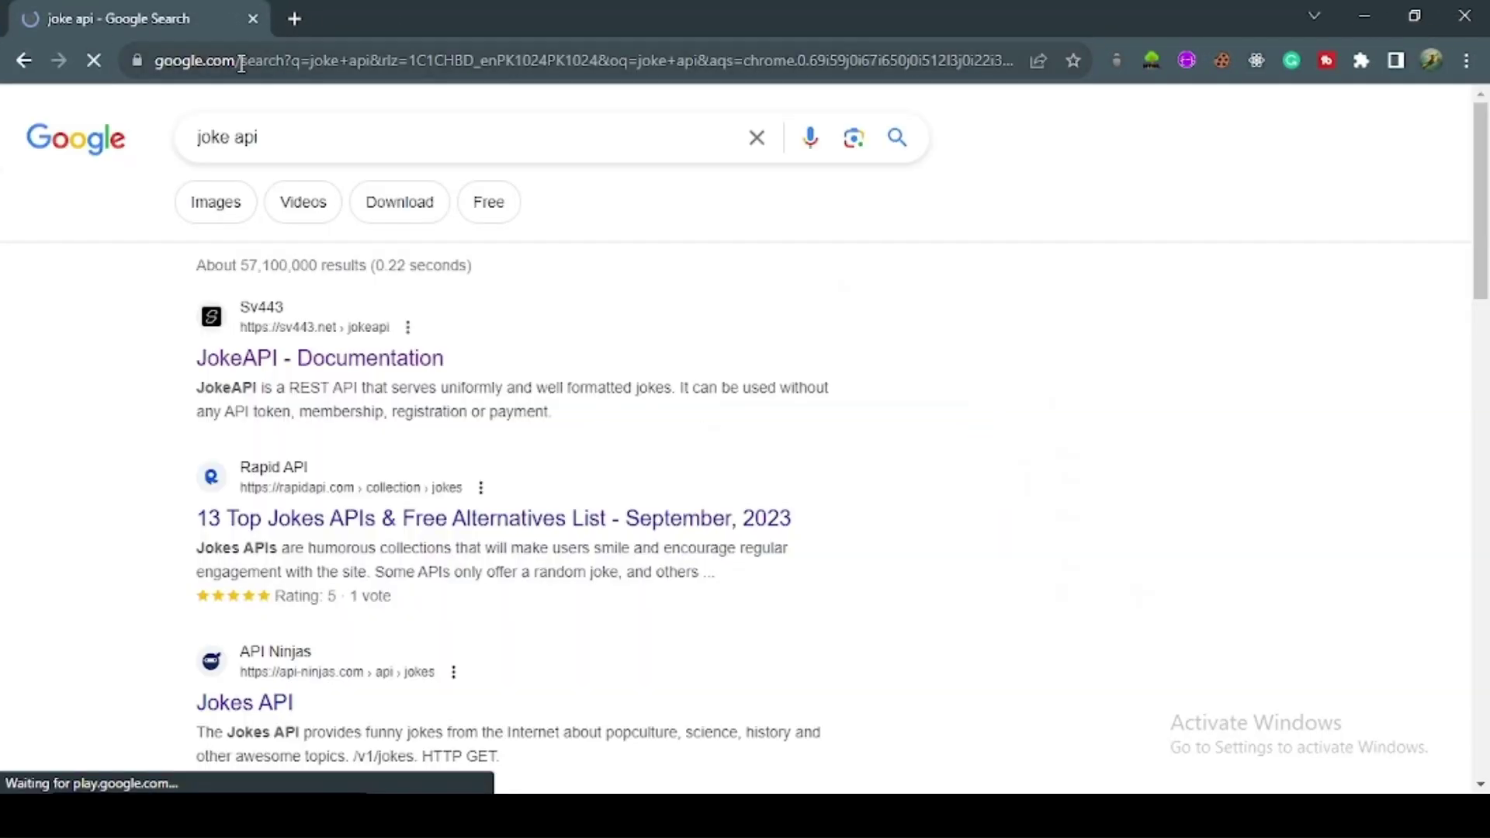
pyautogui.click(305, 366)
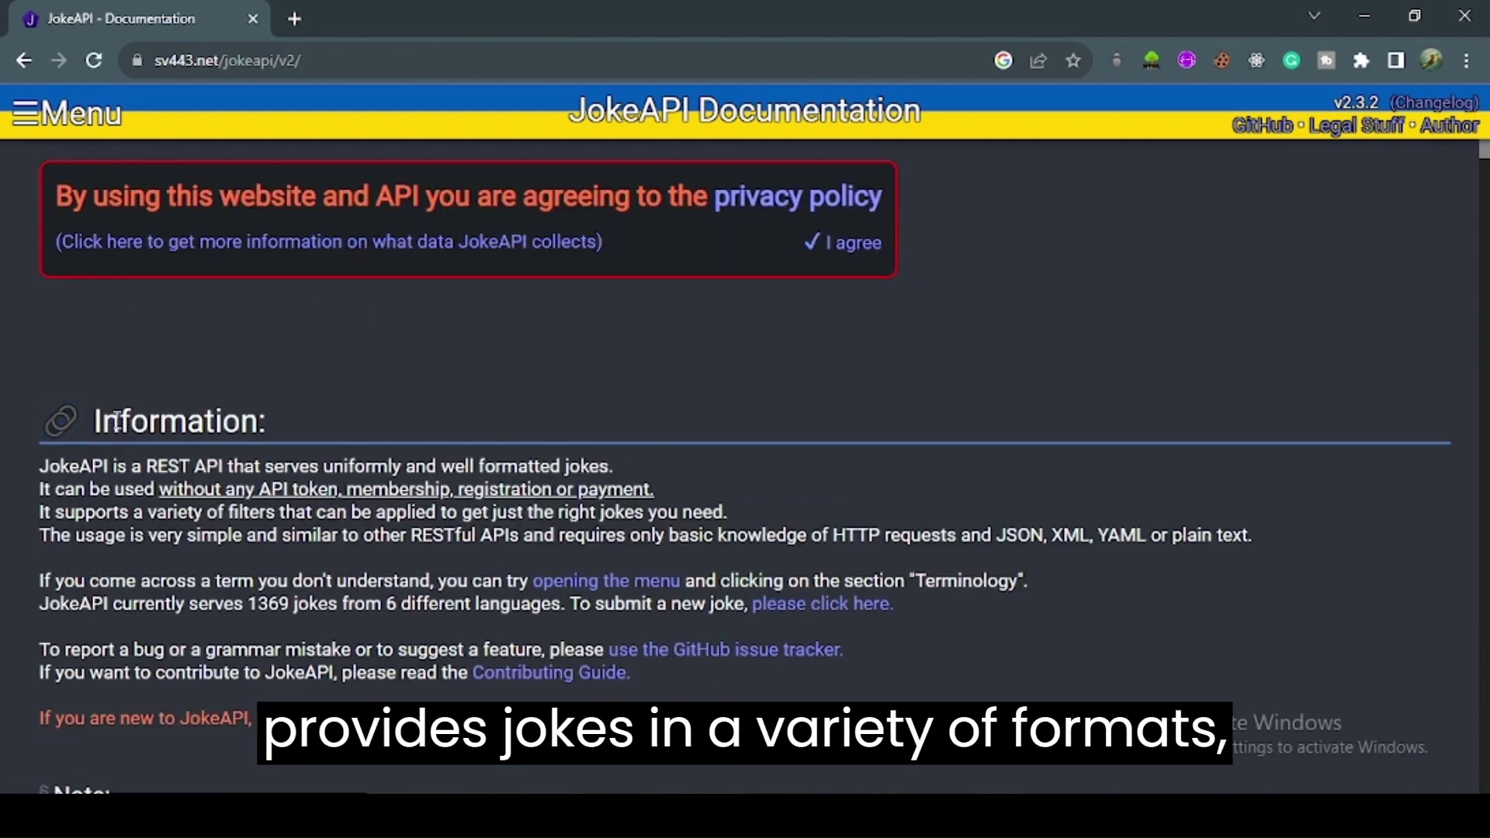
pyautogui.doubleClick(126, 420)
pyautogui.scroll(-2, 127, 419)
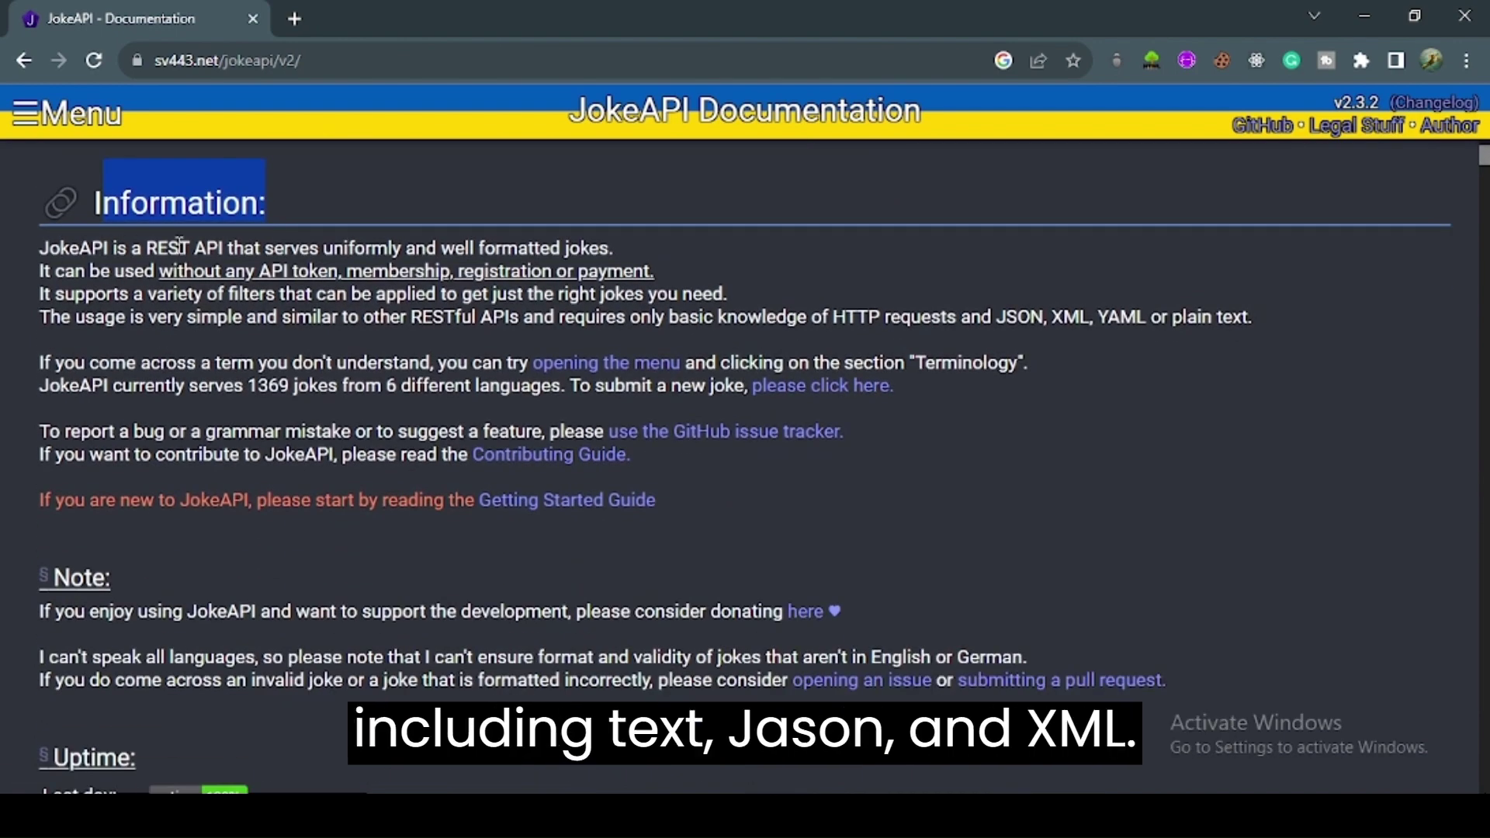
pyautogui.scroll(-4, 509, 247)
pyautogui.scroll(-4, 467, 269)
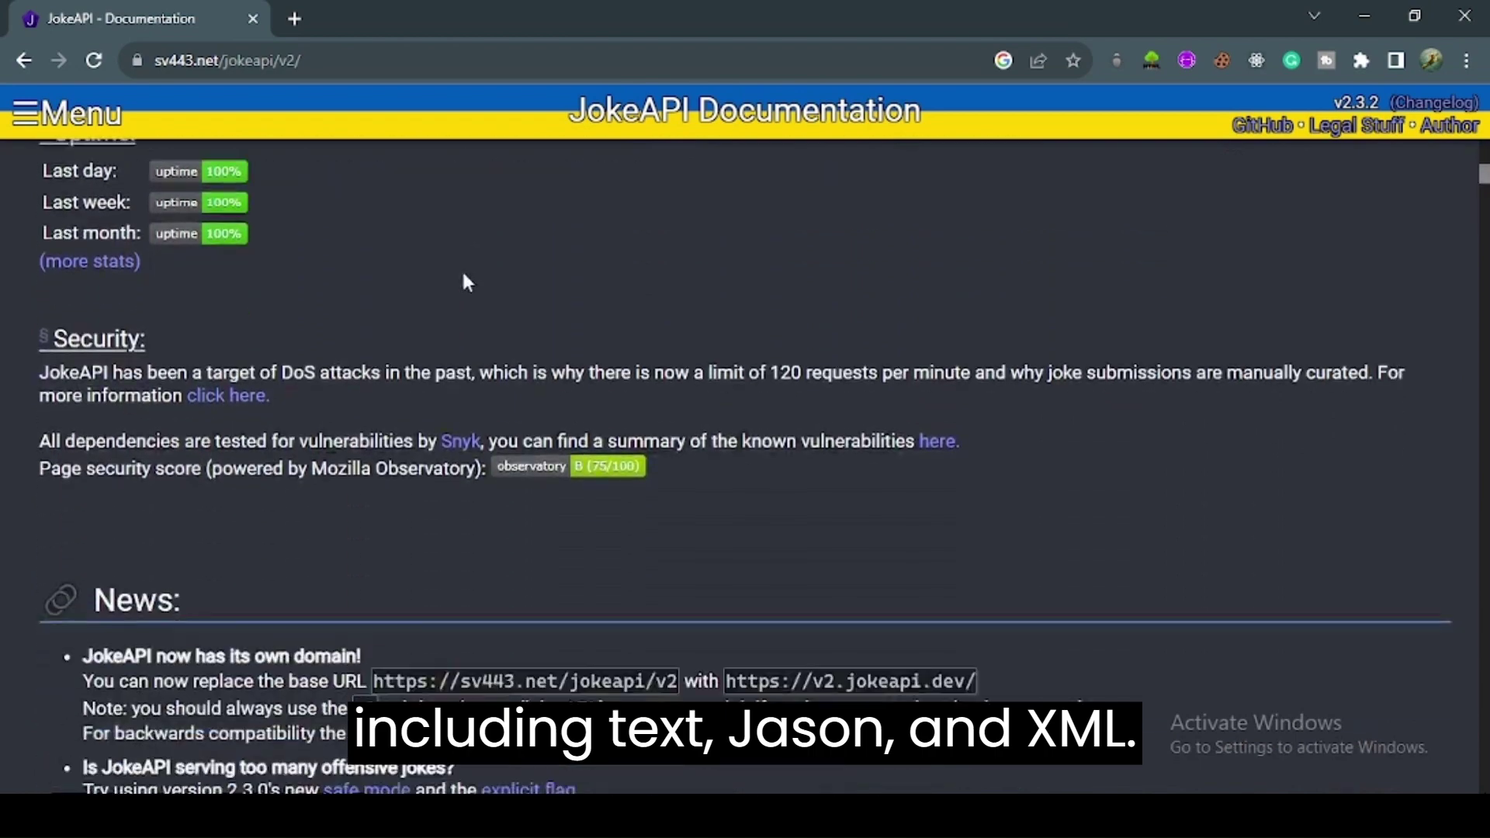
pyautogui.scroll(-2, 200, 410)
pyautogui.scroll(-4, 258, 439)
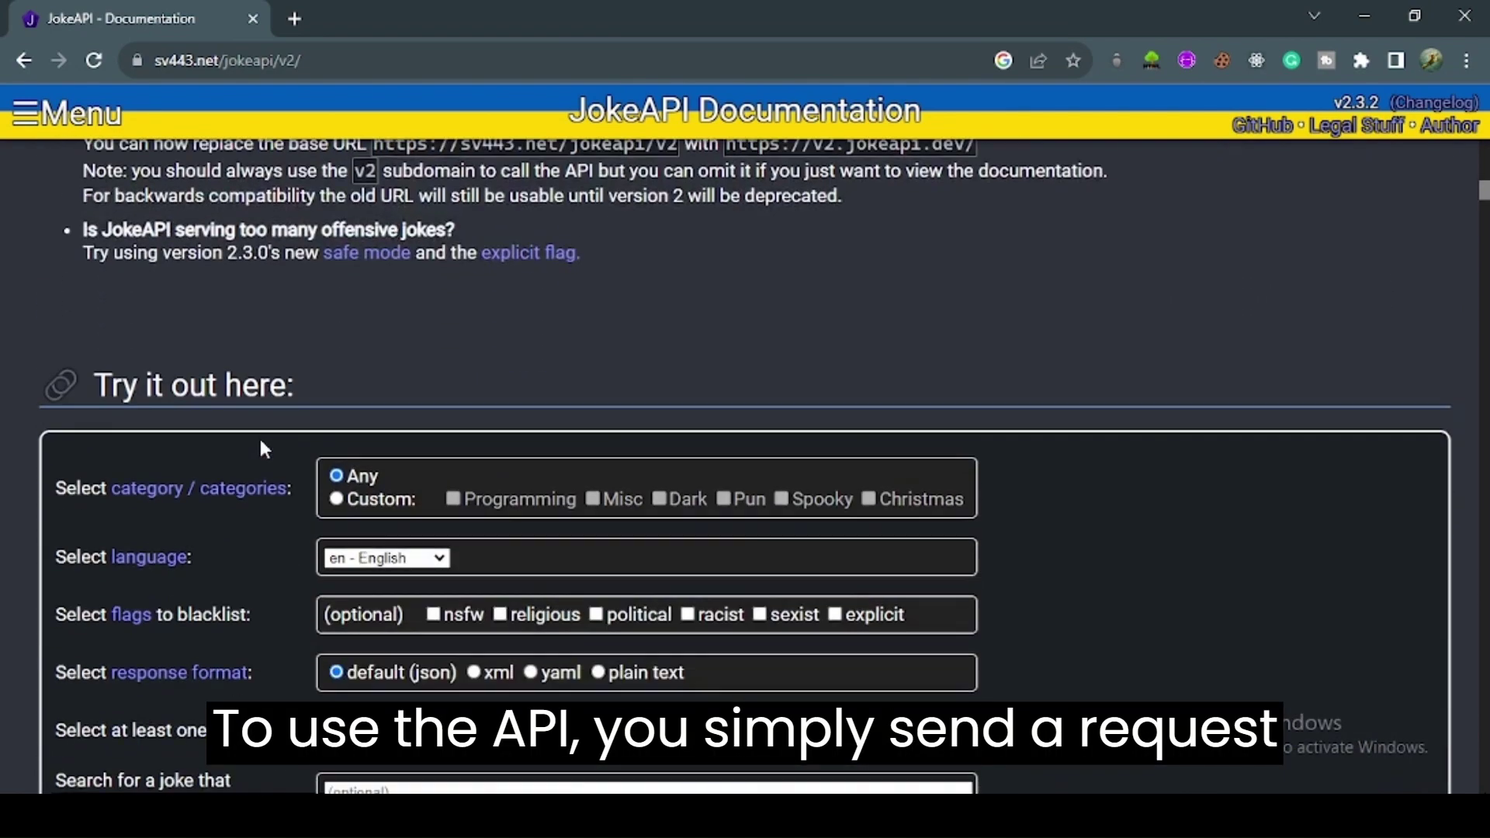
pyautogui.scroll(-1, 259, 435)
pyautogui.scroll(-3, 294, 349)
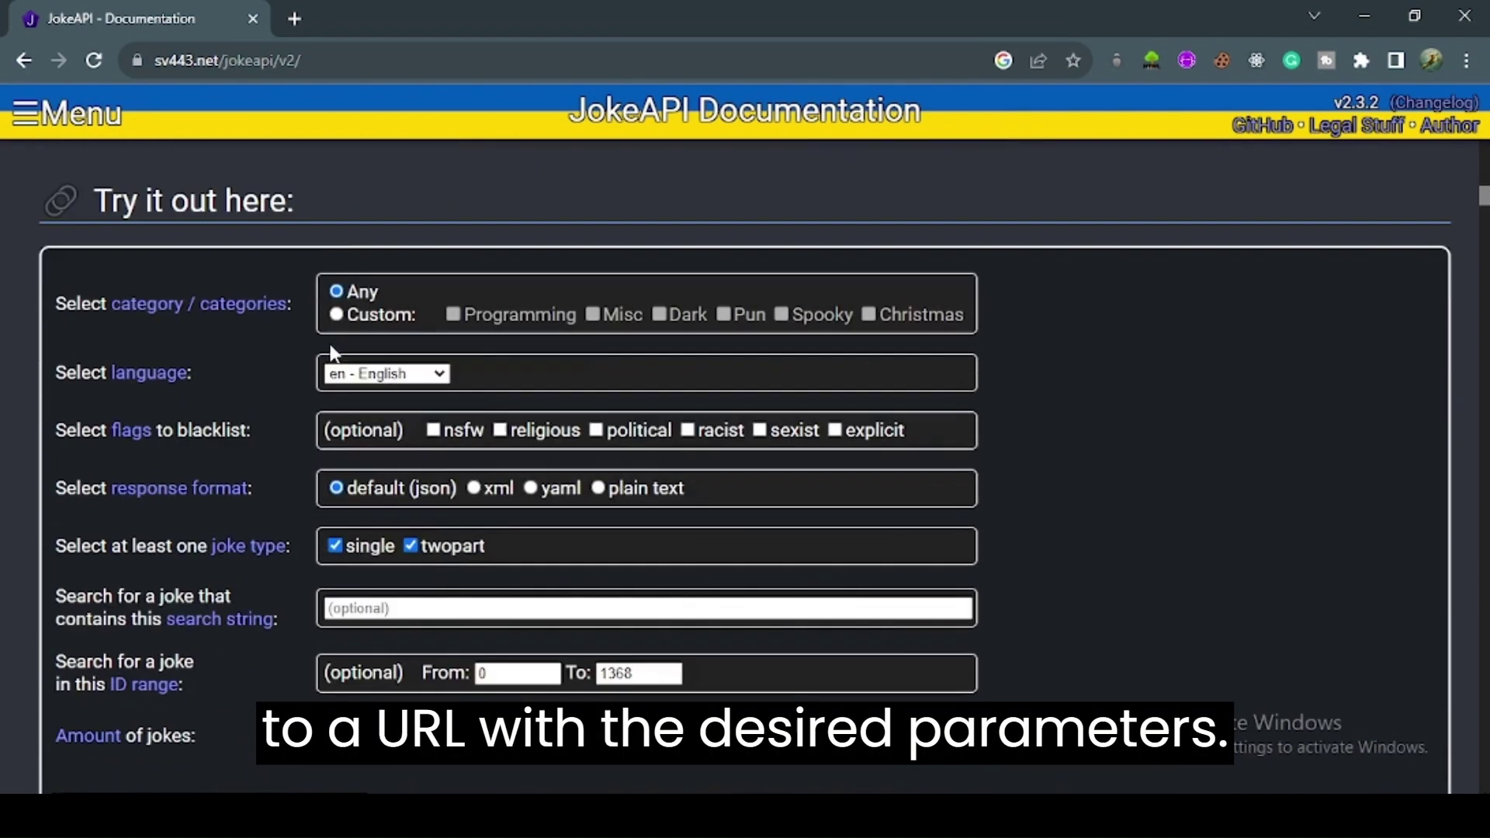
pyautogui.scroll(-5, 330, 341)
pyautogui.scroll(-2, 309, 395)
pyautogui.scroll(-2, 309, 395)
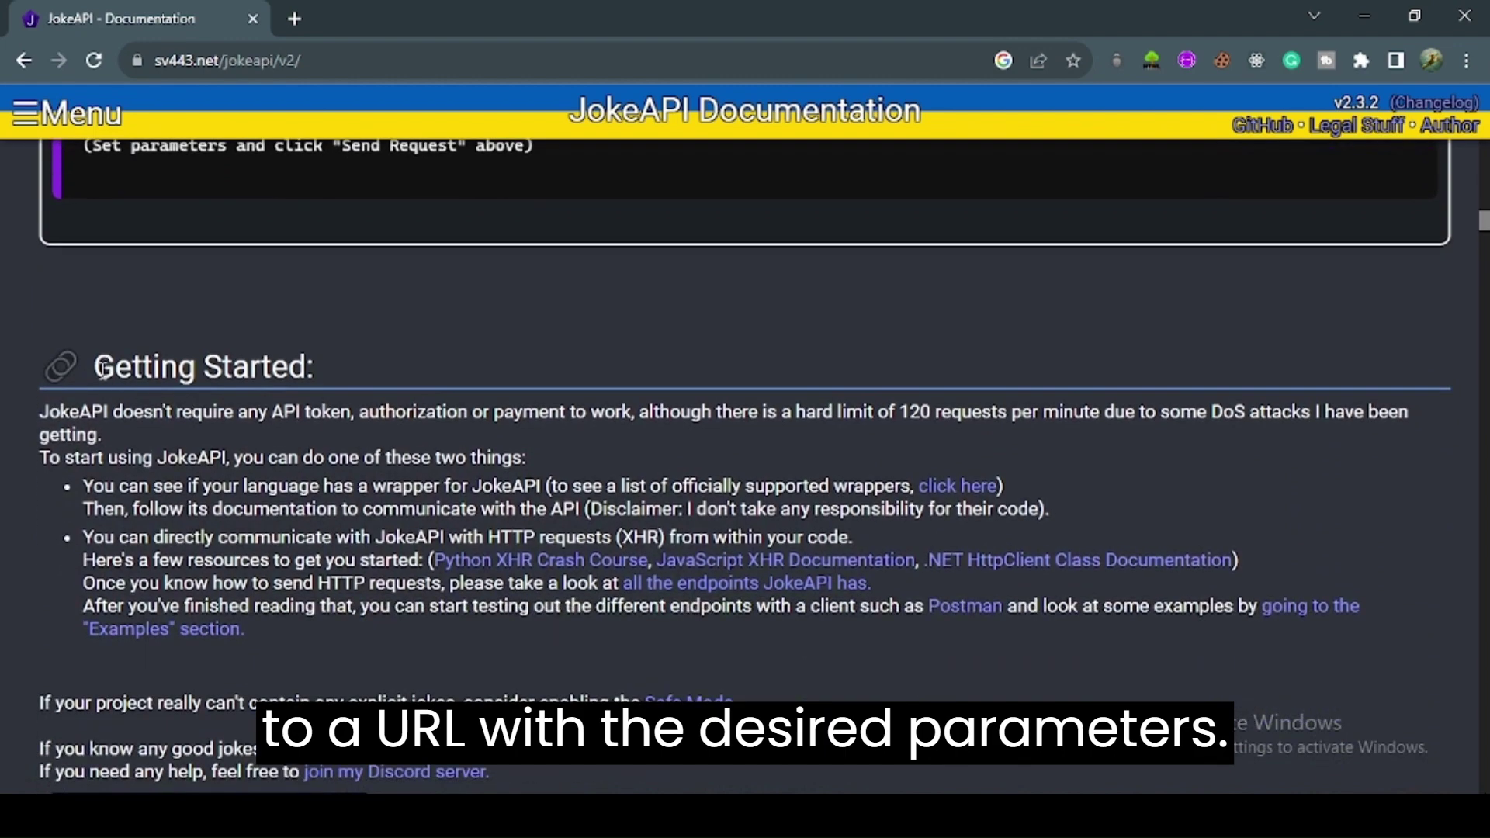
pyautogui.doubleClick(258, 367)
pyautogui.scroll(-2, 401, 317)
pyautogui.scroll(-4, 282, 464)
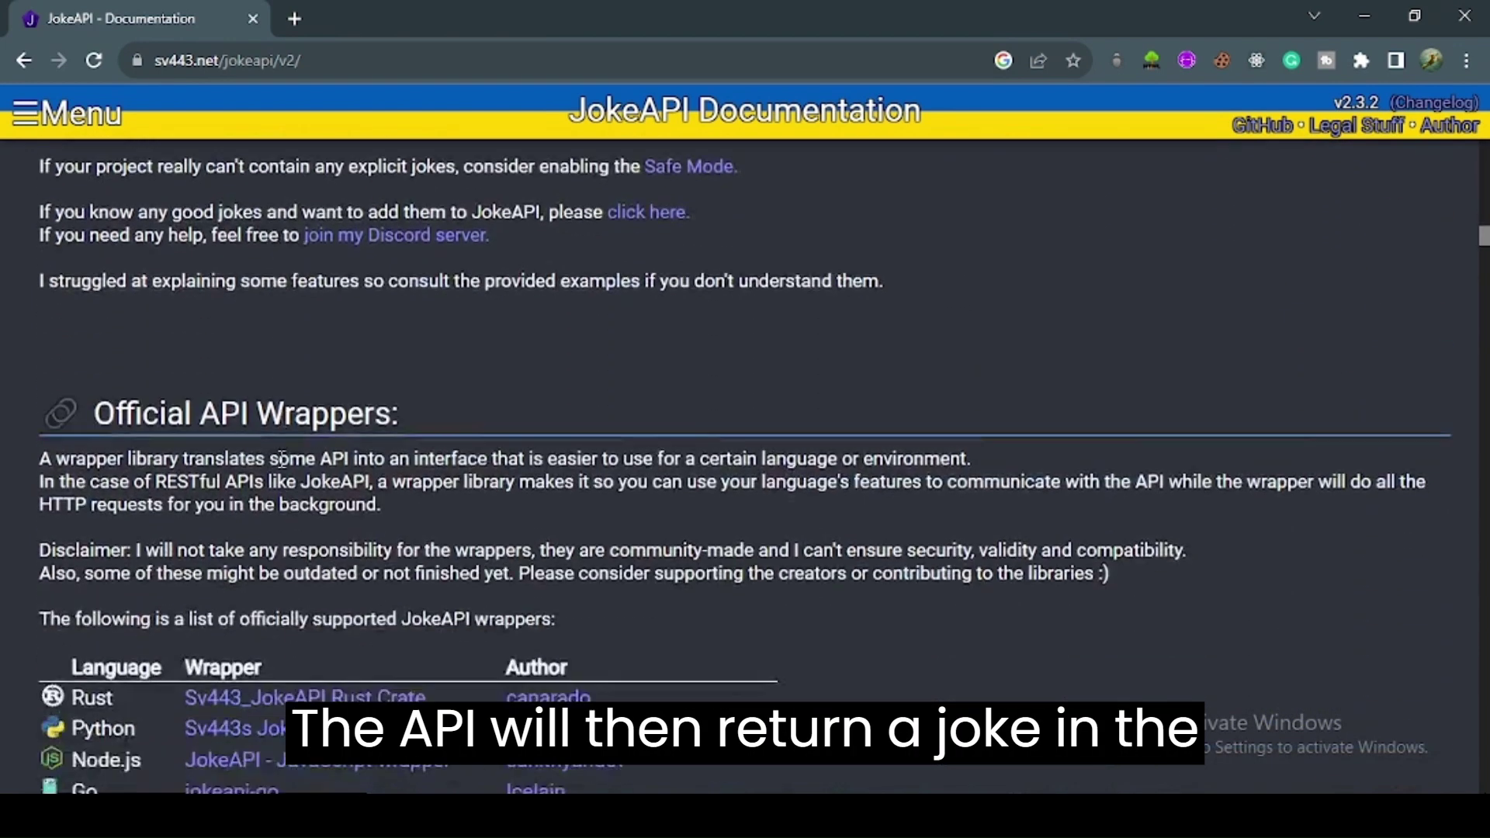
pyautogui.scroll(-1, 234, 408)
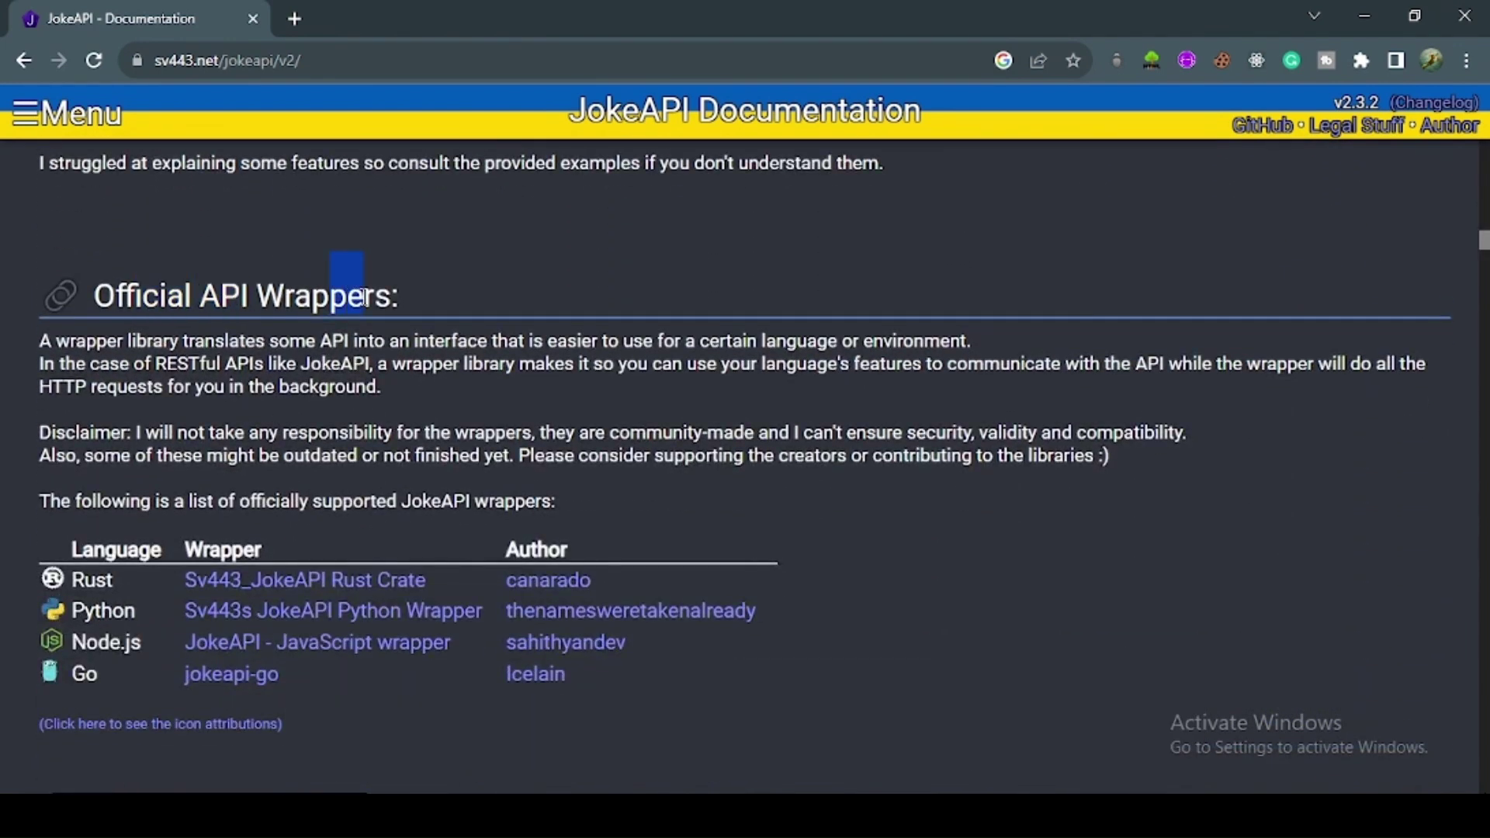
pyautogui.scroll(-1, 362, 295)
pyautogui.scroll(-8, 361, 296)
pyautogui.scroll(-4, 361, 296)
pyautogui.scroll(3, 362, 298)
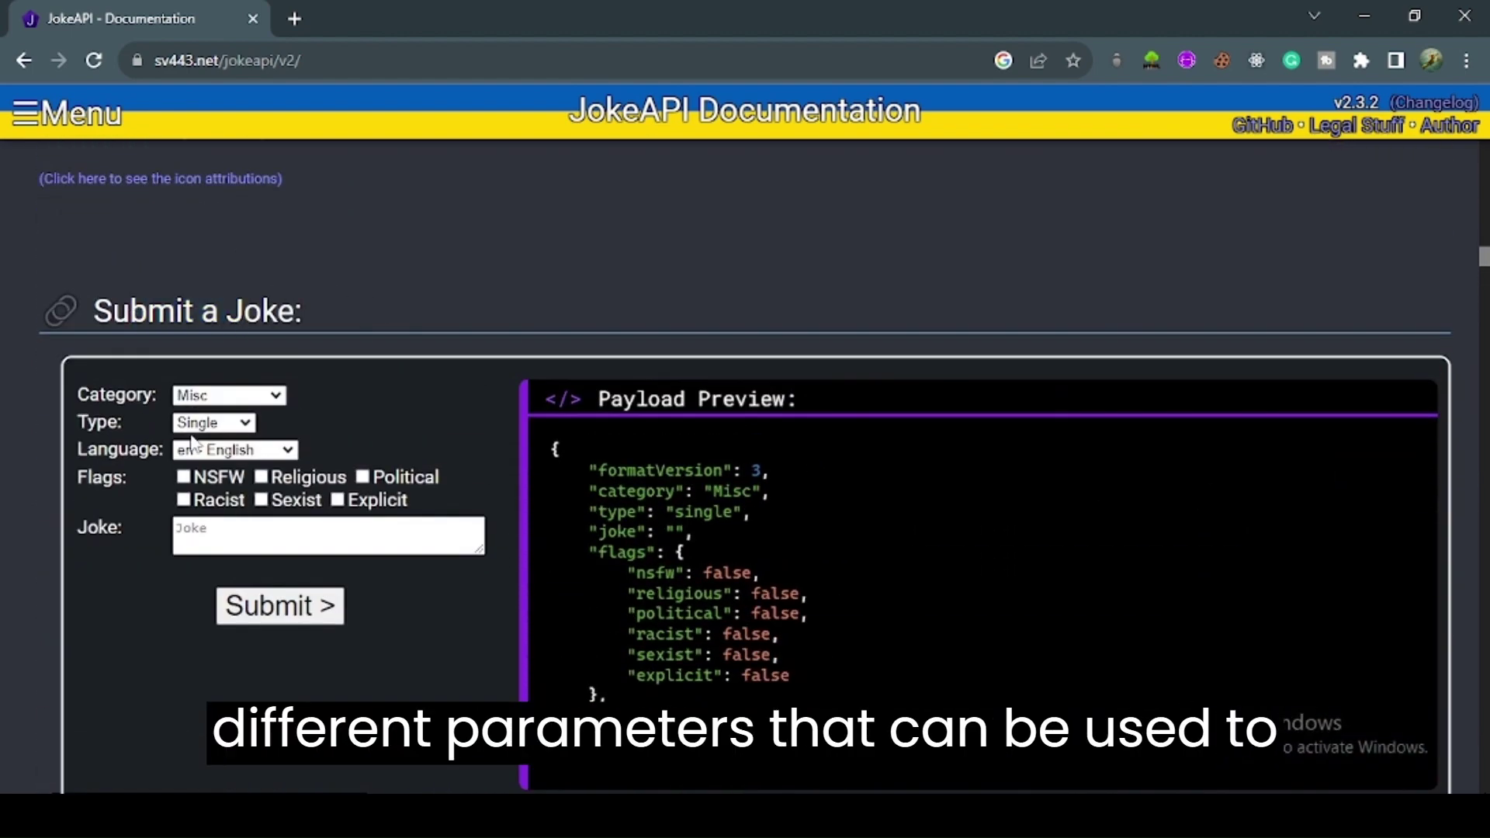
# Step: Check the Submit a Joke Type dropdown options, then scroll down to the Contains parameter
pyautogui.click(213, 421)
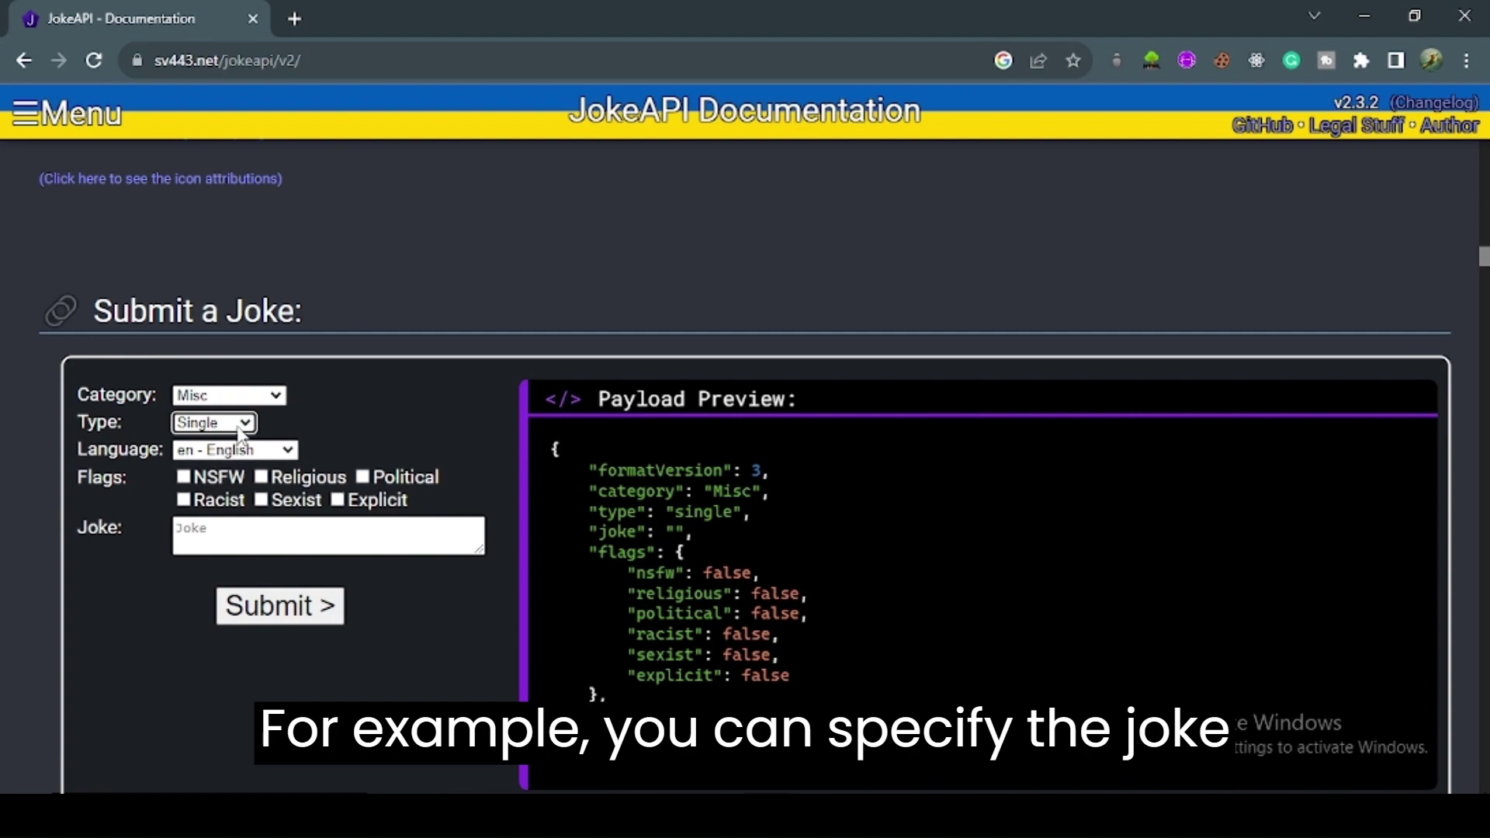
pyautogui.click(212, 422)
pyautogui.click(213, 432)
pyautogui.scroll(-2, 267, 433)
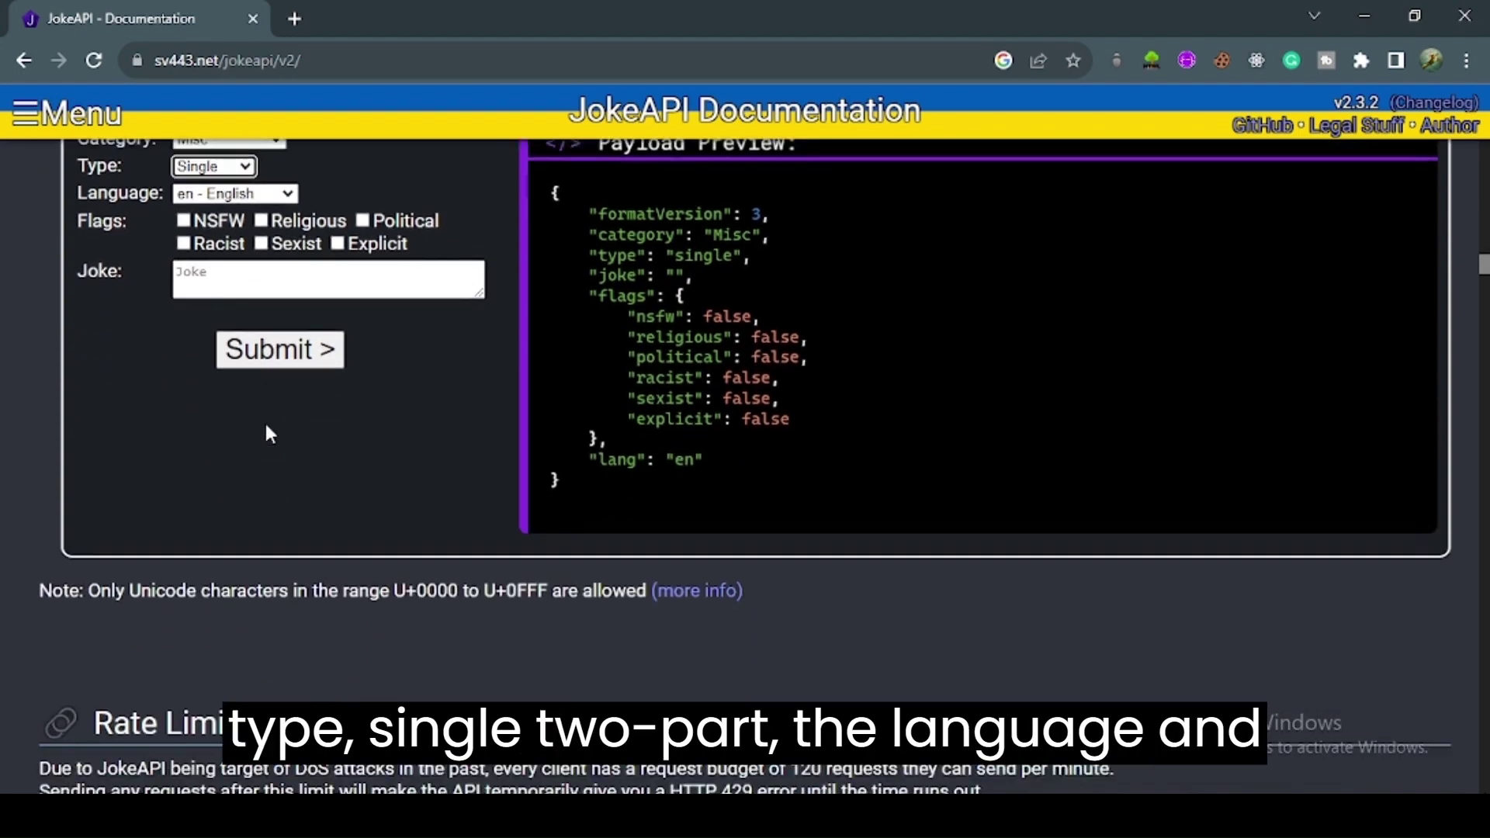
pyautogui.scroll(-3, 267, 433)
pyautogui.scroll(-1, 267, 434)
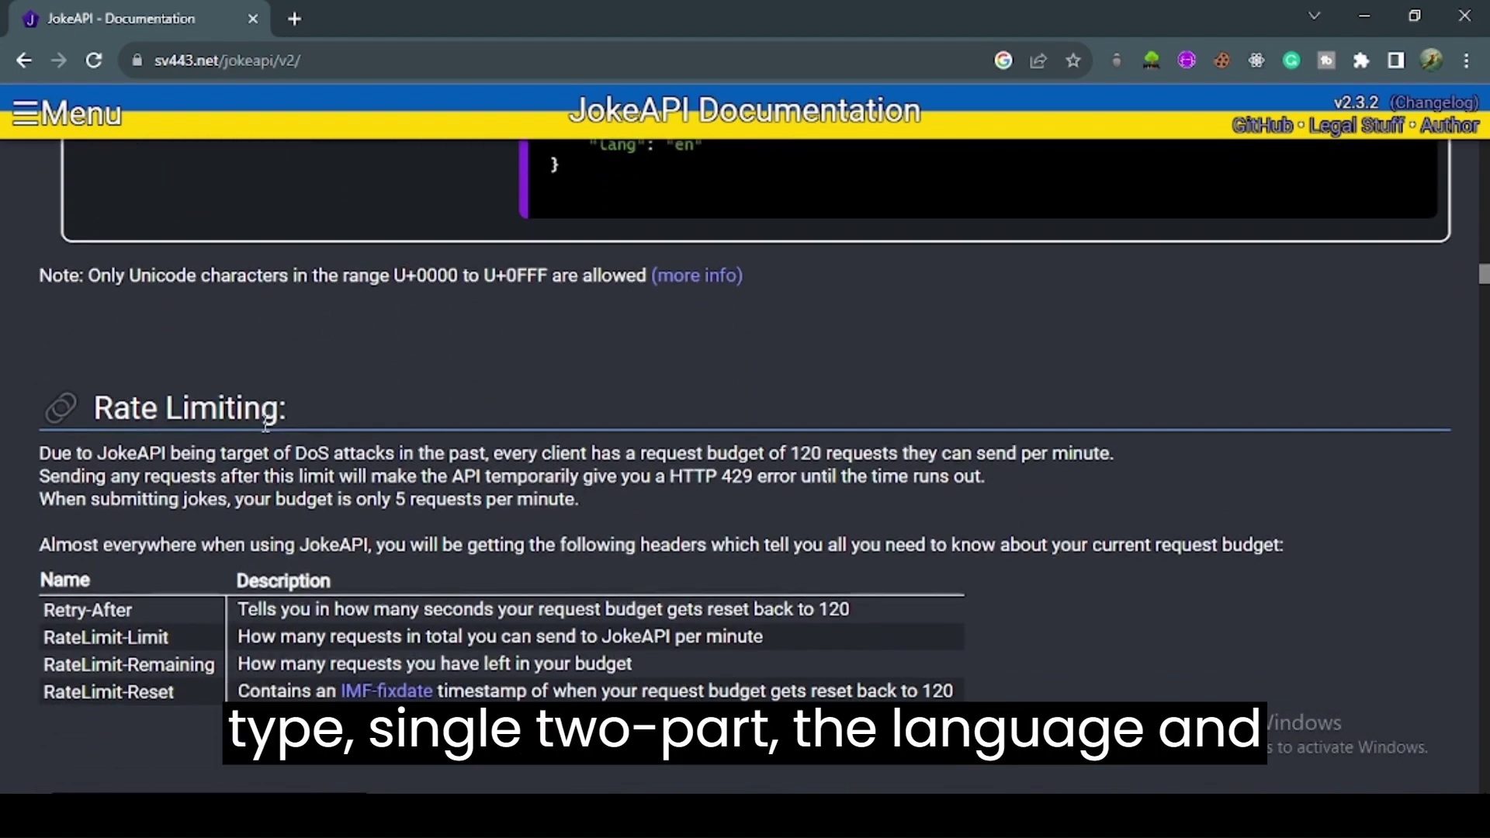
pyautogui.scroll(-8, 267, 433)
pyautogui.scroll(-4, 267, 433)
pyautogui.scroll(-1, 266, 433)
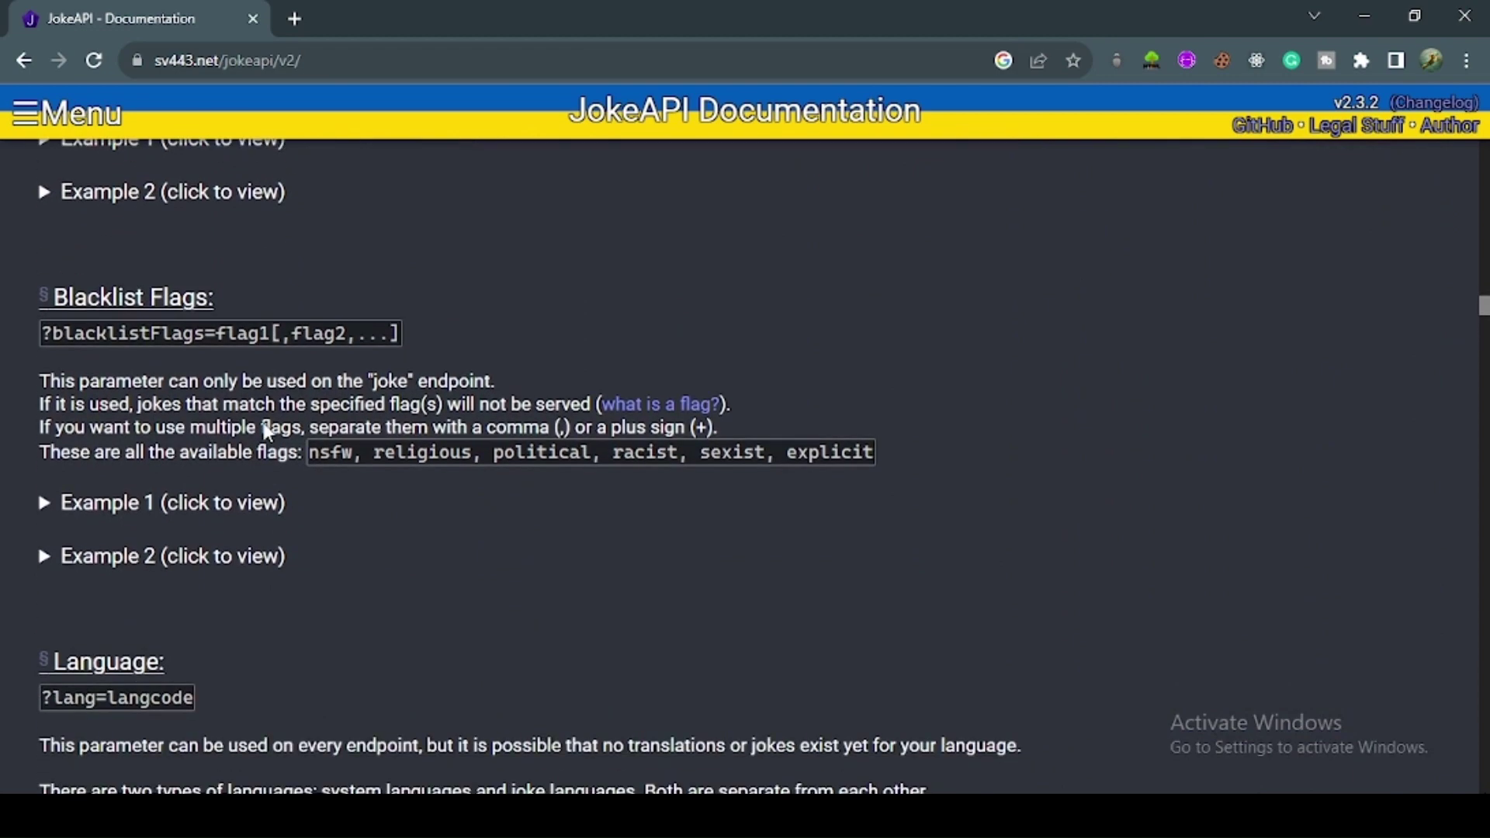
pyautogui.scroll(-1, 263, 423)
pyautogui.scroll(-1, 264, 422)
pyautogui.scroll(1, 264, 423)
pyautogui.scroll(1, 263, 423)
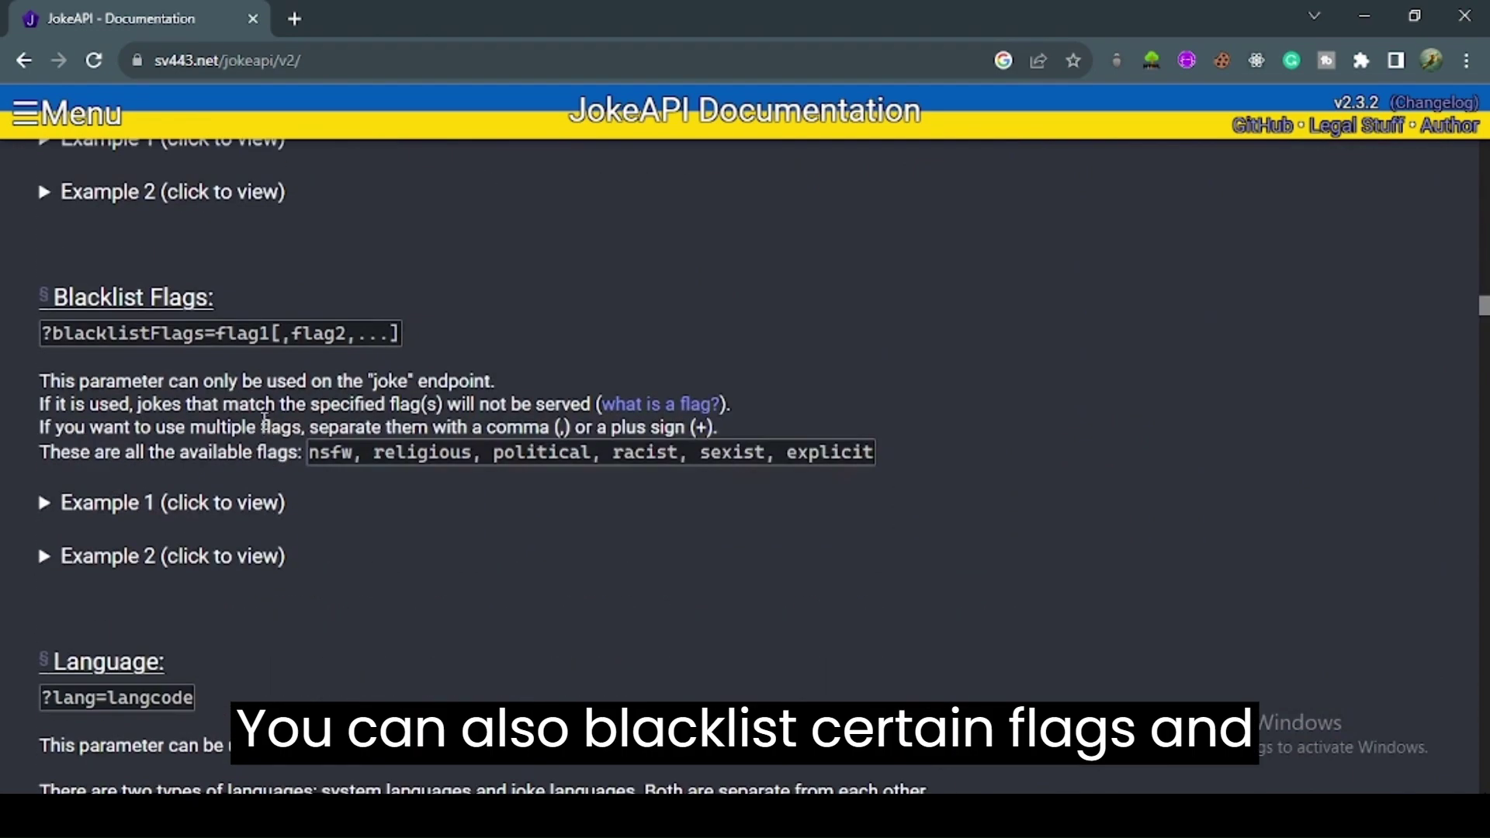
pyautogui.scroll(-5, 214, 287)
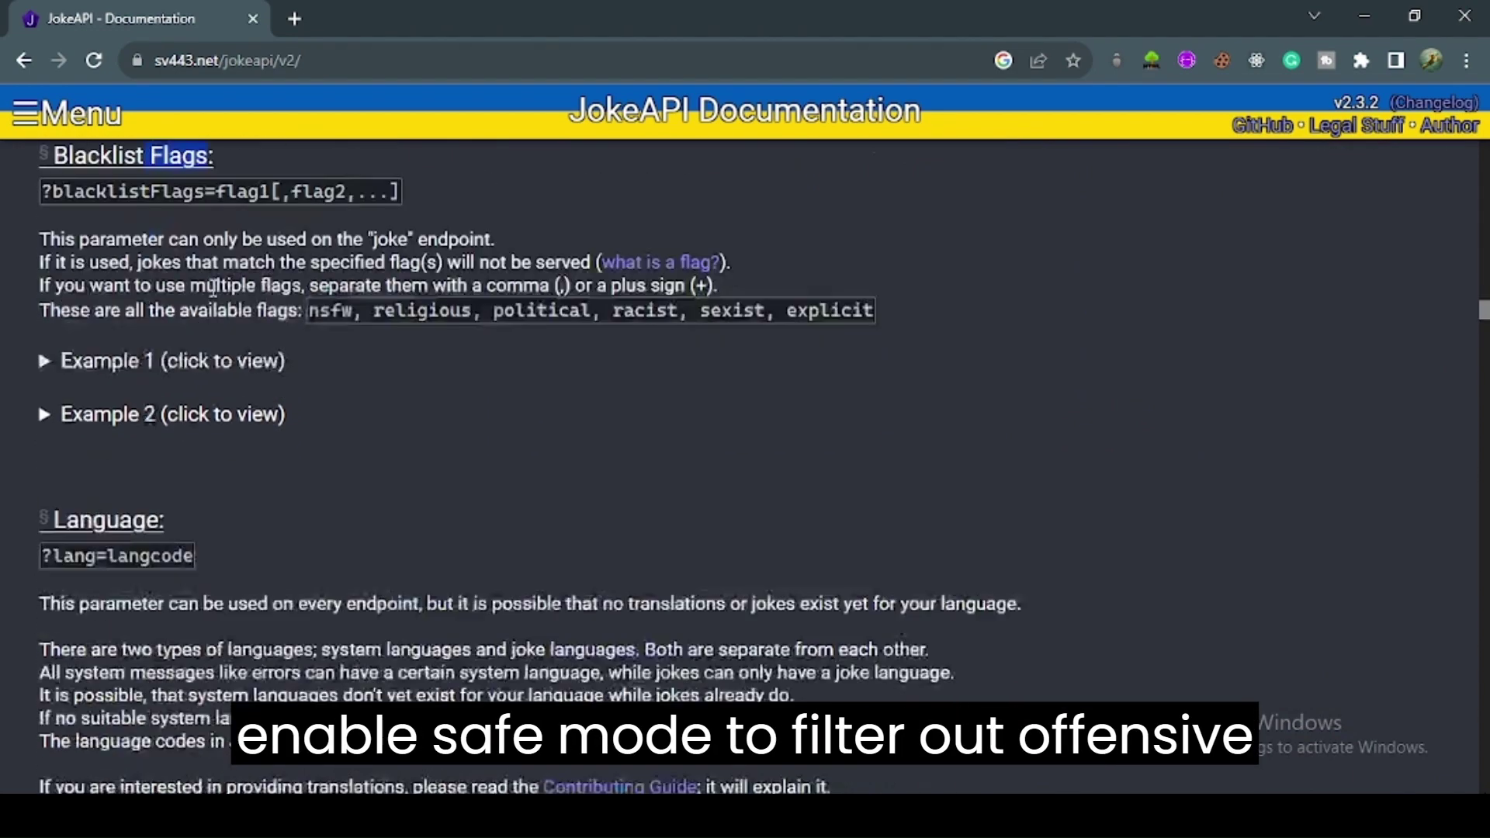
pyautogui.scroll(-4, 215, 288)
pyautogui.doubleClick(137, 333)
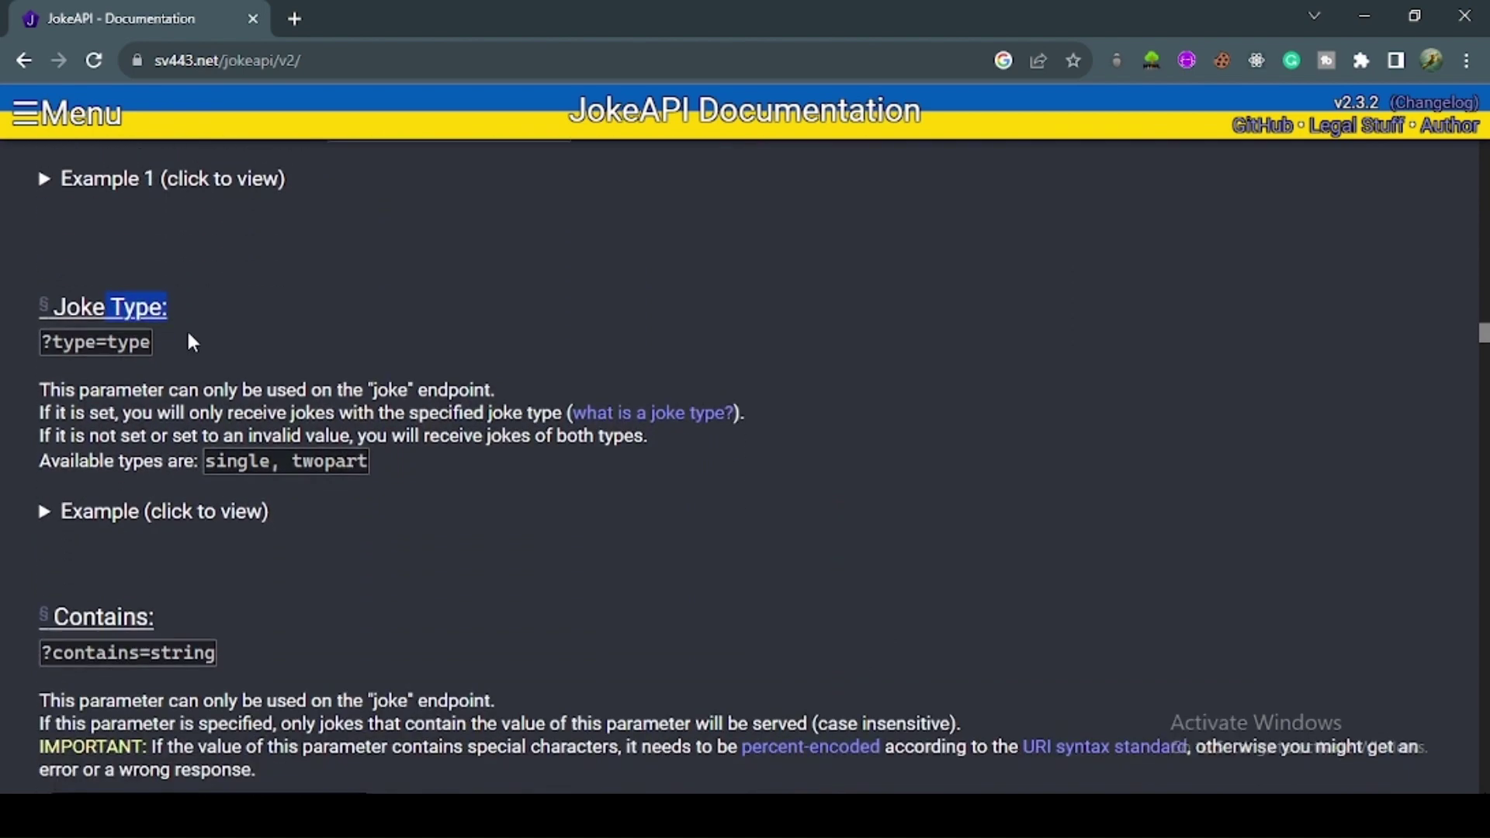
pyautogui.scroll(-3, 187, 329)
pyautogui.scroll(-2, 187, 328)
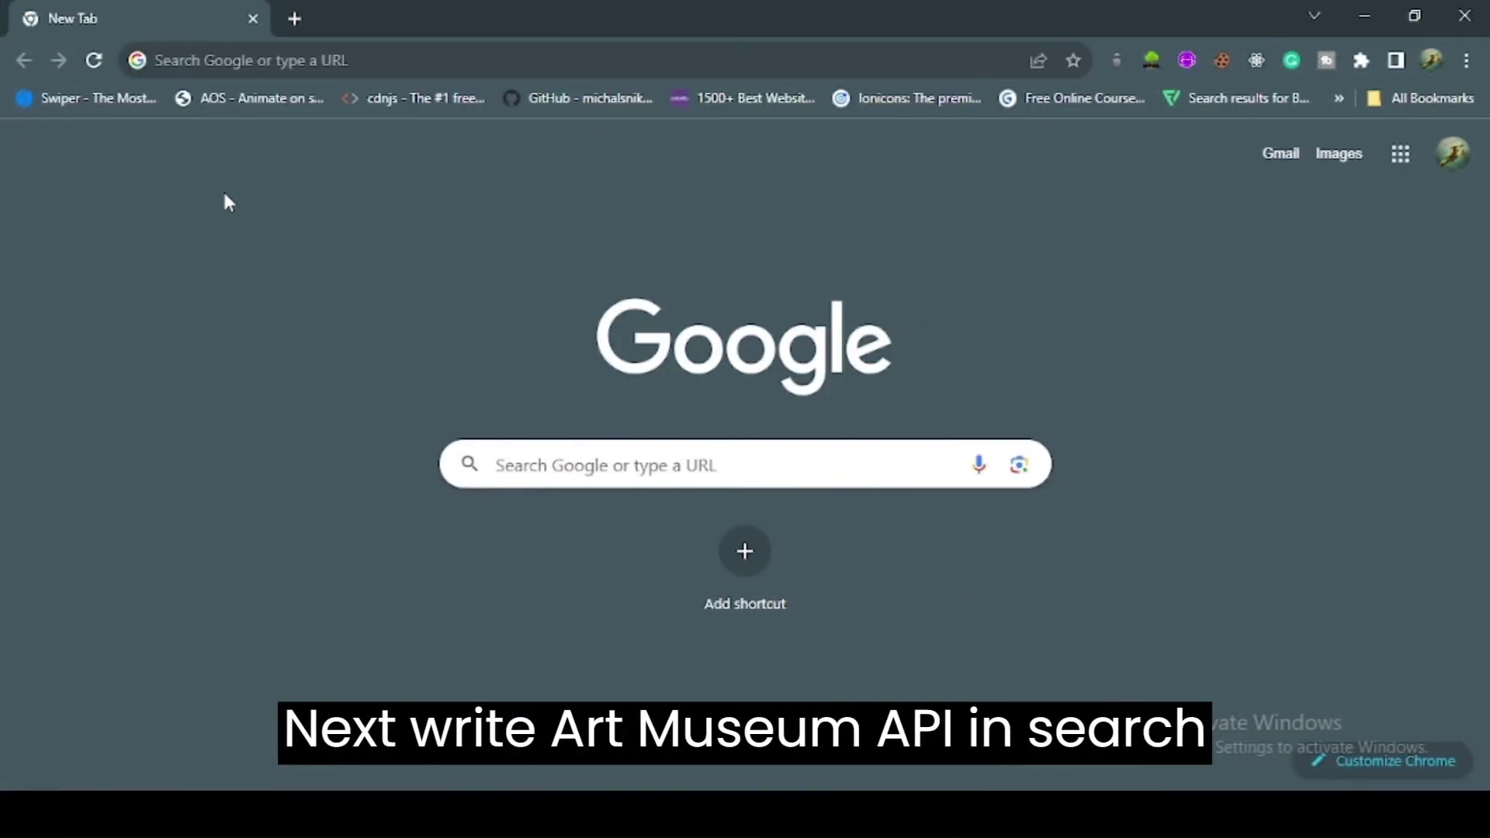
# Step: Search Google for 'art museum api' and open the Harvard Art Museums API result
pyautogui.click(242, 61)
pyautogui.write('art mus')
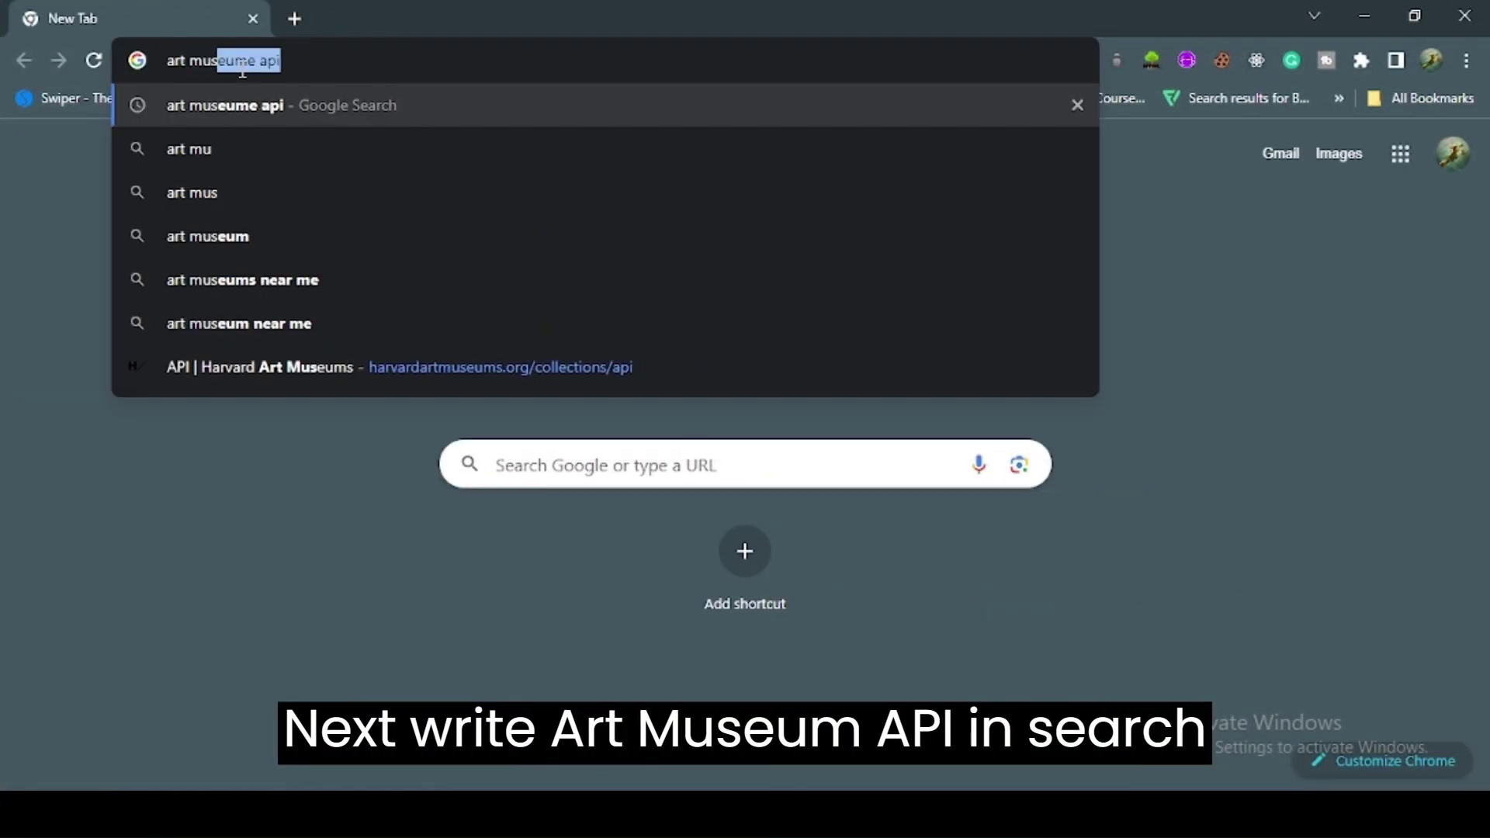
pyautogui.write('eume api')
pyautogui.press('Return')
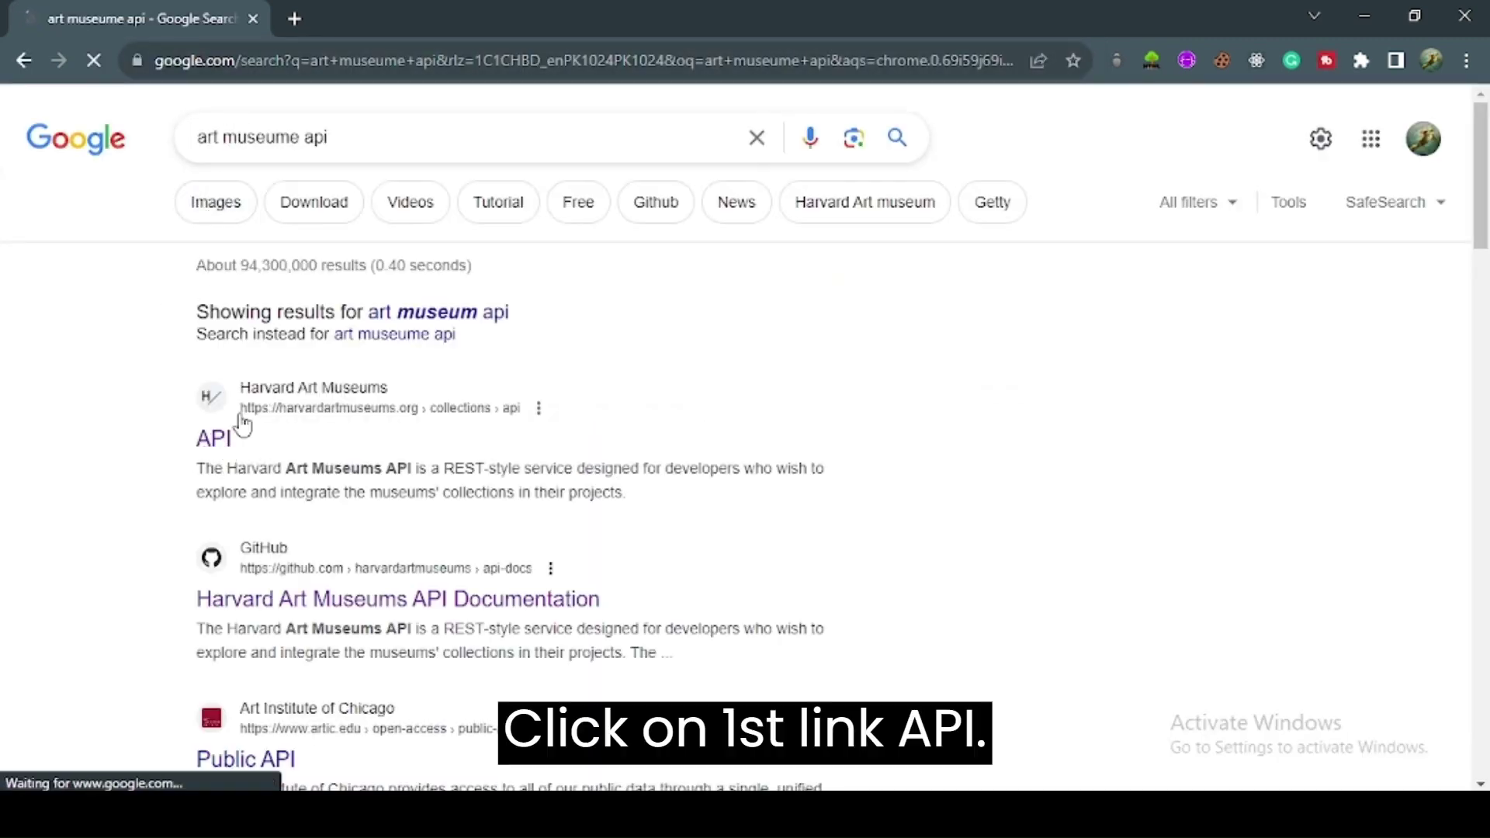
pyautogui.click(214, 440)
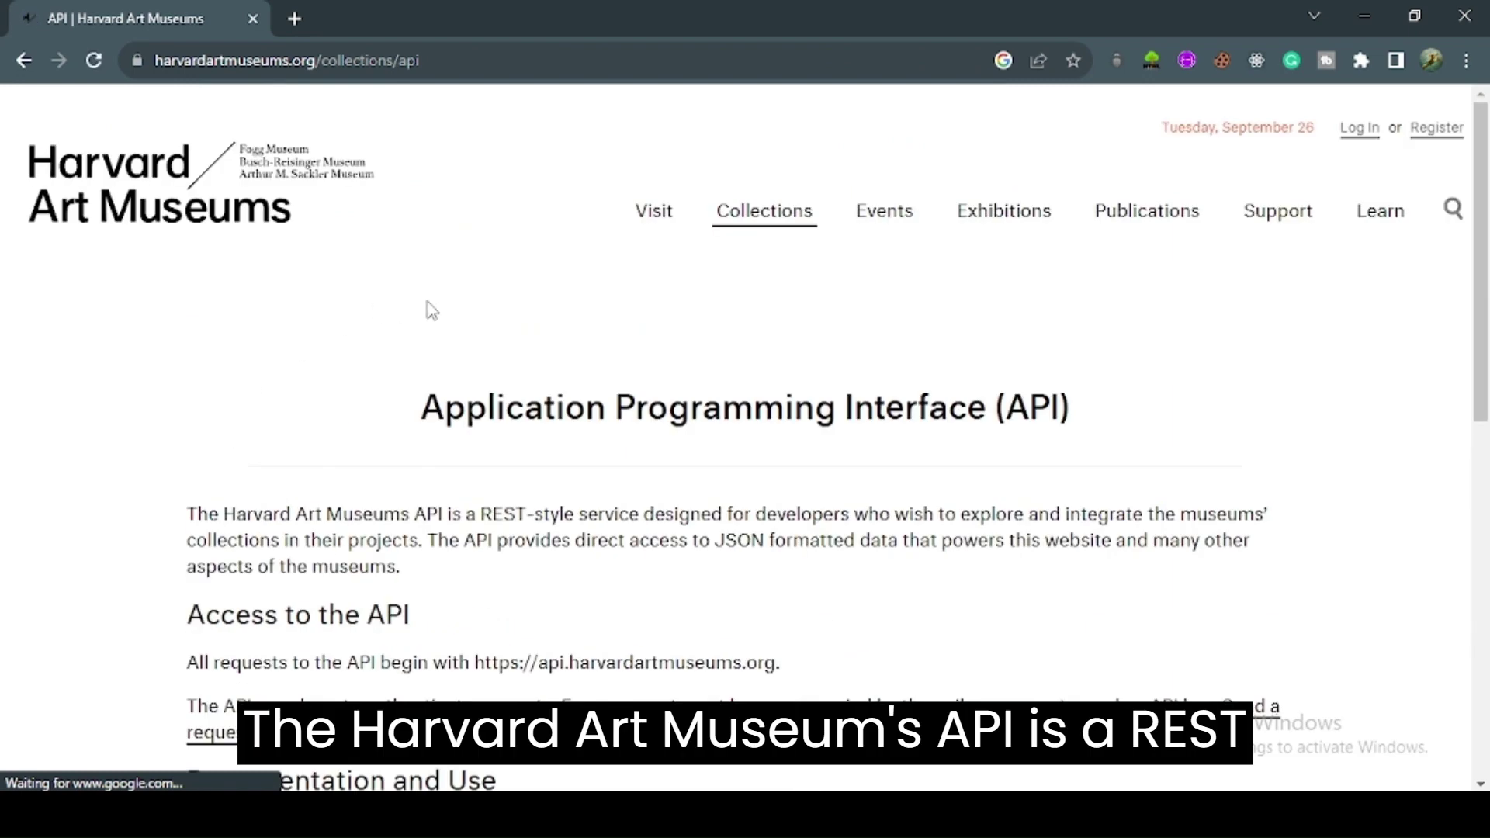
pyautogui.scroll(-1, 423, 301)
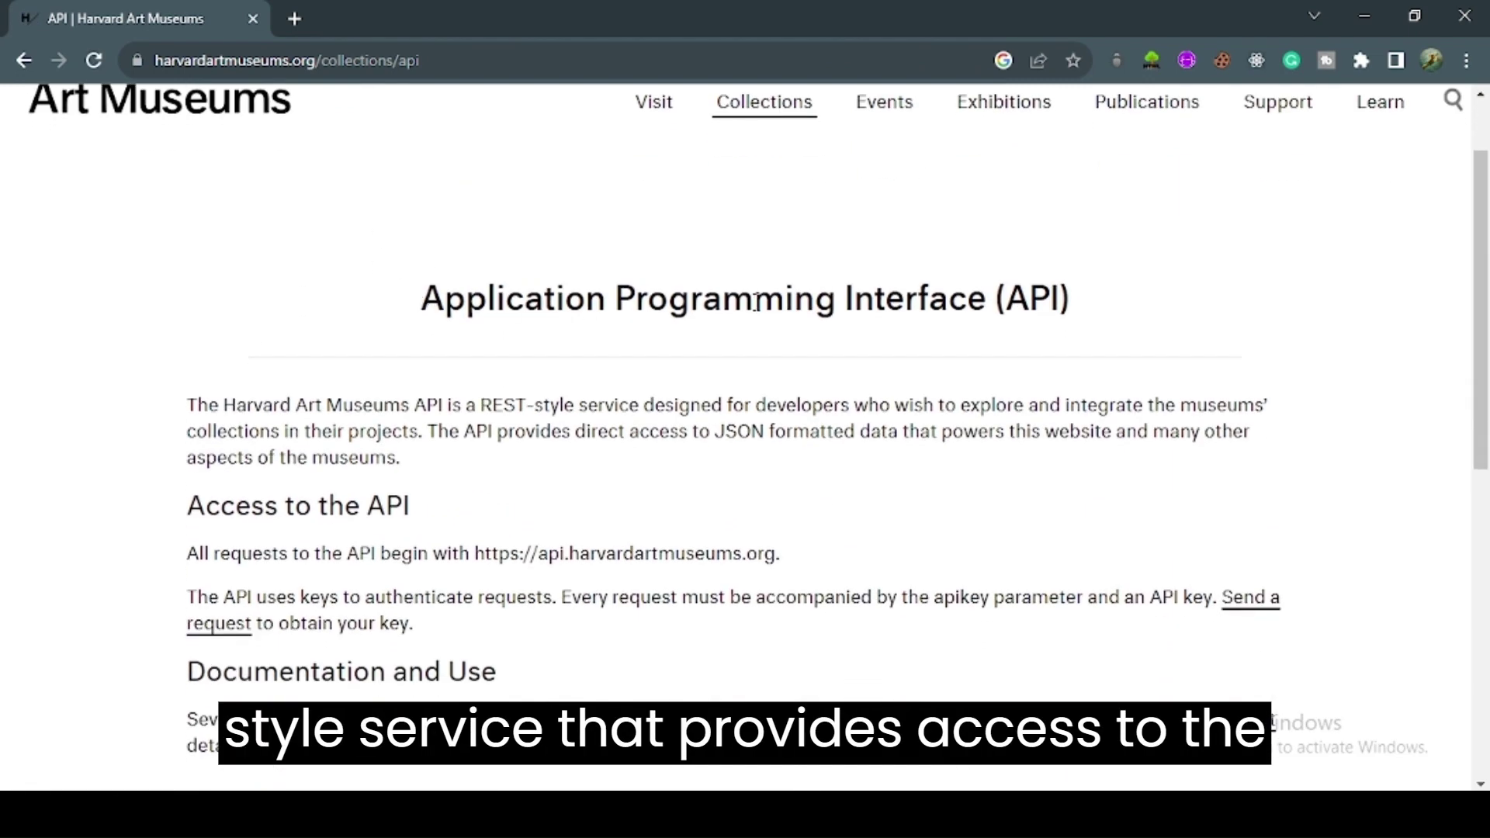
pyautogui.scroll(-2, 854, 298)
pyautogui.scroll(-1, 854, 339)
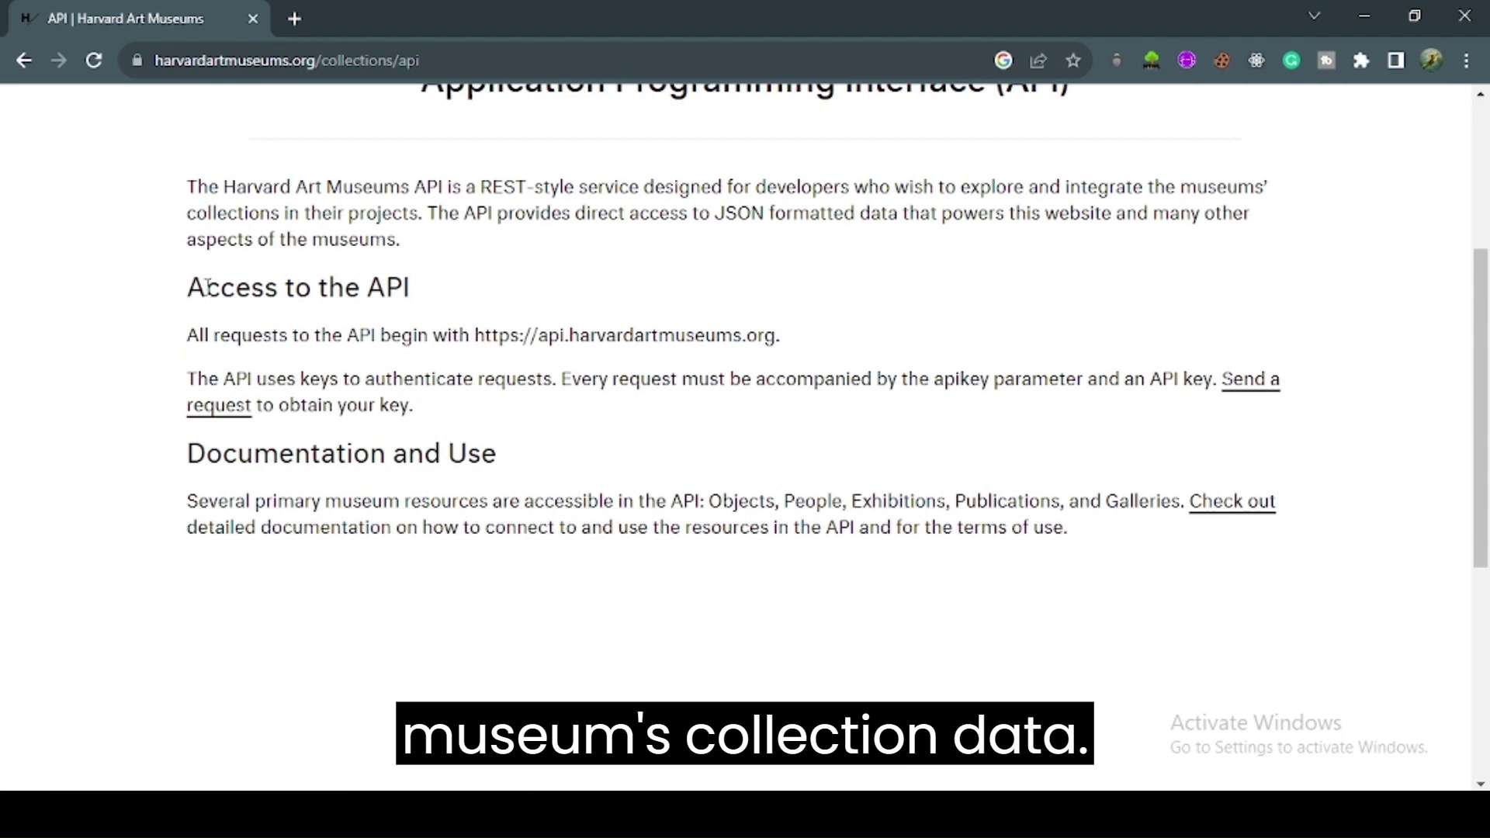
pyautogui.moveTo(181, 280); pyautogui.dragTo(428, 314)
# Step: Review the Documentation and Use section, then open the detailed API documentation in a new tab
pyautogui.click(103, 486)
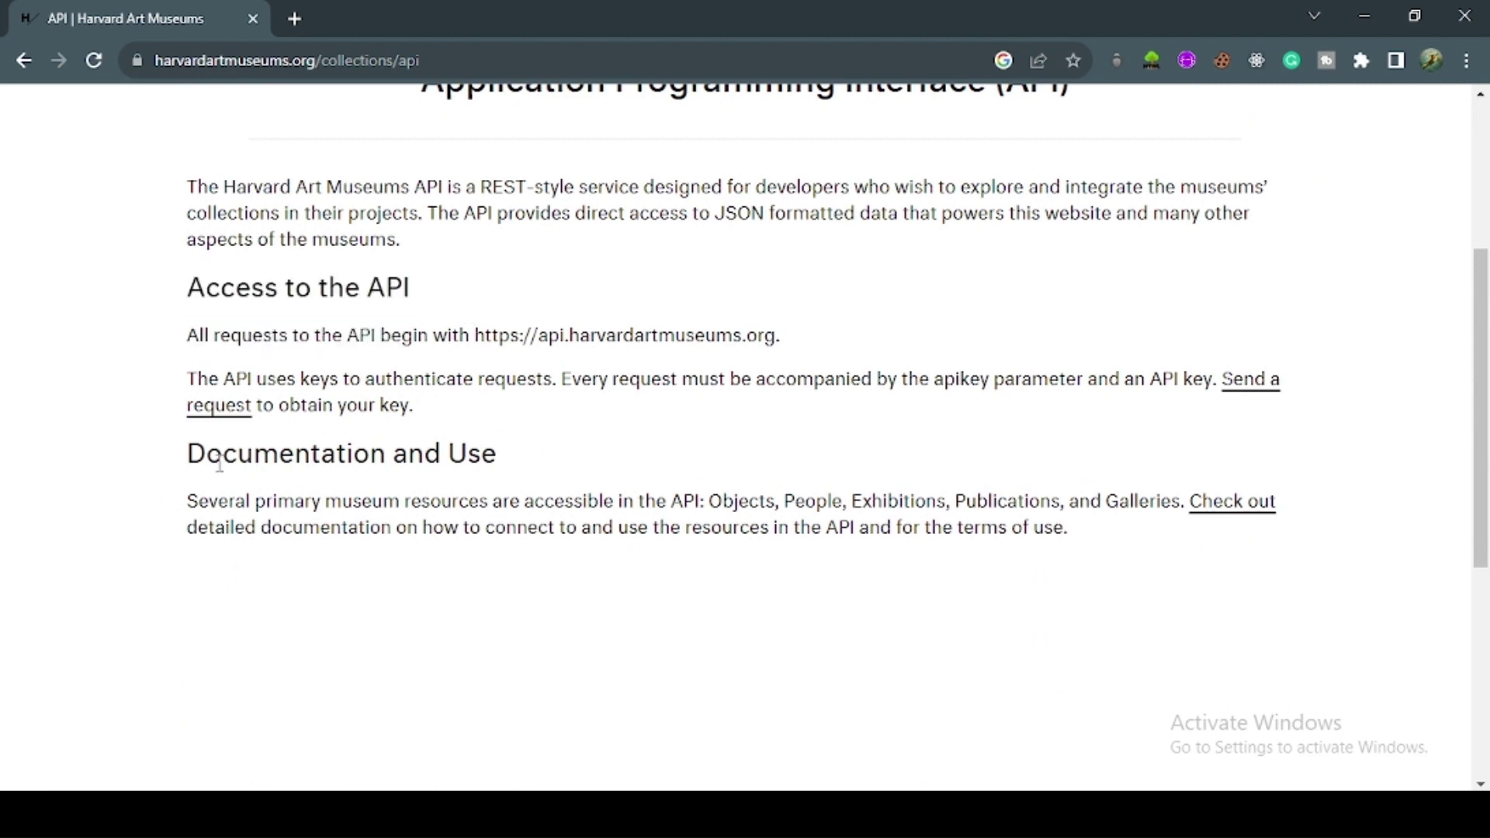
pyautogui.moveTo(211, 452); pyautogui.dragTo(504, 454)
pyautogui.click(486, 492)
pyautogui.click(1234, 503)
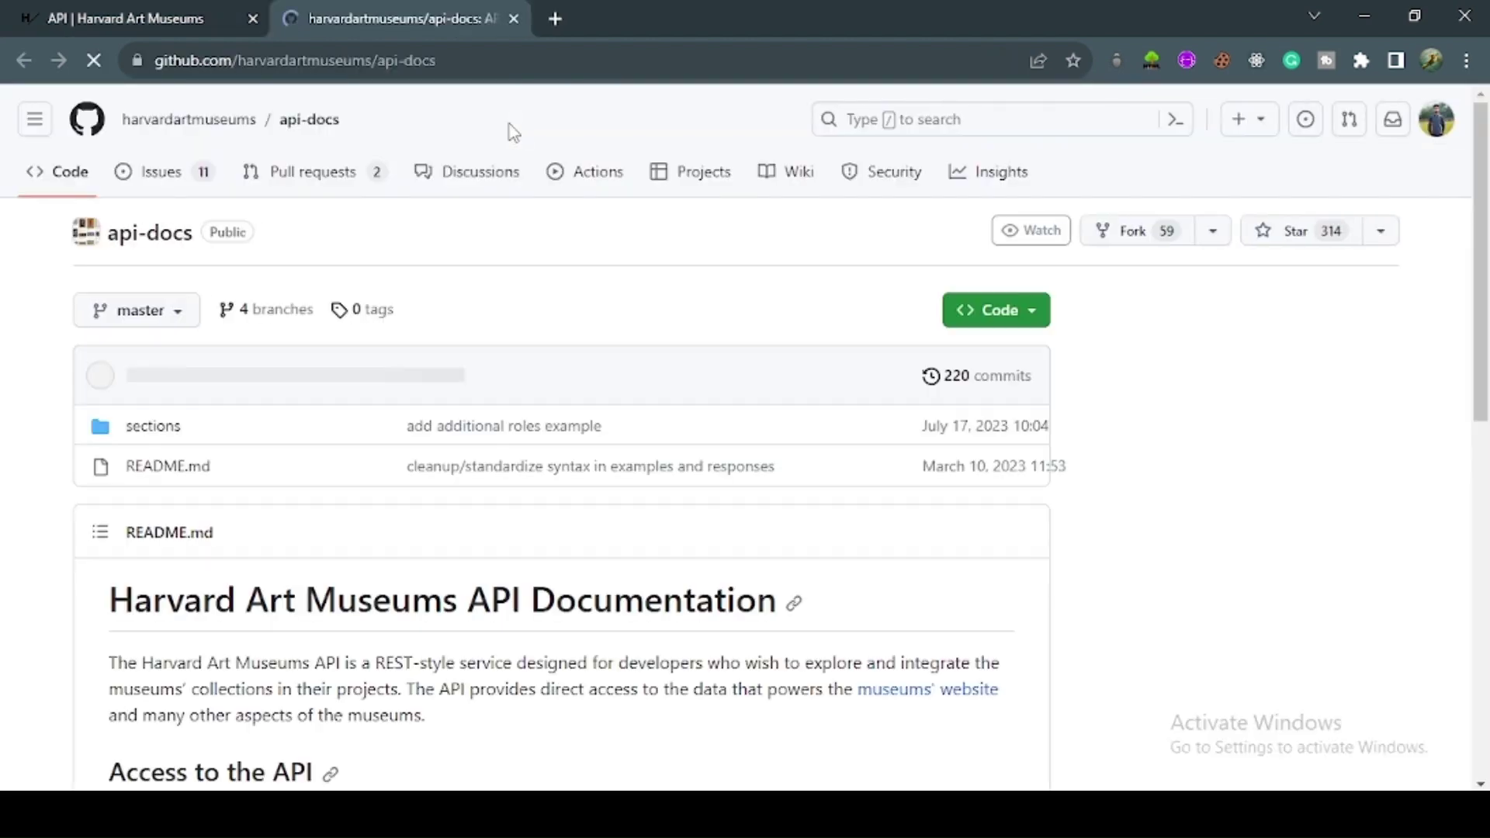
pyautogui.scroll(-2, 427, 311)
pyautogui.scroll(-2, 427, 311)
pyautogui.scroll(-2, 126, 347)
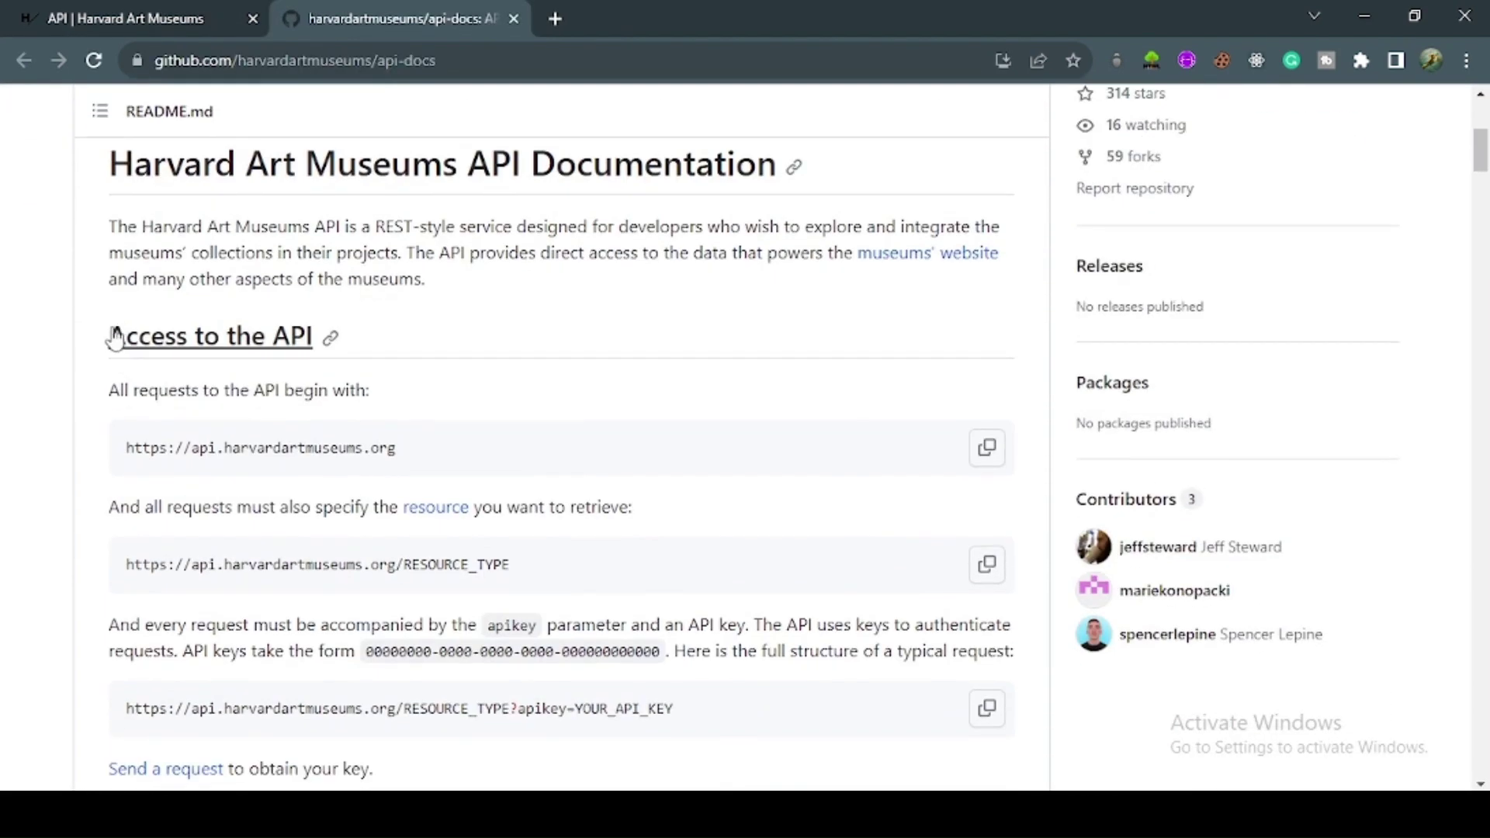
pyautogui.scroll(-1, 225, 355)
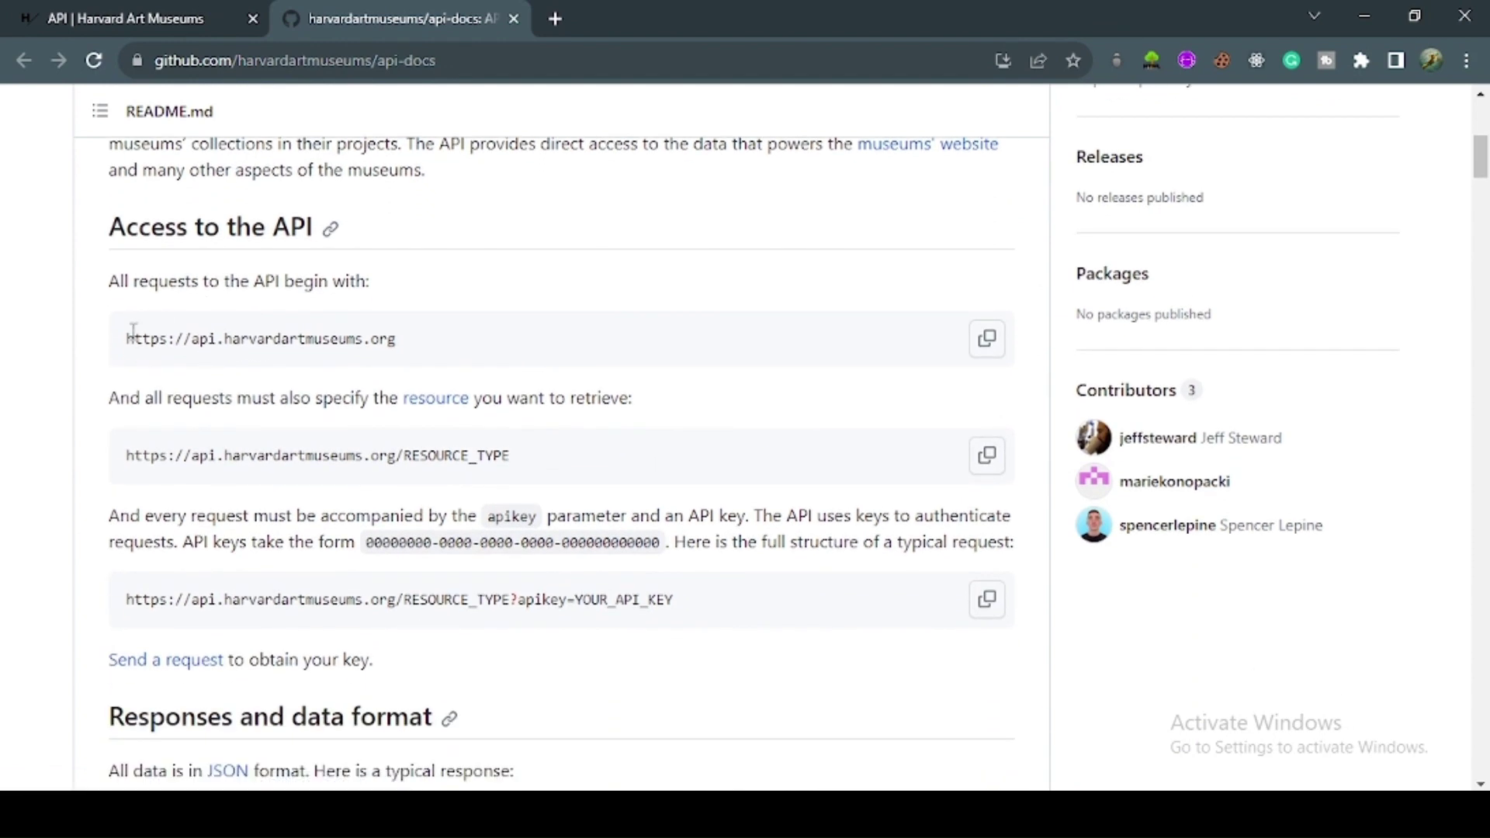
pyautogui.moveTo(126, 340); pyautogui.dragTo(402, 340)
pyautogui.scroll(-2, 425, 344)
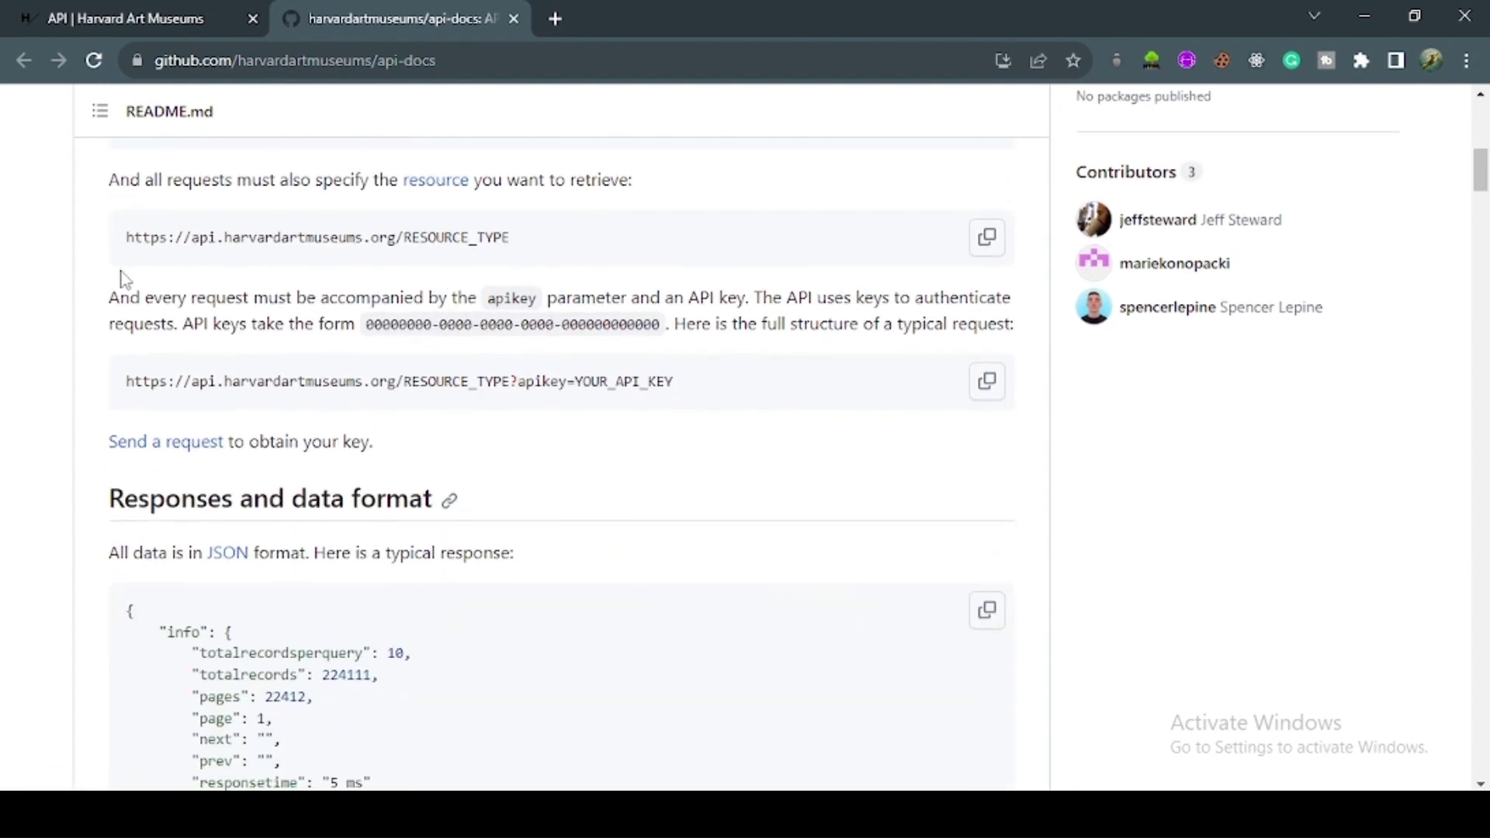
pyautogui.moveTo(126, 236); pyautogui.dragTo(477, 237)
# Step: Read the GitHub api-docs README from Access to the API through the JSON response format
pyautogui.click(526, 246)
pyautogui.scroll(-3, 524, 245)
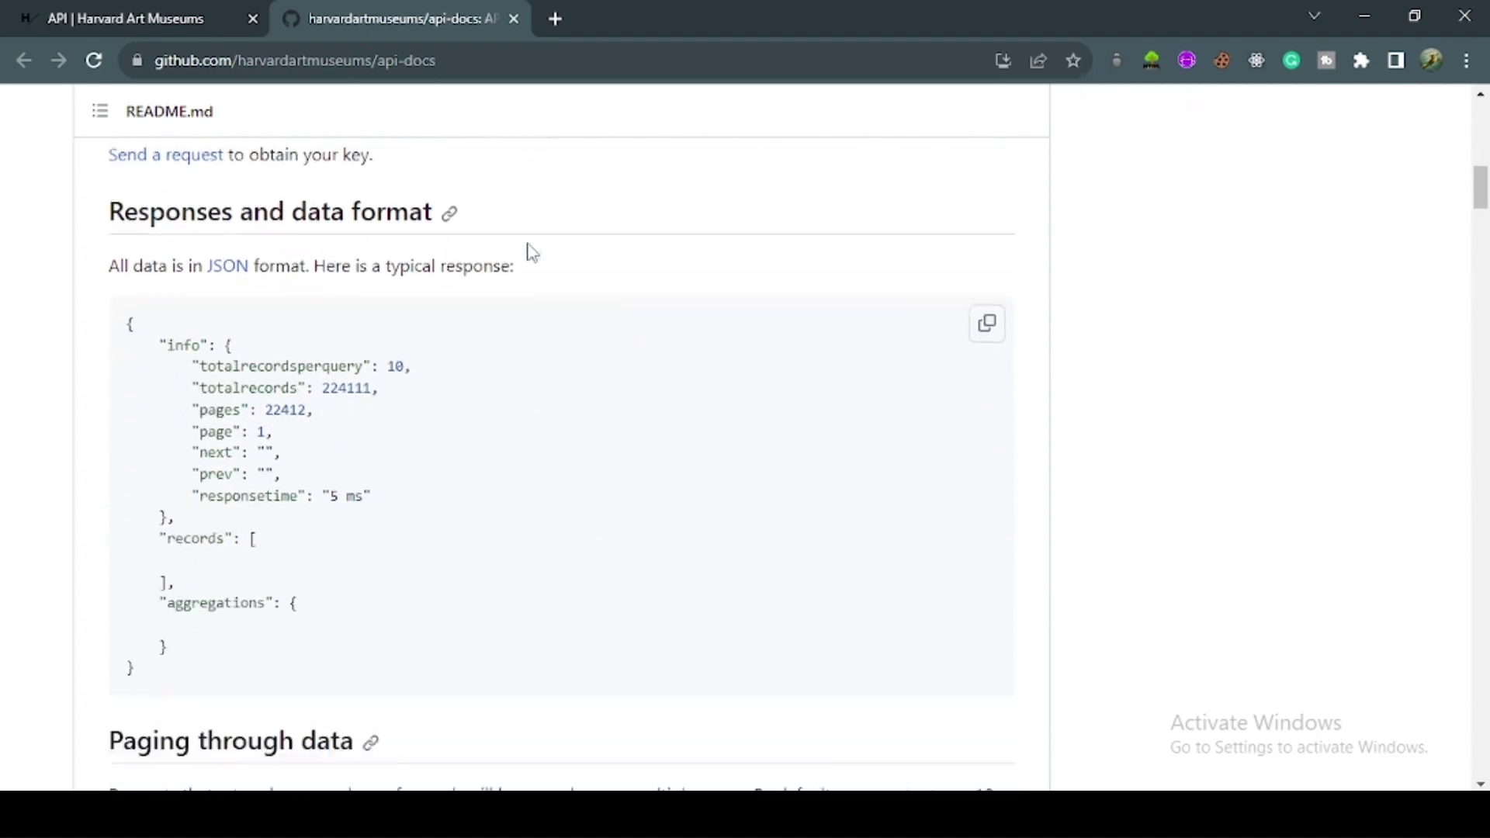